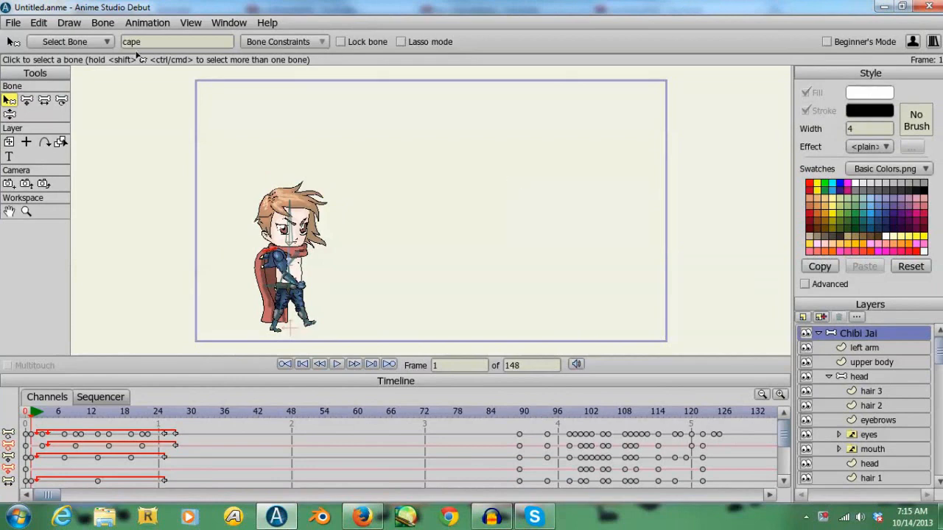
- Create a new blank project
left_click(11, 25)
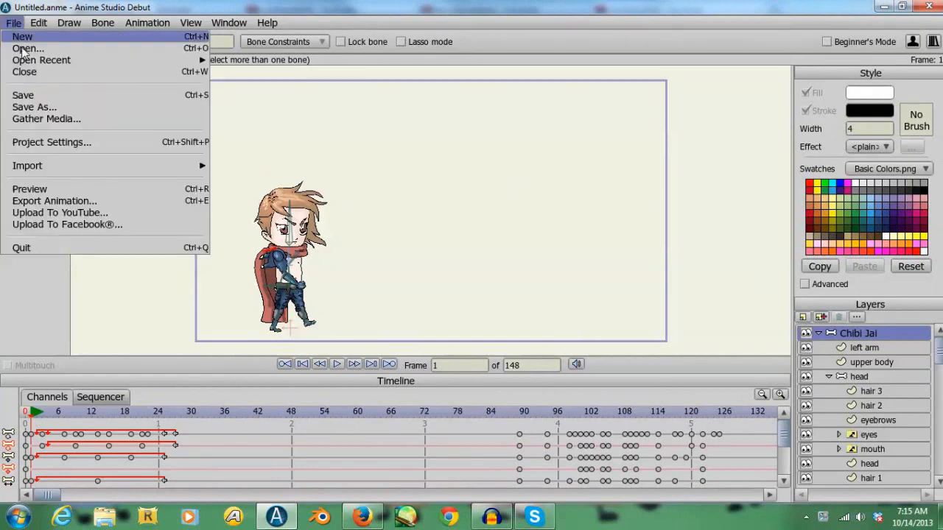
mouse_move(72, 61)
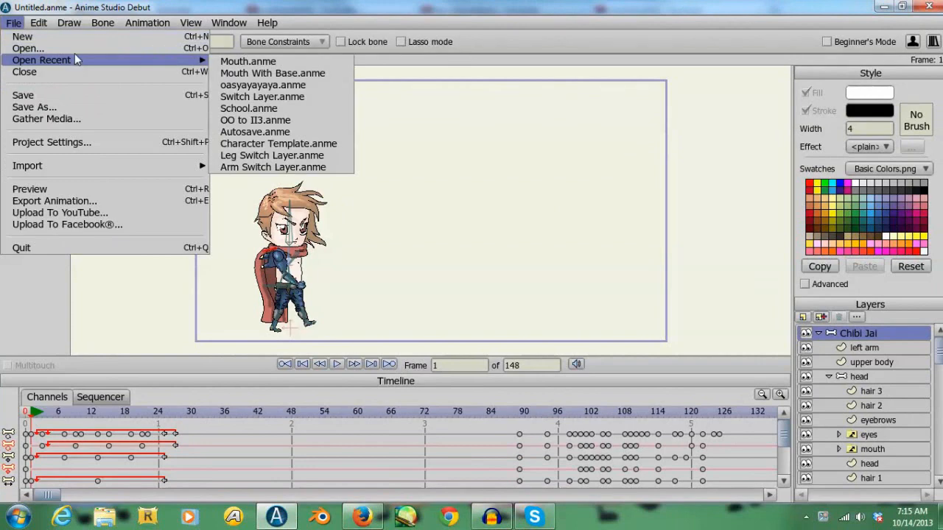
left_click(22, 37)
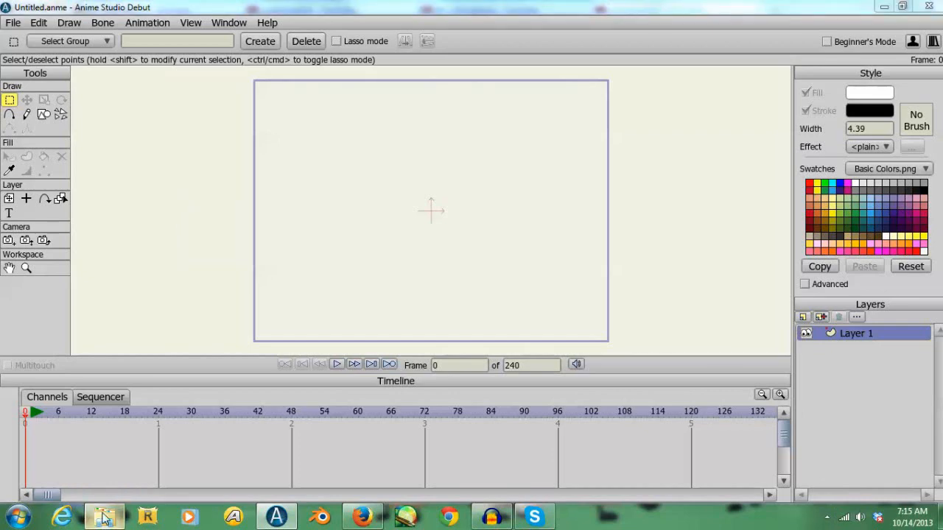
- Switch to Windows Explorer and open the Assets > All BFDI! > Body Parts > Eyes folder
left_click(104, 519)
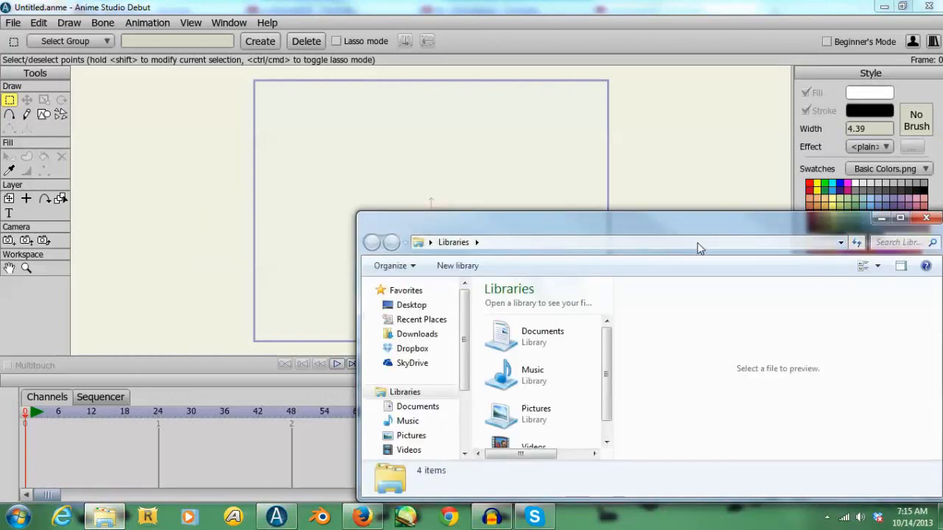
left_click(845, 239)
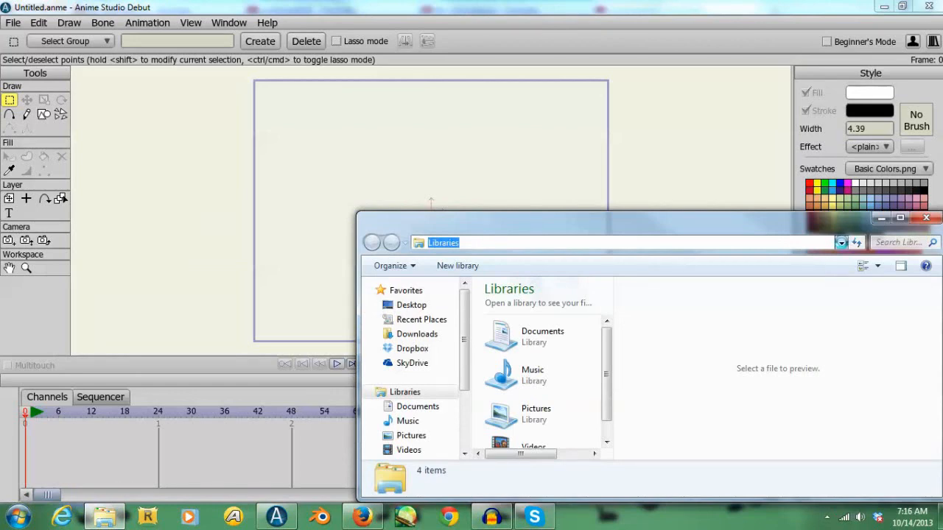
left_click(840, 243)
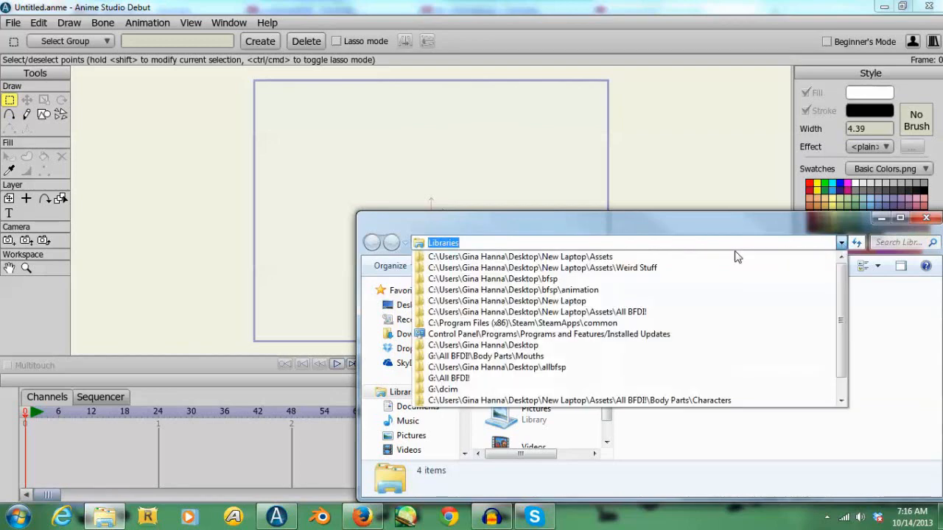
left_click(612, 255)
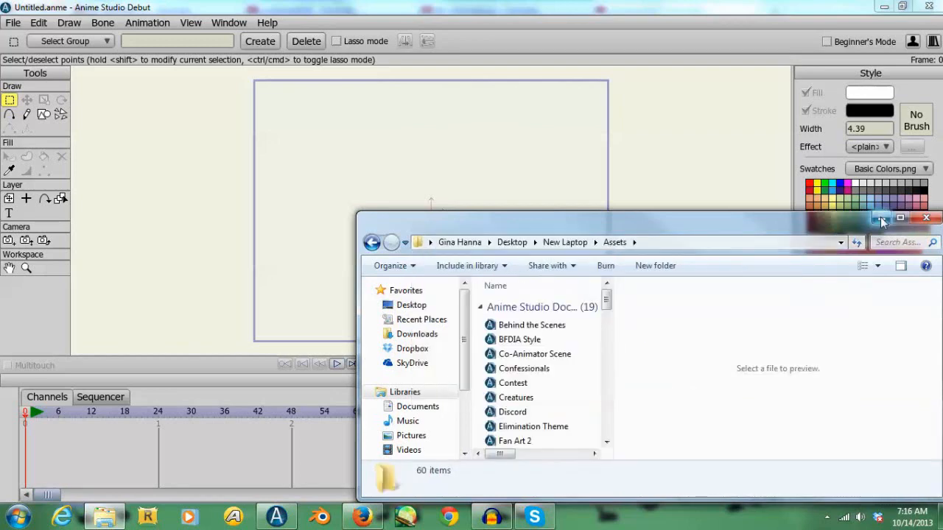
left_click_drag(607, 299, 607, 346)
left_click(515, 322)
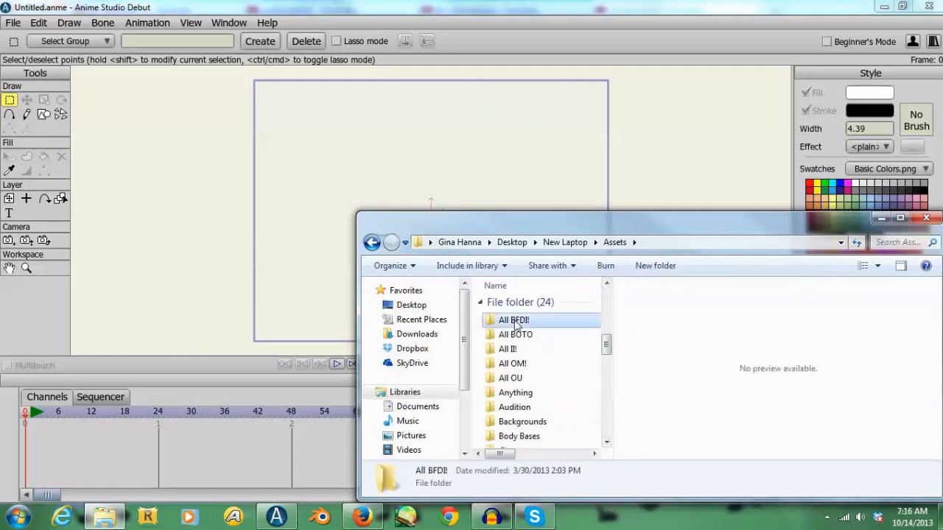
double_click(515, 322)
double_click(515, 322)
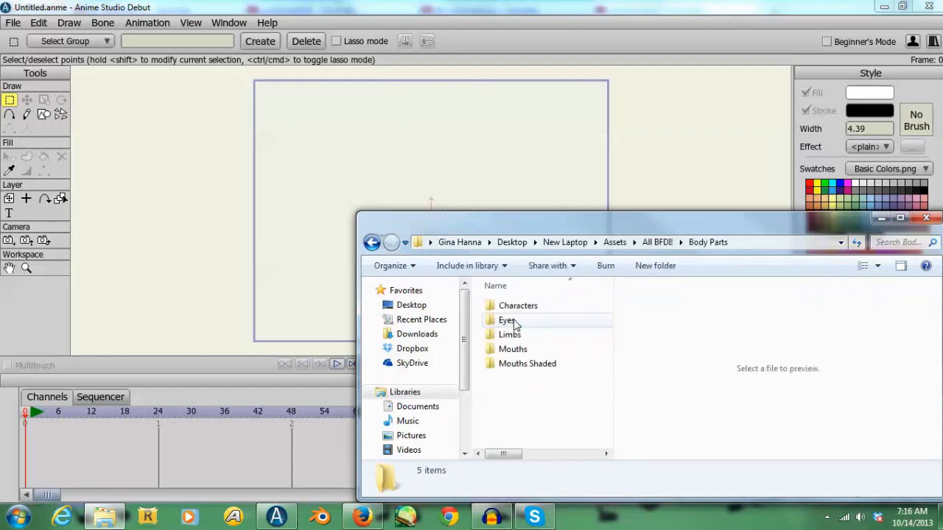
double_click(511, 323)
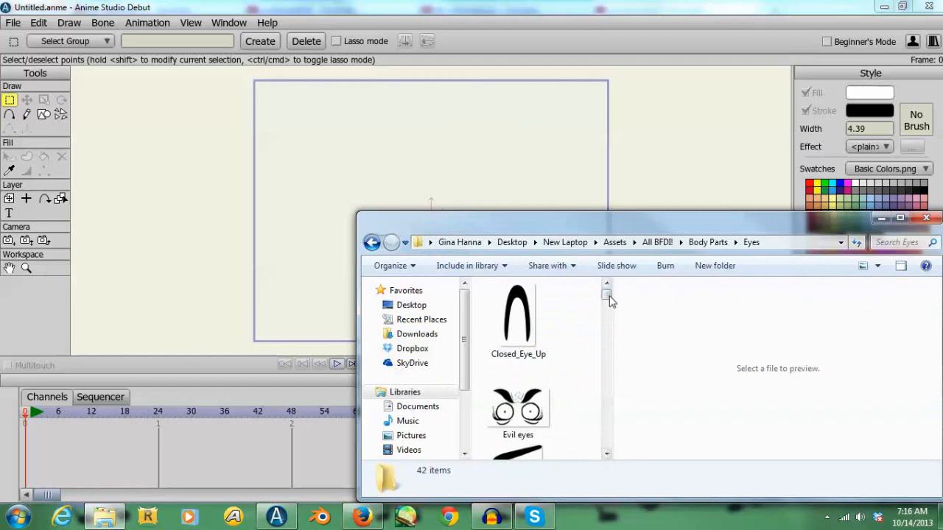
- Import Closed_Eye_Up.png, EyeSuprisedLeft.png and EyeClosed.png from the Eyes folder into the project as image layers
left_click(542, 344)
left_click_drag(610, 295, 606, 349)
left_click(528, 379, "ctrl")
left_click(486, 442, "ctrl")
left_click_drag(517, 423, 308, 288)
left_click(29, 204)
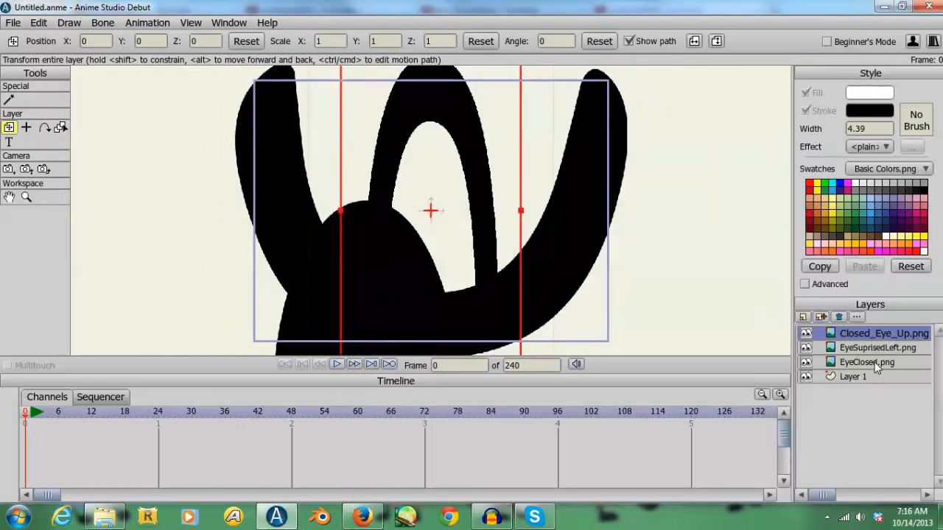
- Hide the EyeClosed.png and EyeSuprisedLeft.png layers and make Layer 1 the active layer
left_click(806, 363)
left_click(807, 348)
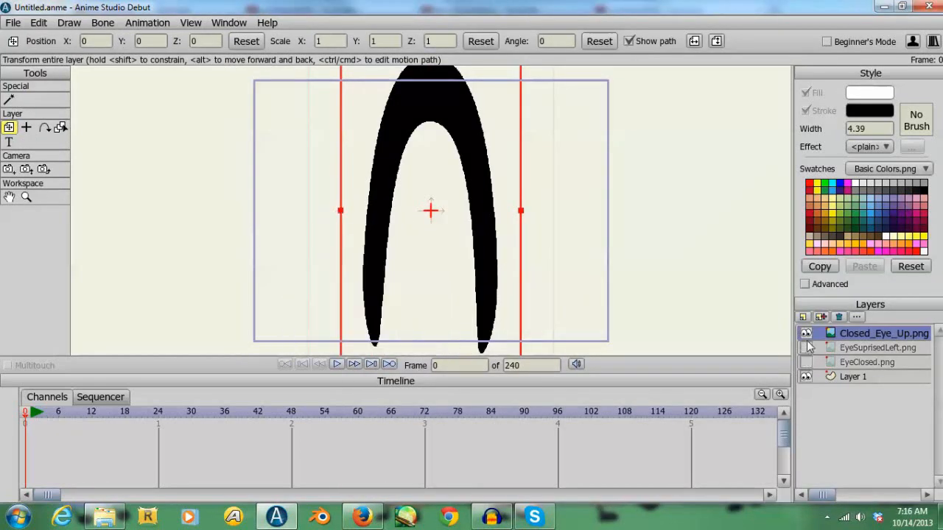
left_click(849, 378)
- Trace the outer edge of the arched closed eye with Add Point, from the left tip over the arch and down the right leg
left_click(10, 115)
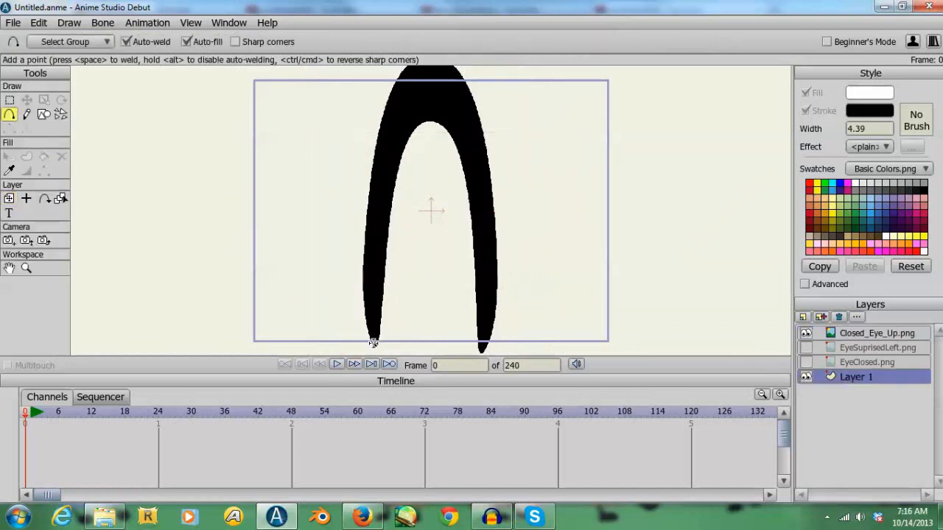
mouse_move(374, 343)
left_mouse_down()
mouse_move(362, 285)
mouse_move(389, 98)
left_mouse_up()
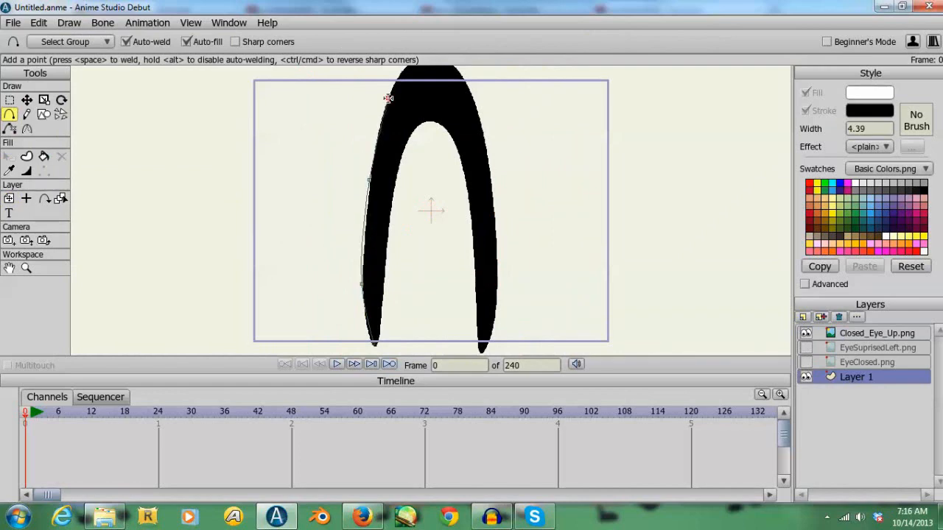
left_click_drag(466, 152, 432, 269)
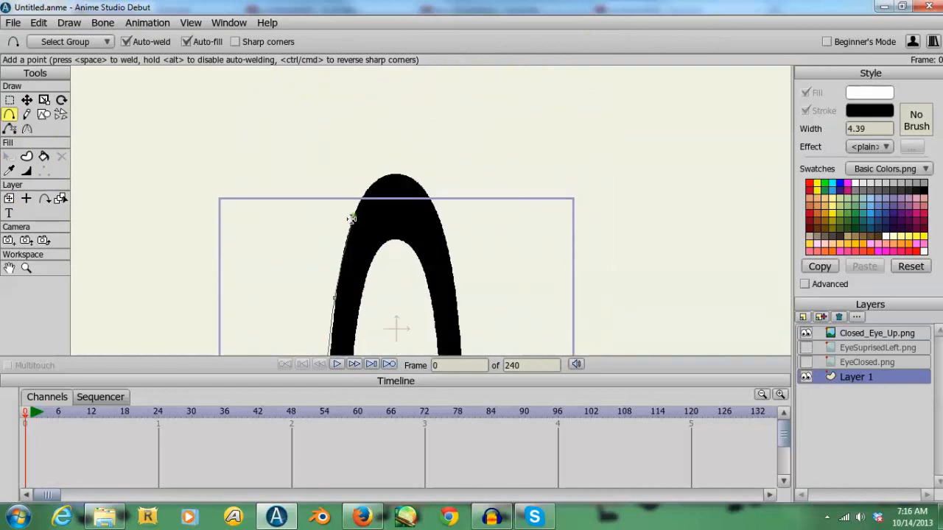
mouse_move(353, 213)
left_mouse_down()
mouse_move(362, 189)
mouse_move(404, 170)
mouse_move(442, 225)
mouse_move(455, 297)
left_mouse_up()
left_click_drag(520, 275, 539, 113)
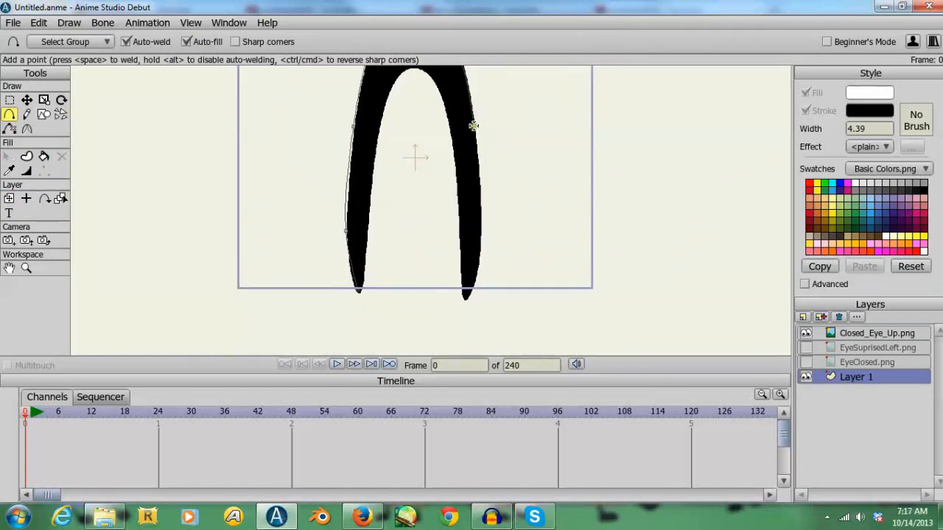
left_click_drag(473, 125, 479, 269)
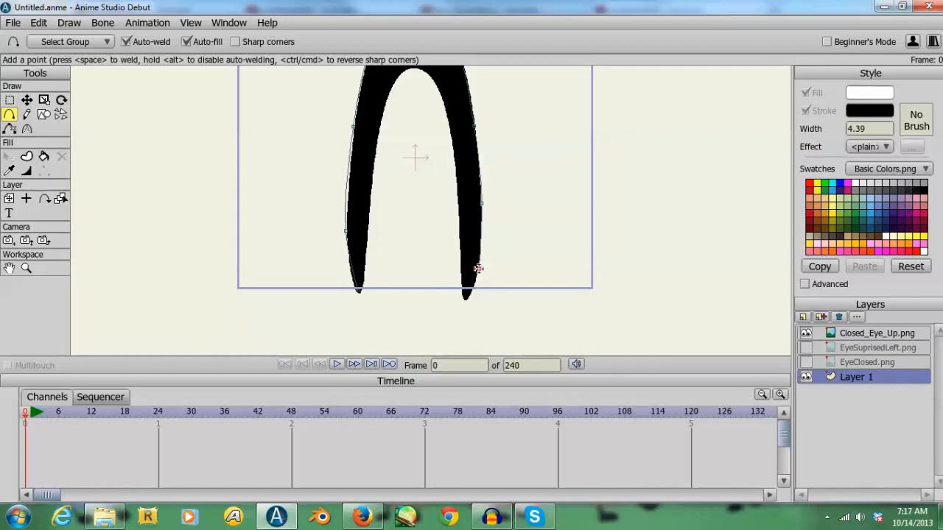
- Add a sharp-cornered point at the right leg's tip, and trace the inner edge with smooth points over the arch
left_click(235, 42)
left_click_drag(479, 269, 467, 295)
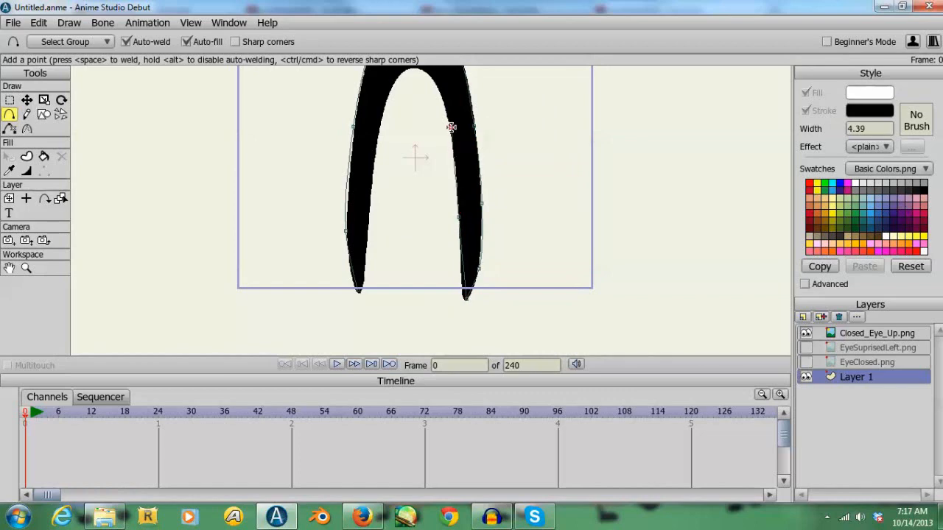
left_click_drag(460, 130, 440, 120)
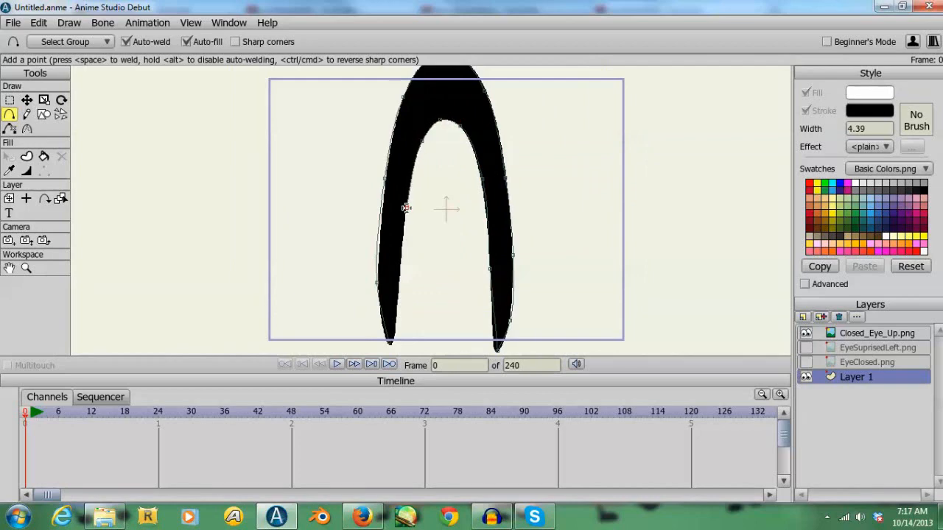
- Move the starting point up the left leg's outer edge, add a sharp corner at its tip and close the outline along the inner edge
left_click(26, 101)
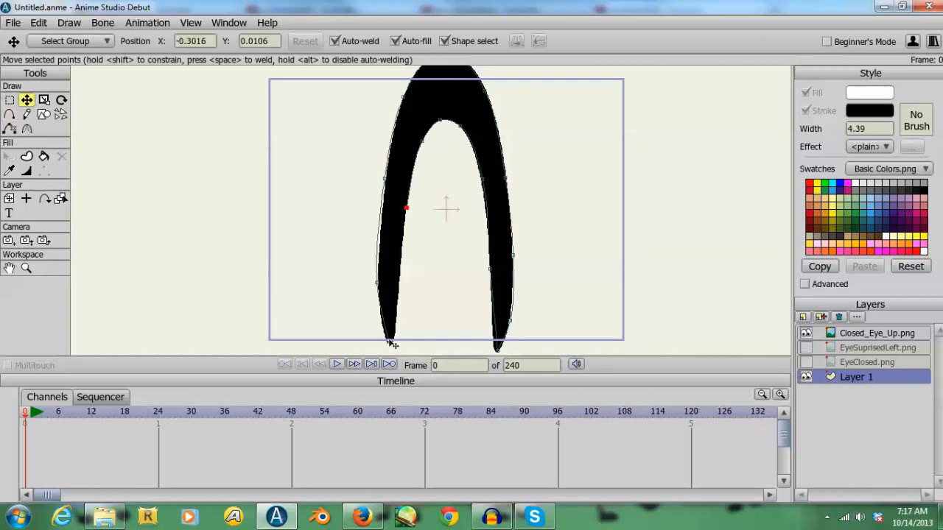
left_click_drag(390, 344, 389, 336)
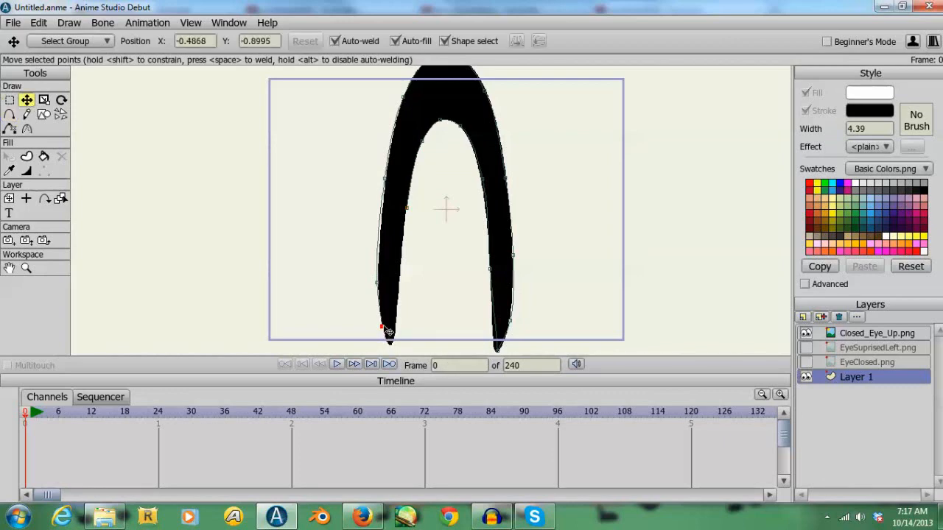
left_click(9, 114)
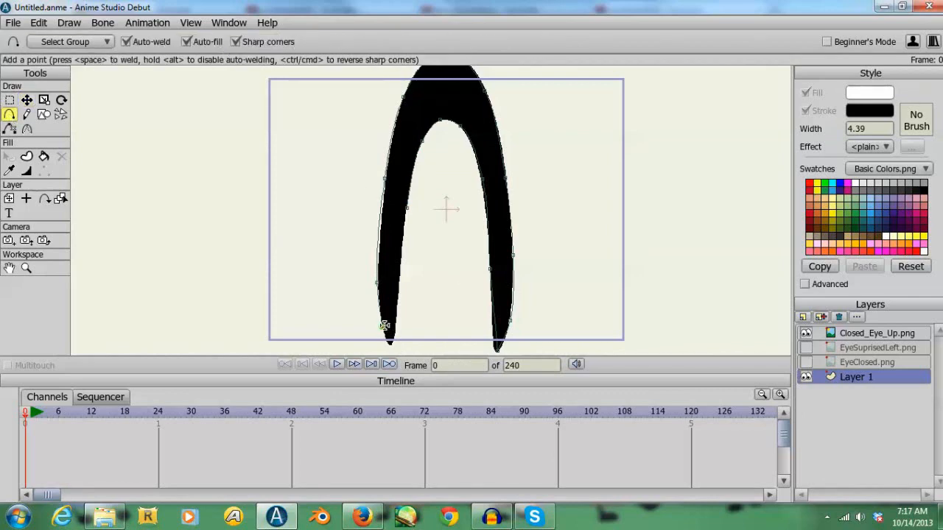
left_click_drag(383, 326, 390, 344)
left_click(236, 42)
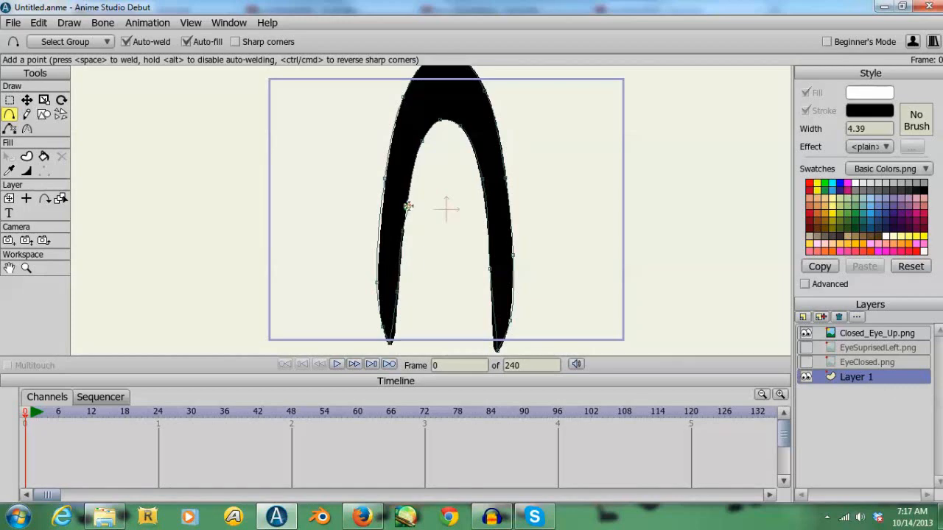
- Fill the traced eye shape with black and hide the Closed_Eye_Up.png layer
key("ctrl+a")
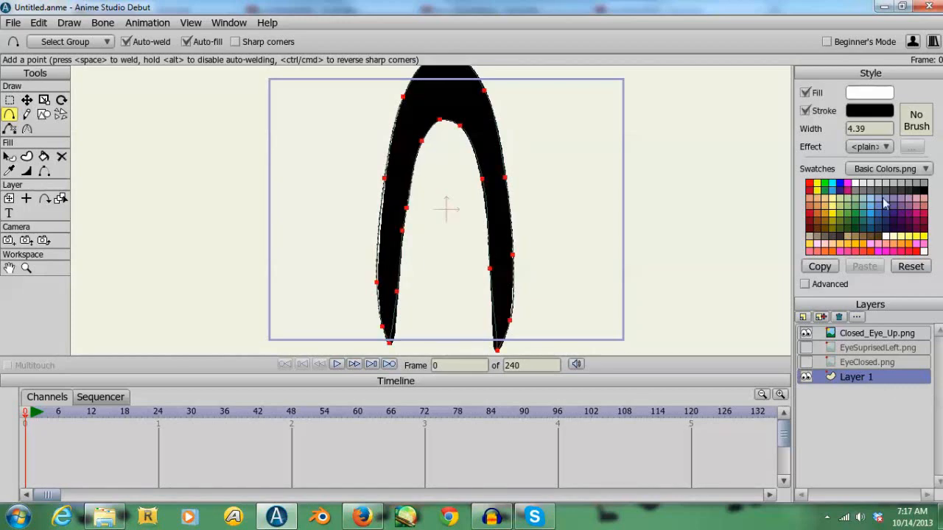
left_click(924, 190)
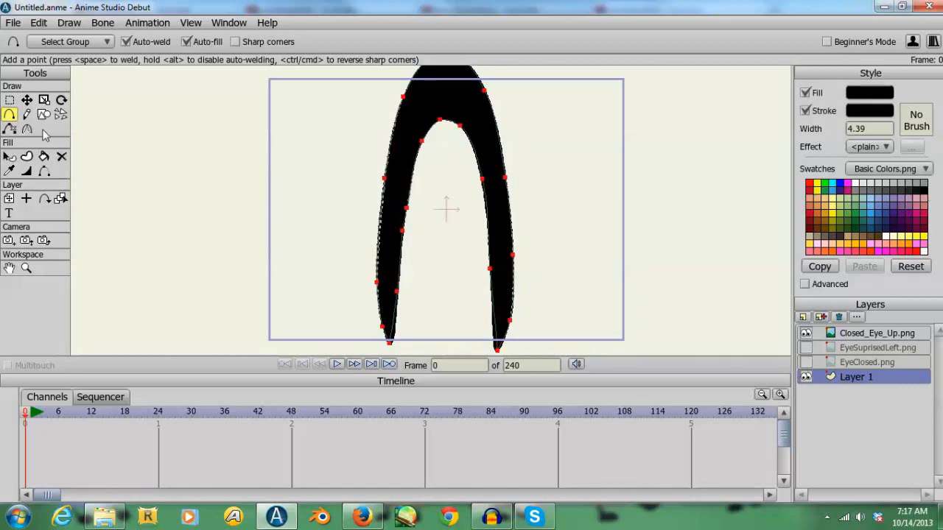
left_click(43, 156)
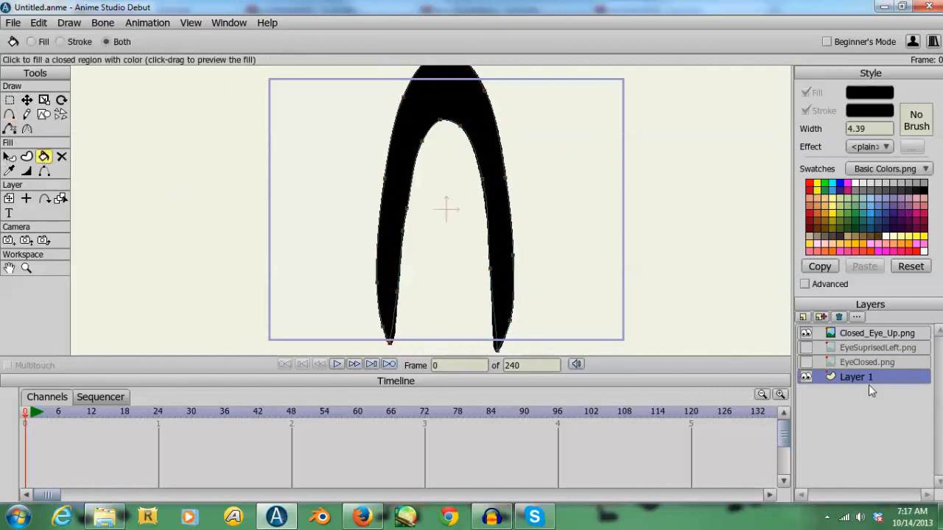
left_click(806, 333)
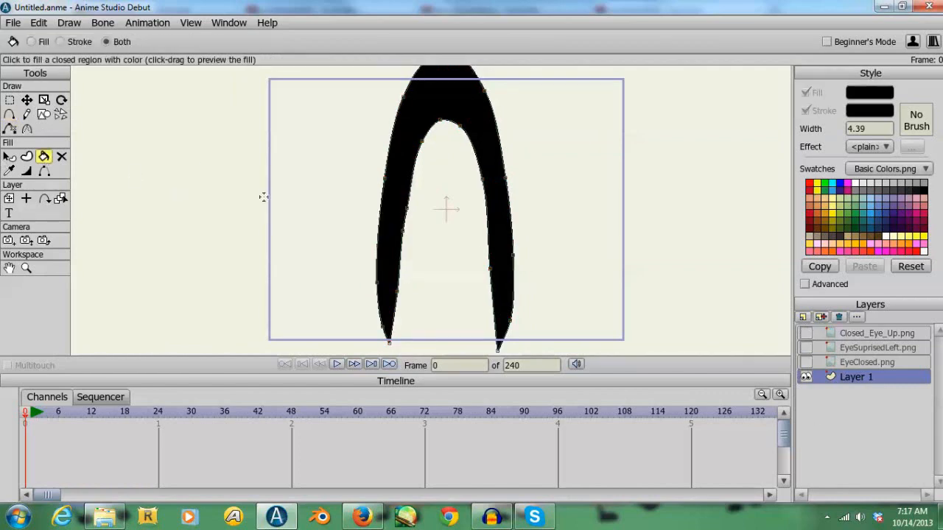
- Nudge the lower outer point of the eye shape's left leg and show the Closed_Eye_Up.png layer again
left_click(25, 100)
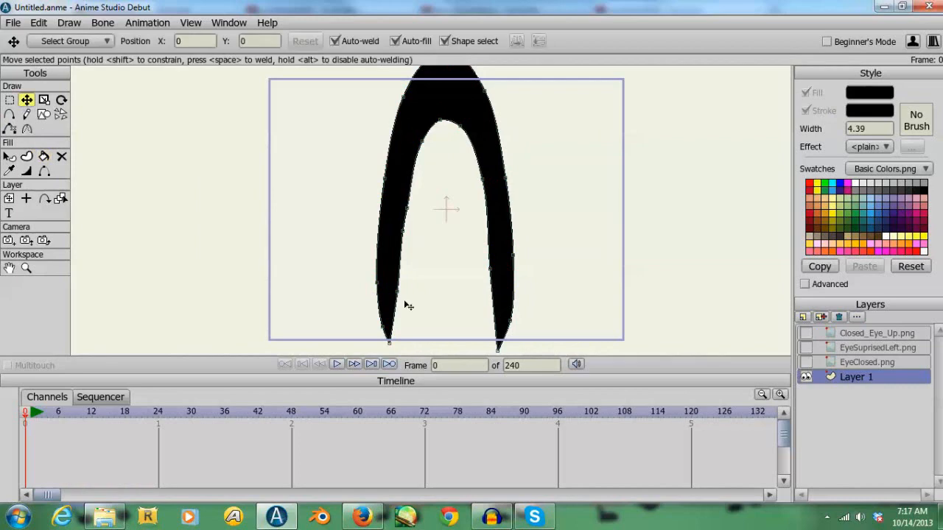
left_click(379, 285)
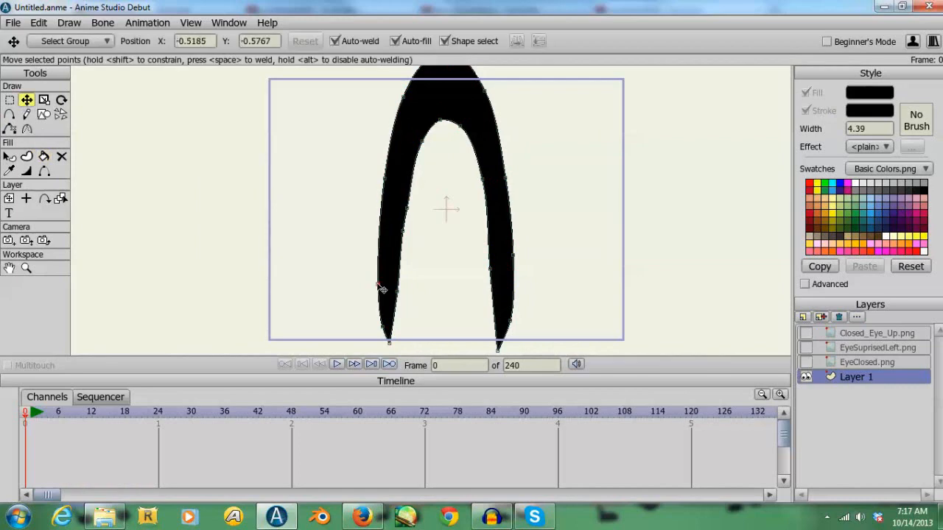
left_click(25, 268)
left_click(67, 42)
left_click_drag(396, 185, 293, 182)
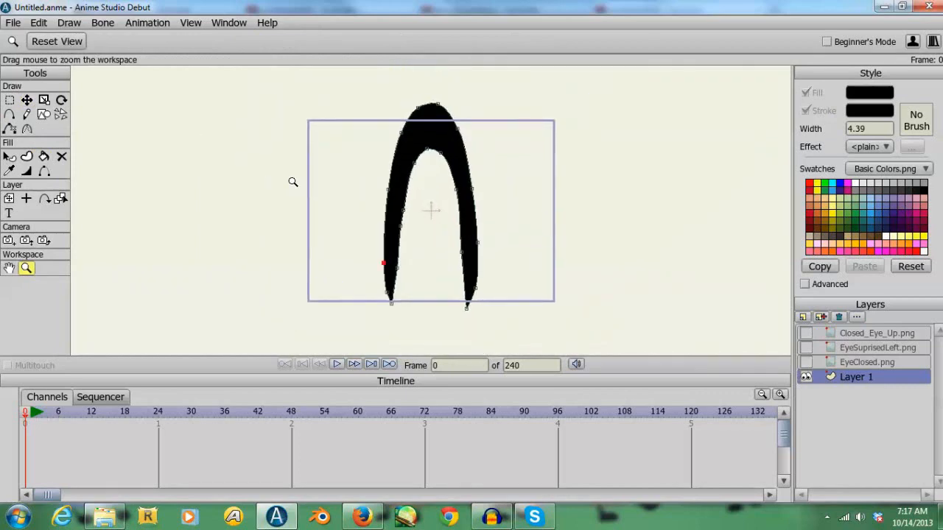
left_click(807, 334)
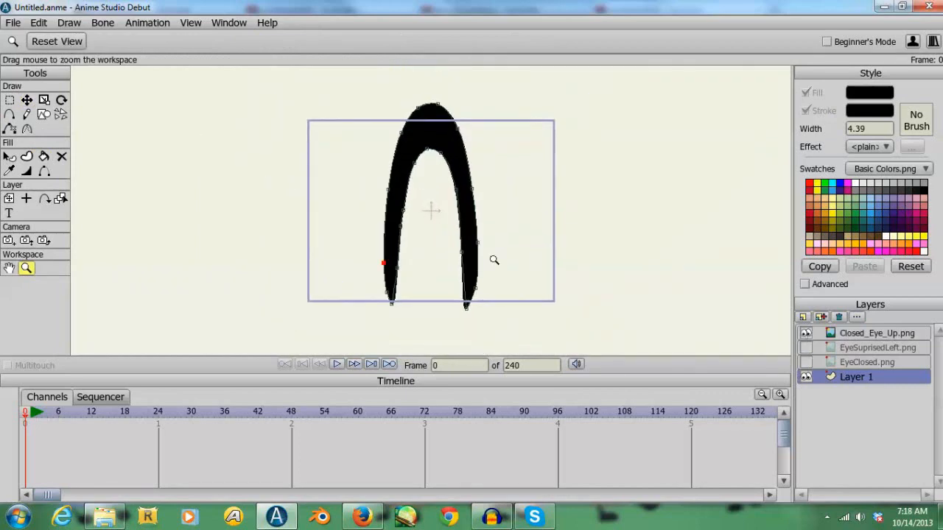
left_click(26, 99)
left_click_drag(384, 263, 383, 264)
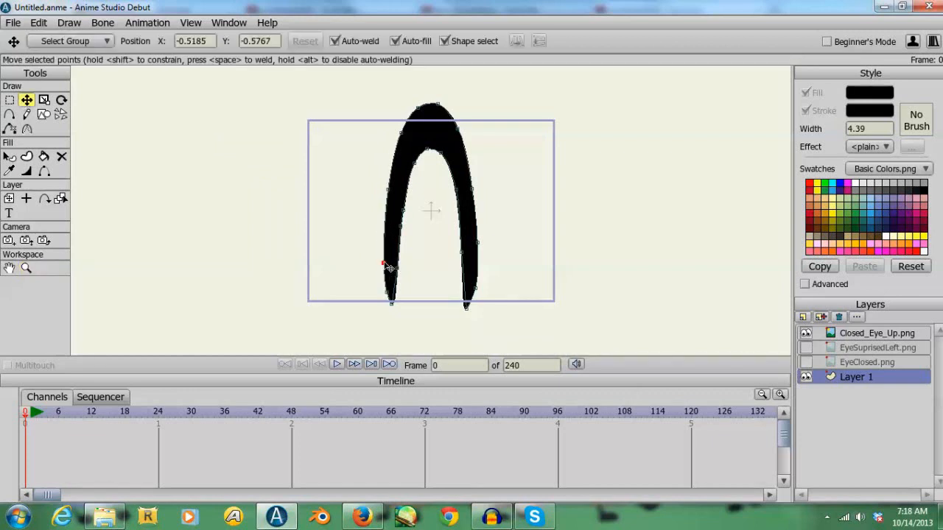
- Change the eye shape's fill to white and move Layer 1 above the image layers
left_click(44, 157)
left_click(923, 252)
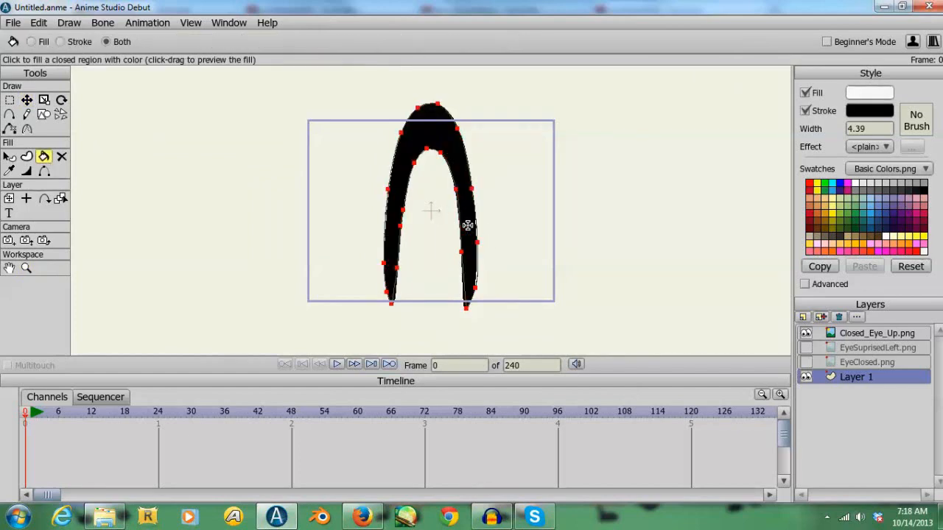
left_click_drag(853, 381, 844, 309)
- Adjust the points on the left leg's outer edge and tip to match the Closed_Eye_Up.png image
left_click(26, 99)
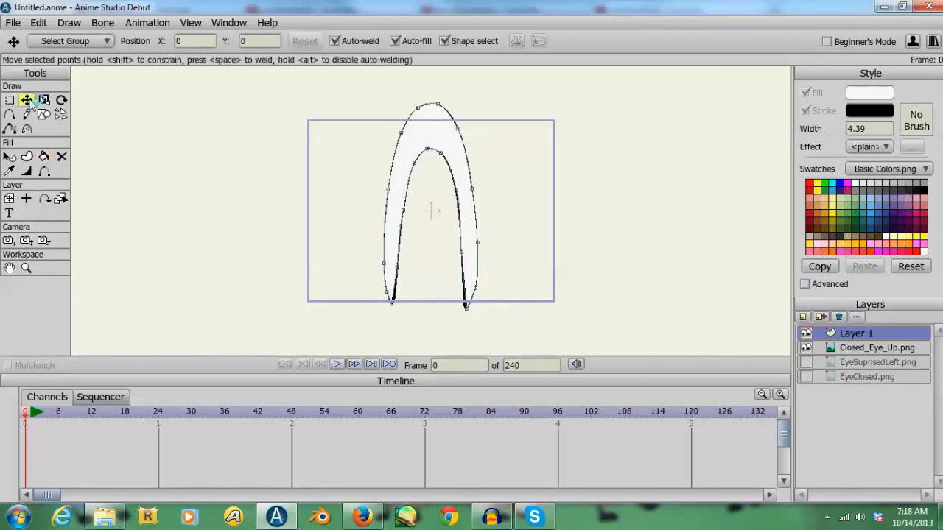
left_click(388, 191)
left_click(384, 264)
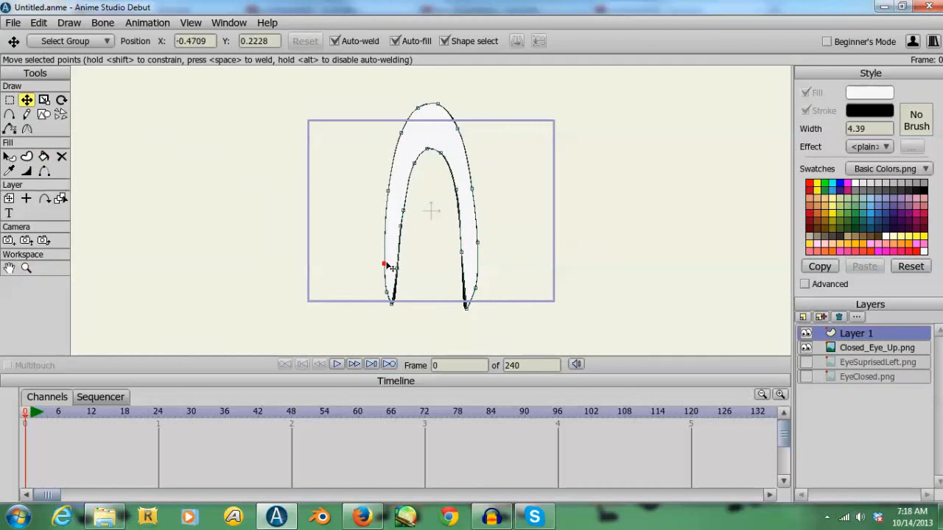
left_click(392, 303)
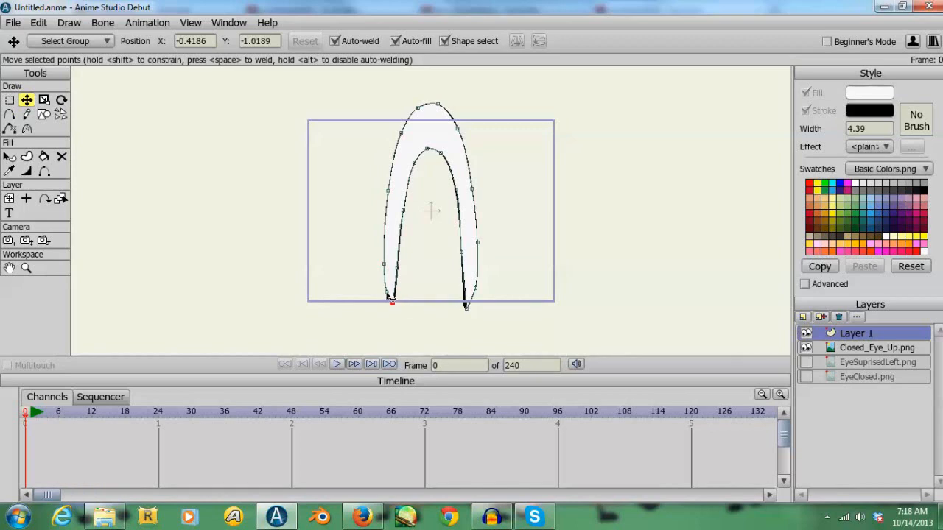
left_click(389, 296)
- Reposition the points along the left leg's inner edge and around the inner arch to follow the image
left_click(397, 279)
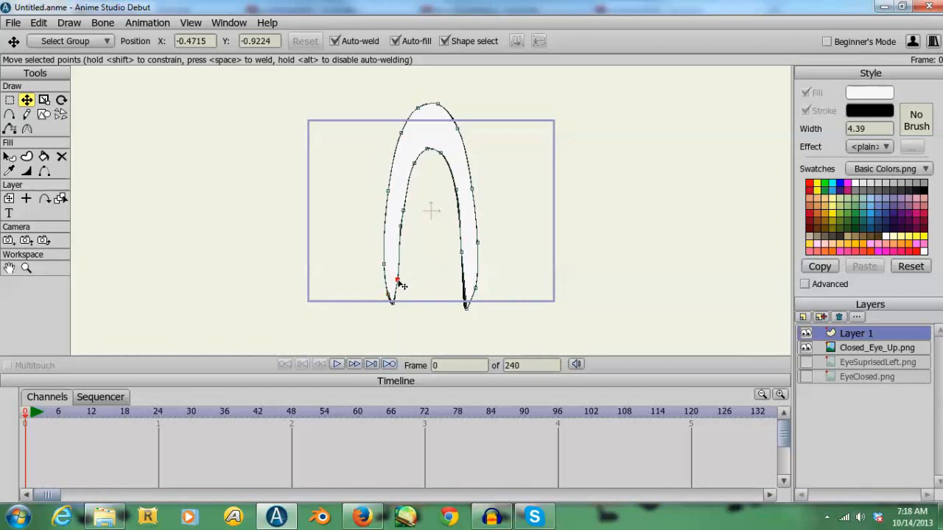
left_click_drag(400, 228, 401, 232)
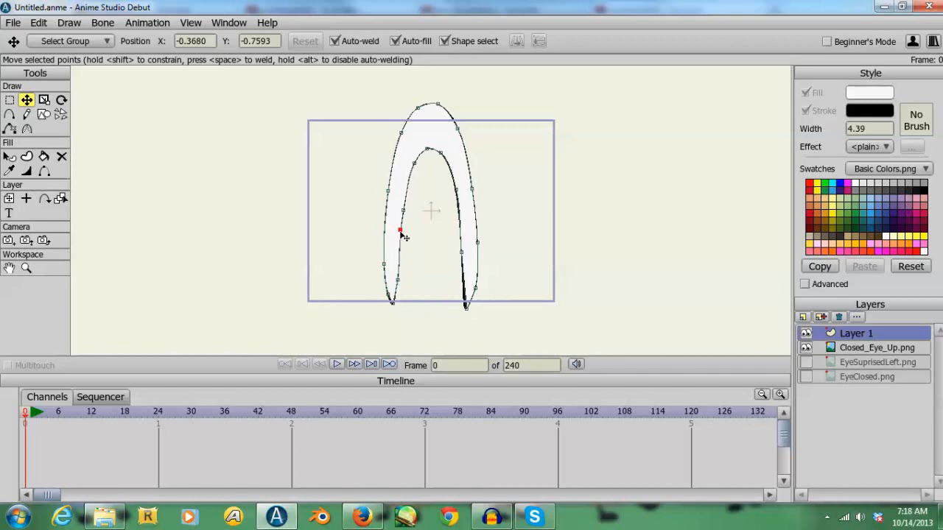
left_click(397, 279)
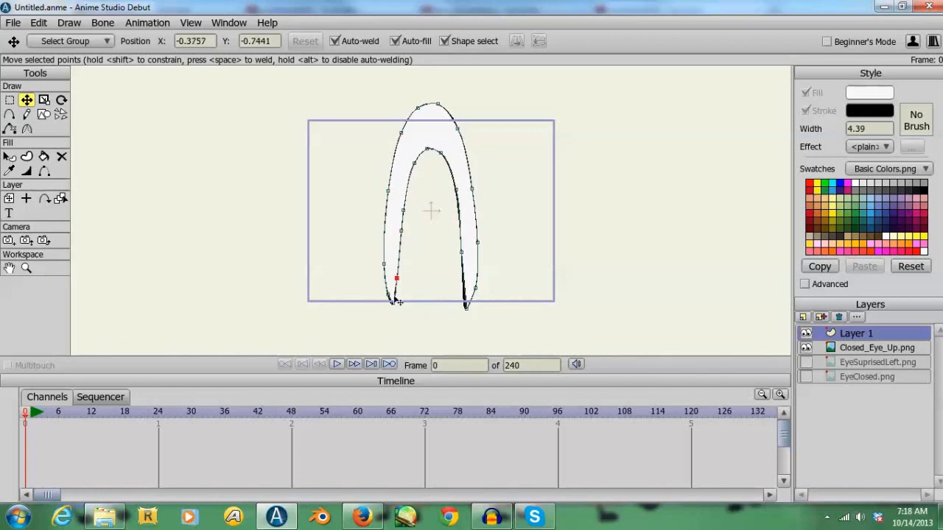
left_click(402, 210)
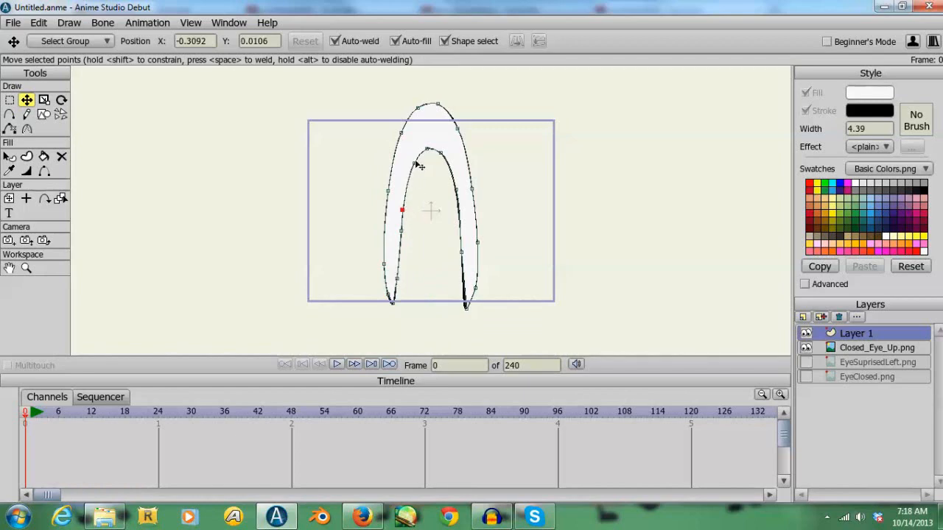
left_click(414, 163)
left_click(445, 157)
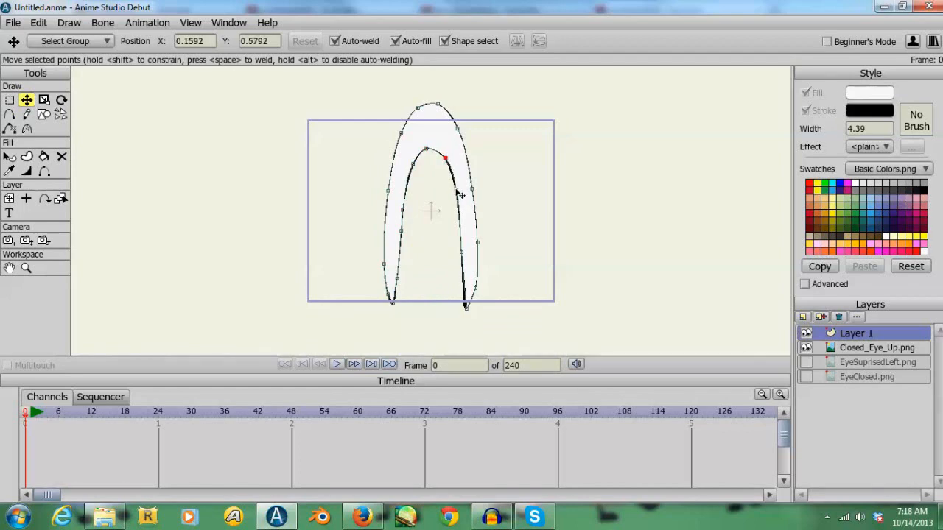
- Reposition the points on the right leg's inner edge, tip and lower outer edge
left_click(454, 190)
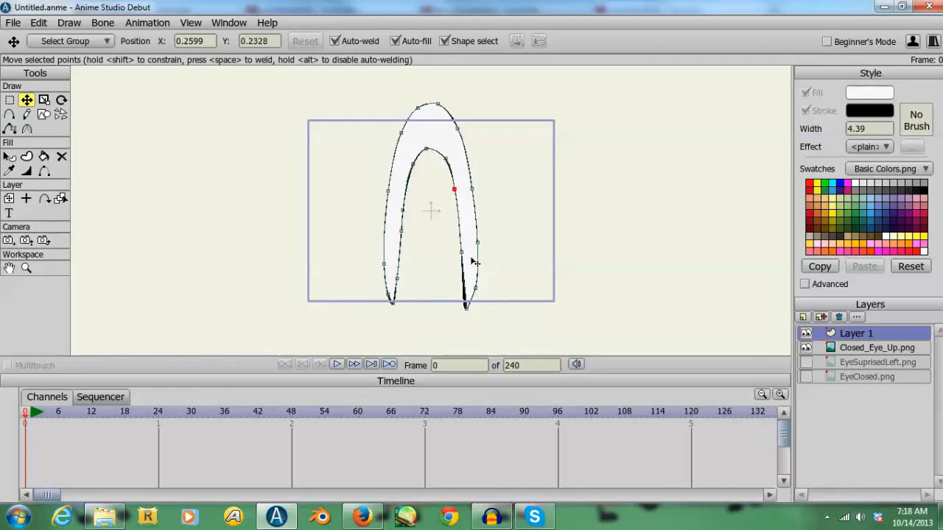
left_click(466, 306)
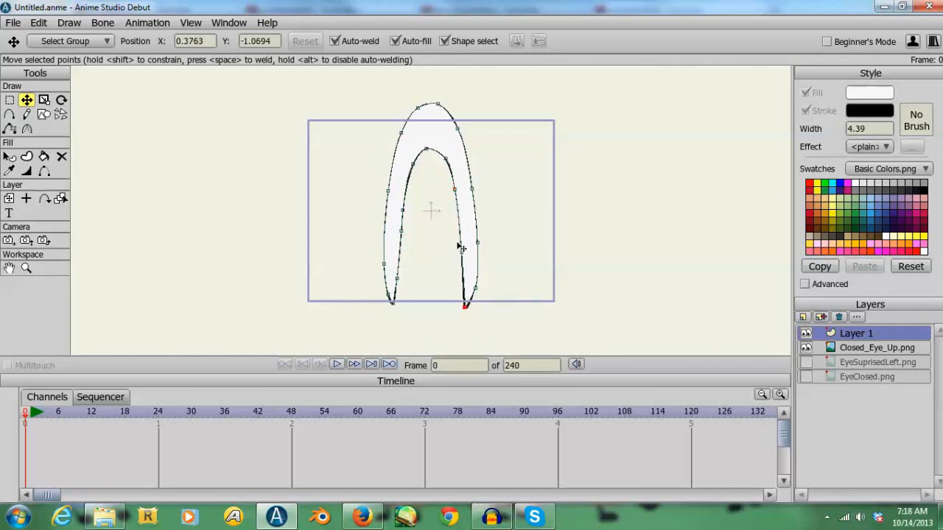
left_click(461, 252)
left_click_drag(450, 302, 476, 296)
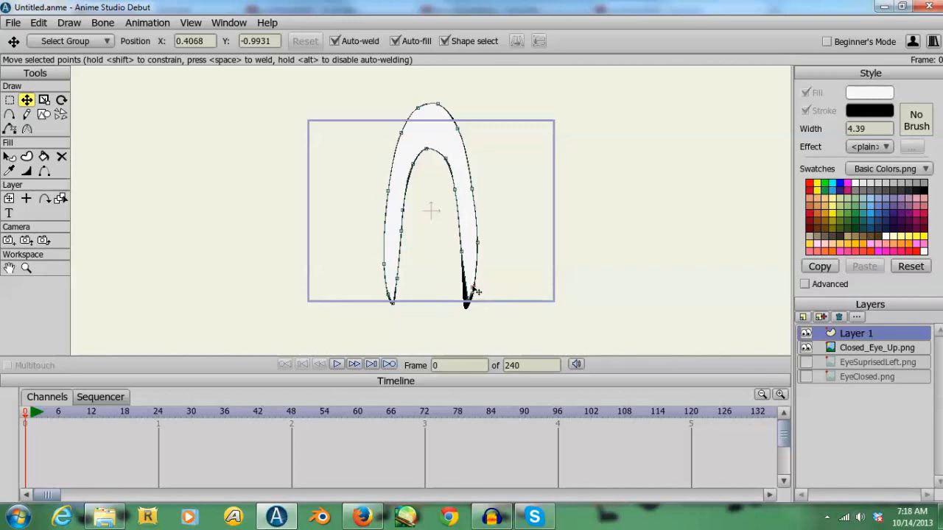
left_click_drag(474, 290, 478, 242)
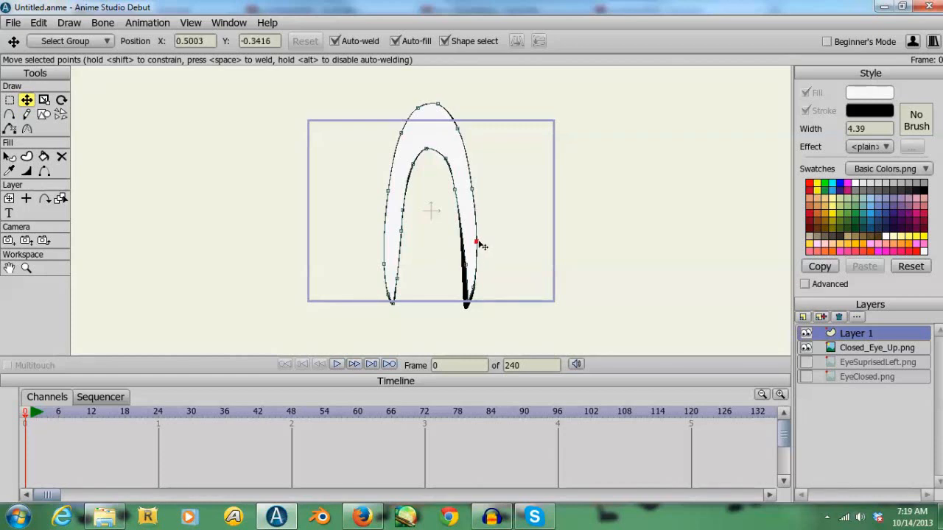
left_click(455, 190)
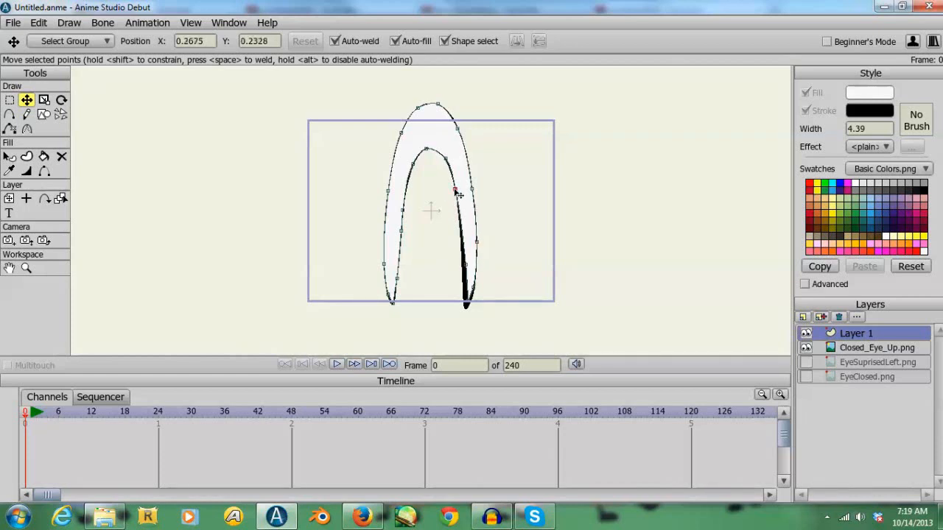
- Move the points on the right leg's outer edge and upper shoulder outward to widen that side of the eye shape
left_click(44, 157)
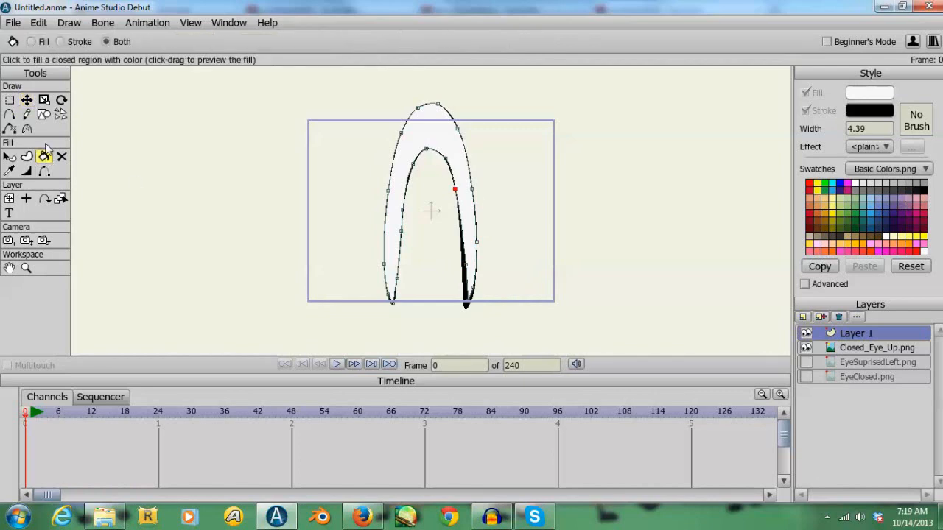
left_click(27, 100)
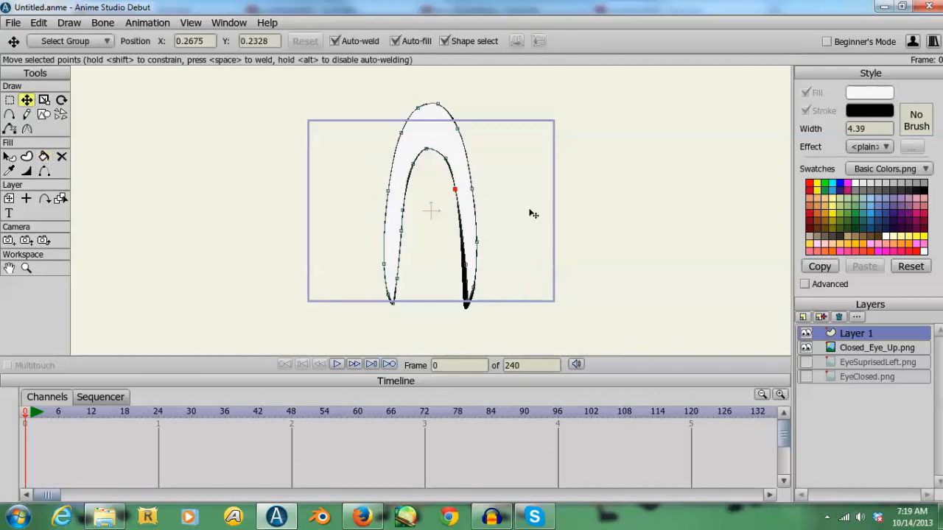
left_click(474, 190)
left_click_drag(479, 247, 481, 247)
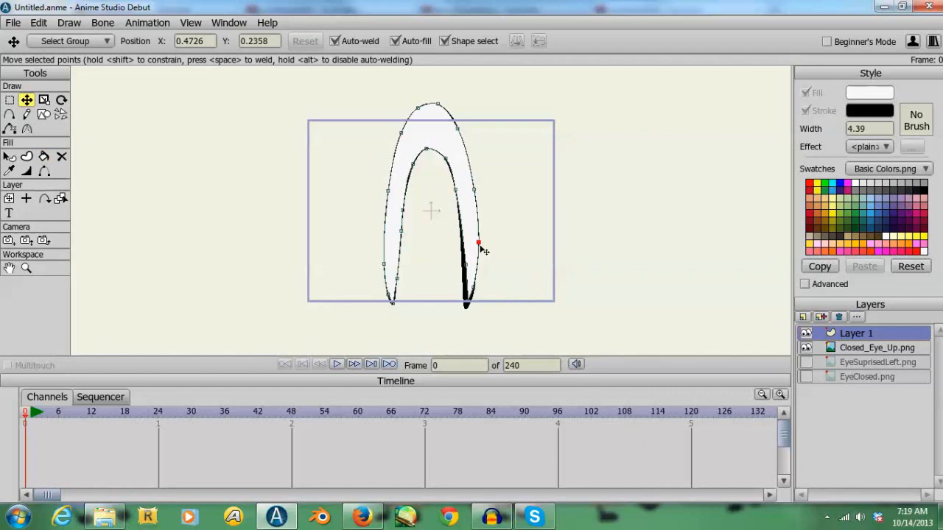
left_click_drag(458, 131, 462, 124)
left_click_drag(474, 191, 477, 189)
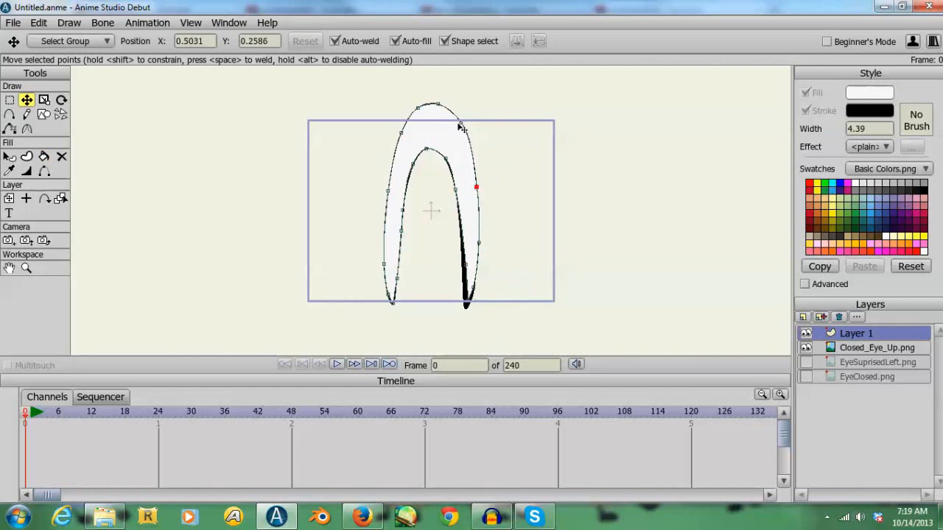
left_click(461, 123)
left_click(478, 189)
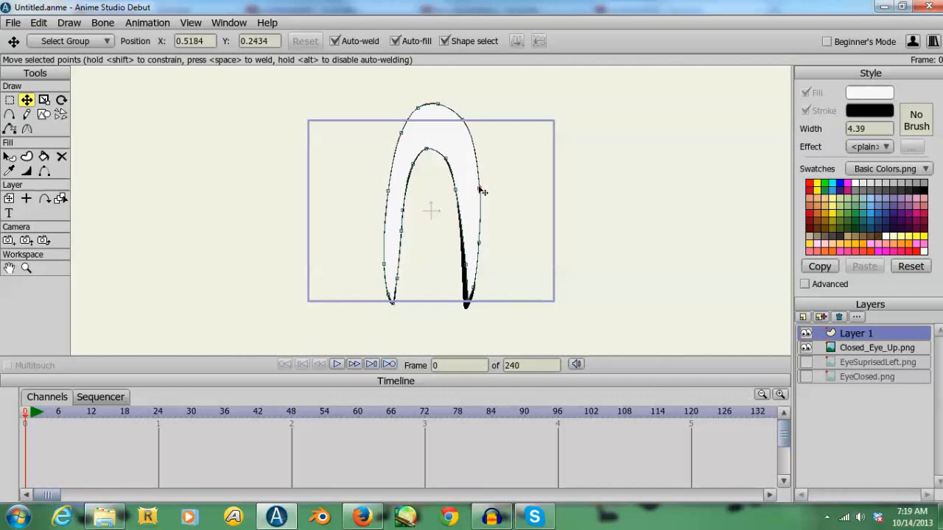
left_click(485, 244)
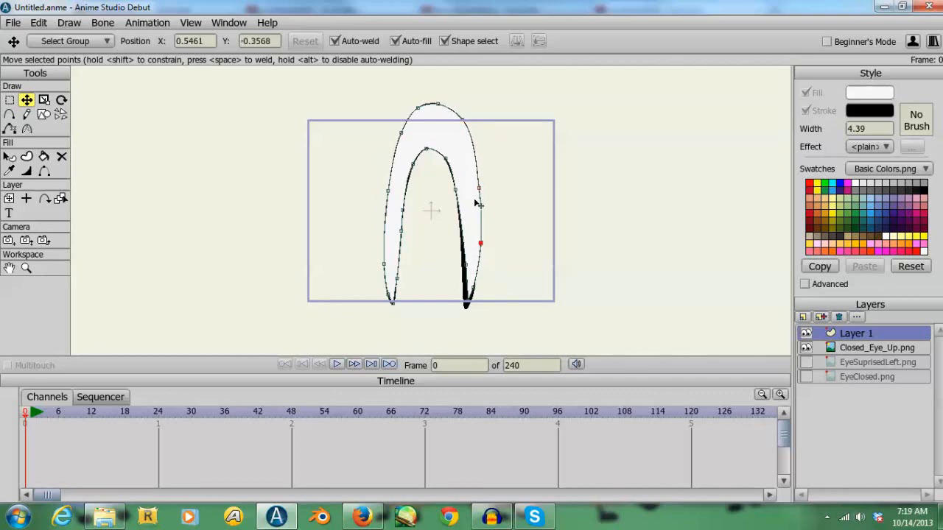
- Refine the right half of the arch's top curve and hide the Closed_Eye_Up.png layer
left_click(436, 105)
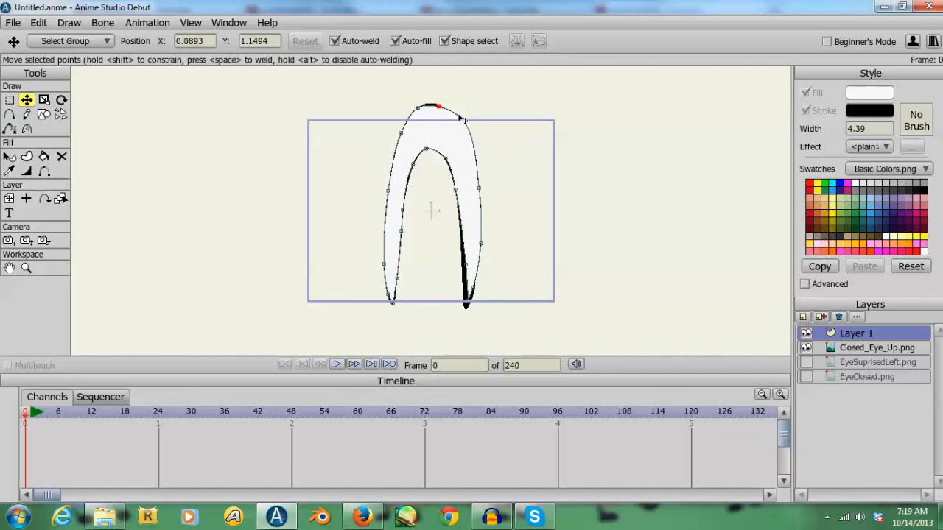
left_click(461, 121)
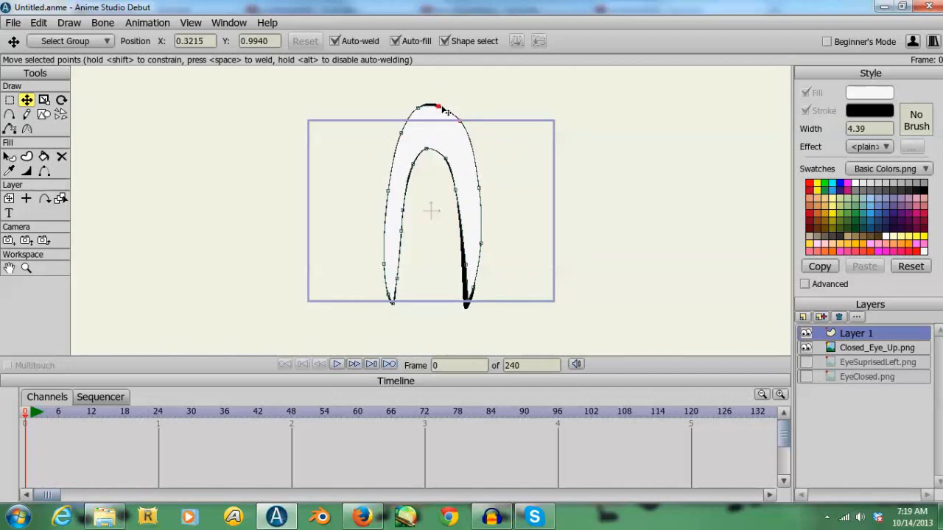
left_click_drag(442, 106, 442, 104)
left_click(807, 348)
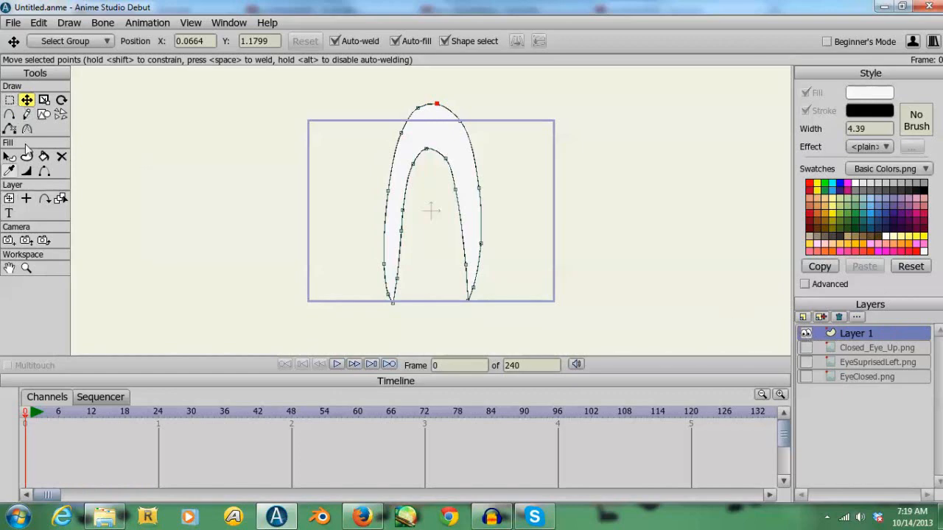
- Scale the whole eye shape down proportionally to about a quarter of its size and check it in a render preview
left_click(44, 100)
key("ctrl+a")
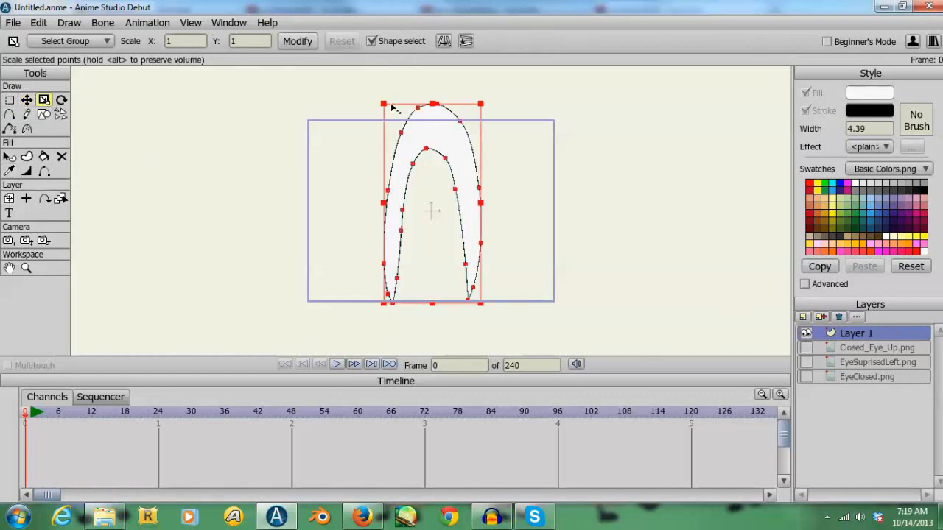
left_click_drag(384, 104, 420, 185)
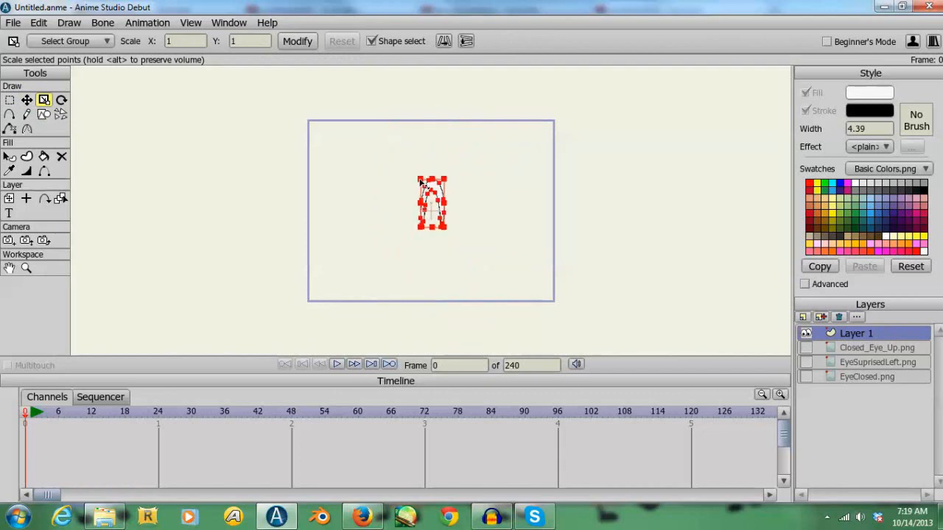
key("ctrl+r")
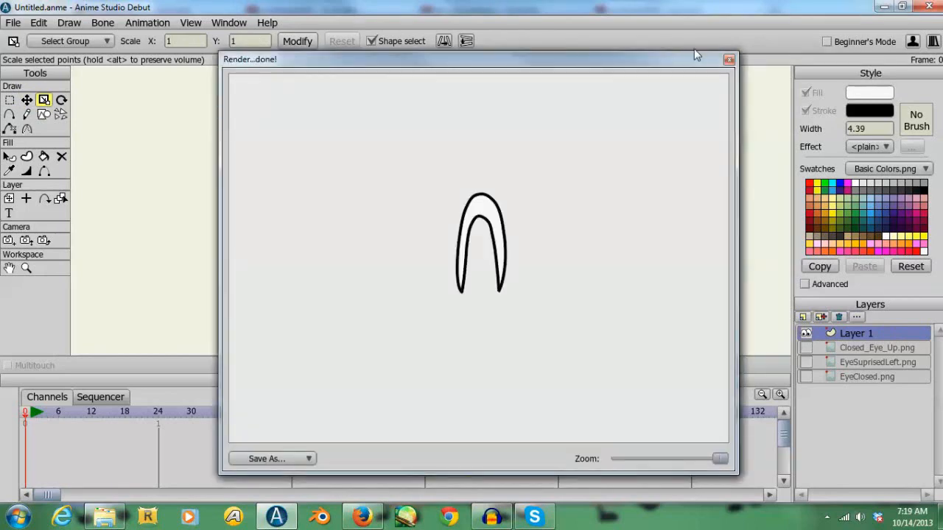
left_click(729, 60)
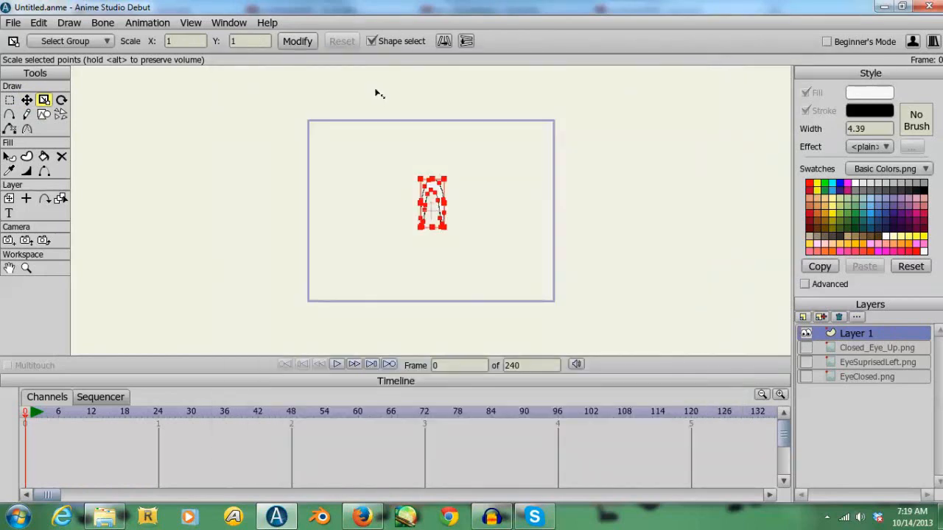
- Fill the scaled-down eye shape with black and check it in a render preview
left_click(201, 231)
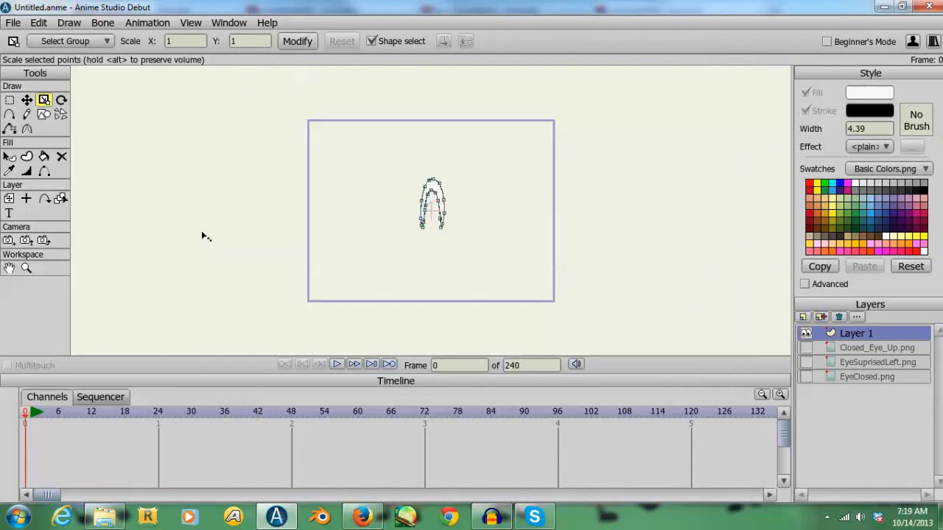
left_click(45, 156)
left_click(924, 190)
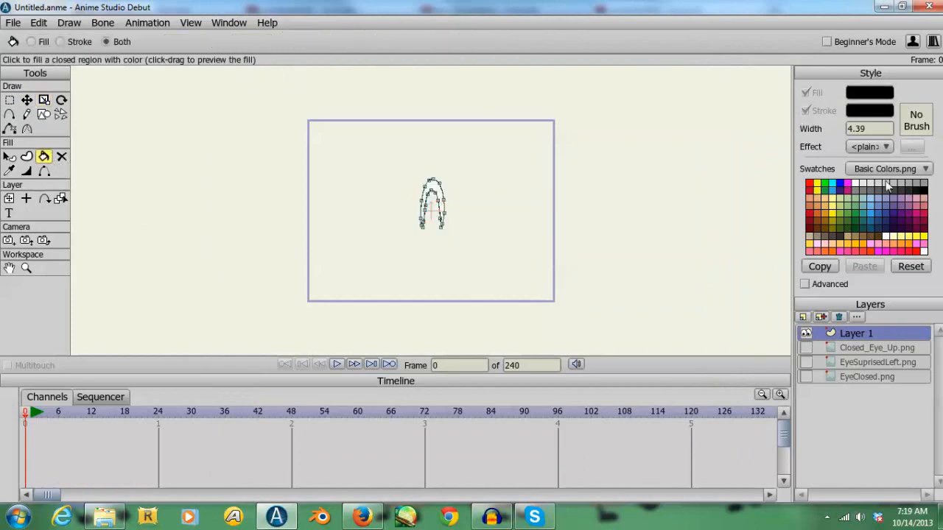
left_click(431, 188)
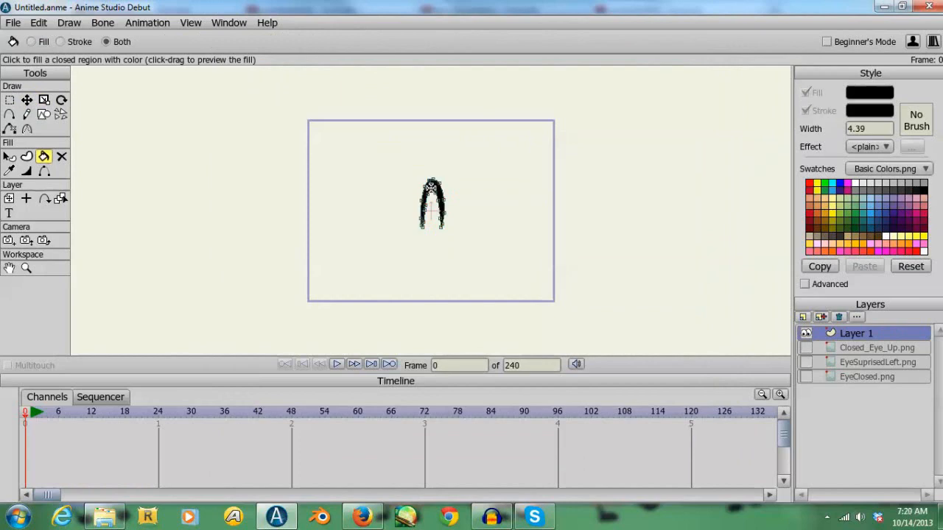
key("ctrl+r")
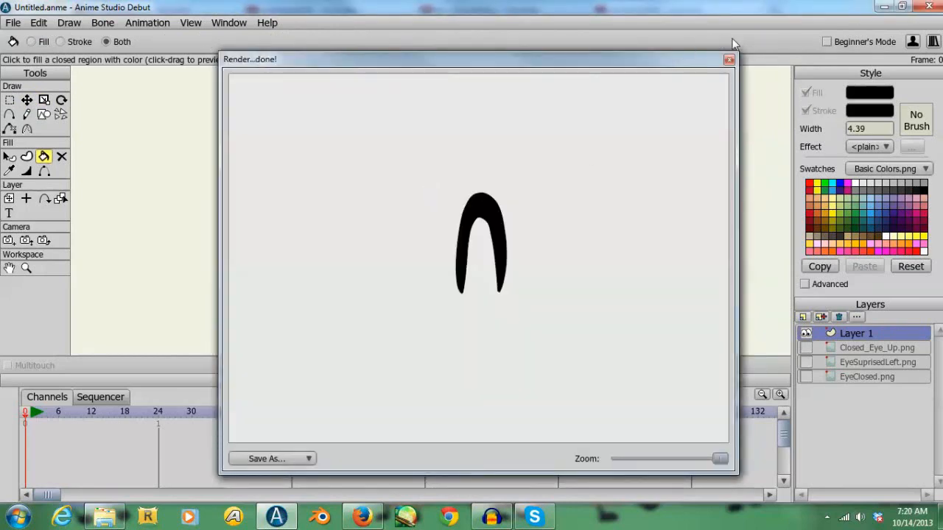
left_click(729, 60)
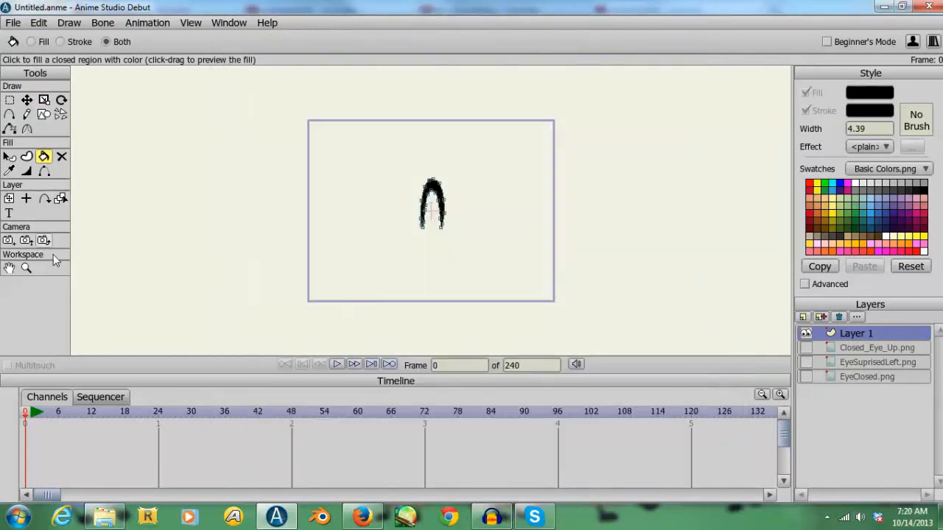
- Set the line width of all the eye shape's points to 0 and check the result in a render preview
left_click(26, 270)
left_click_drag(442, 223, 648, 248)
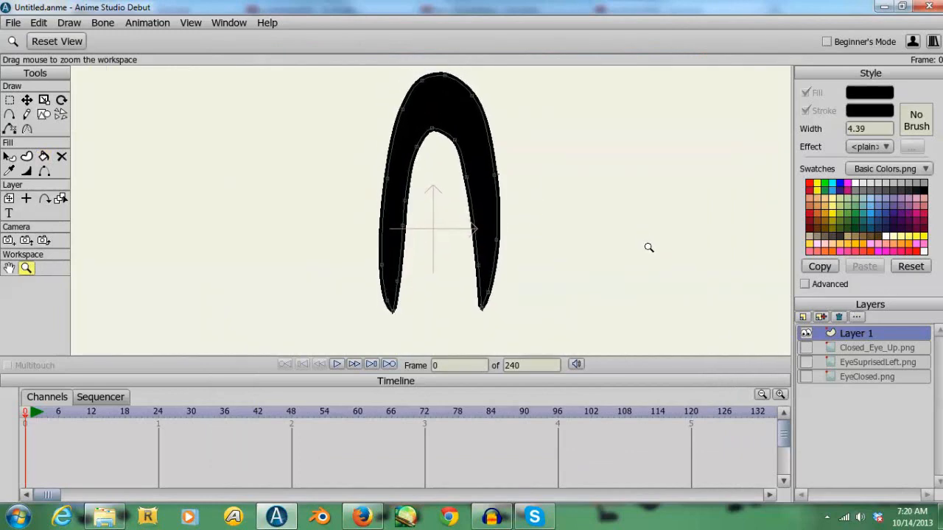
left_click(9, 101)
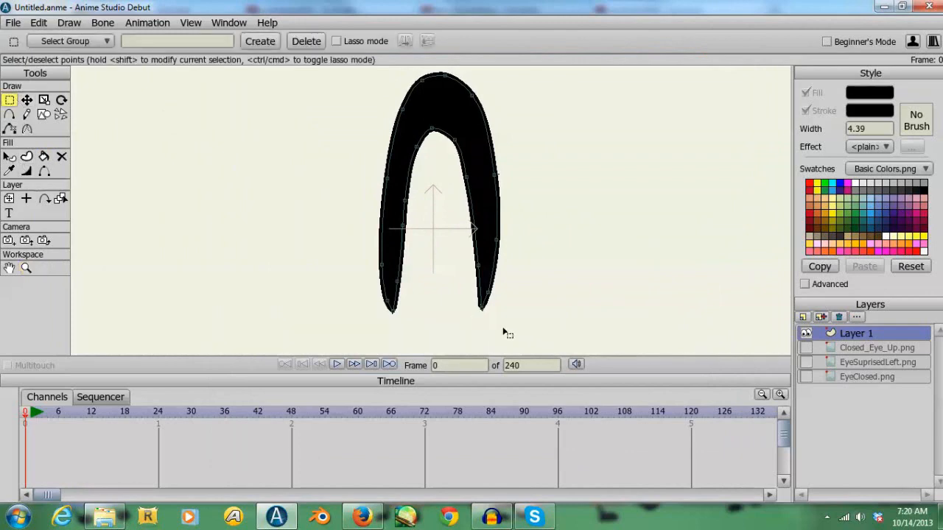
left_click_drag(529, 329, 259, 45)
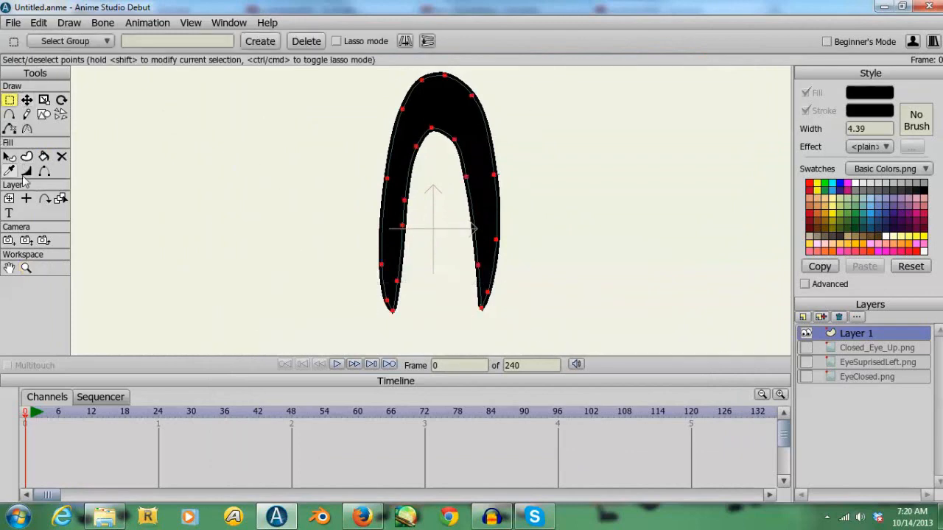
left_click(26, 171)
left_click(178, 38)
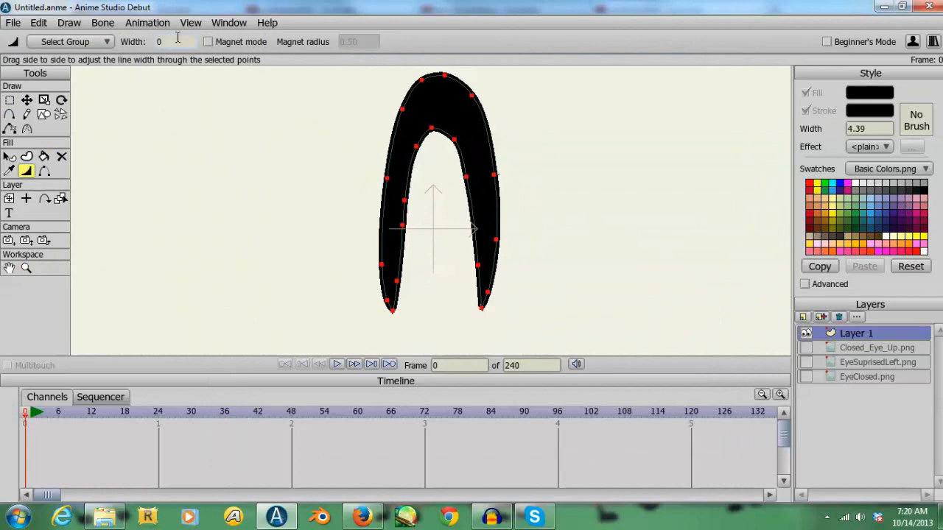
type("0")
key("Return")
key("ctrl+r")
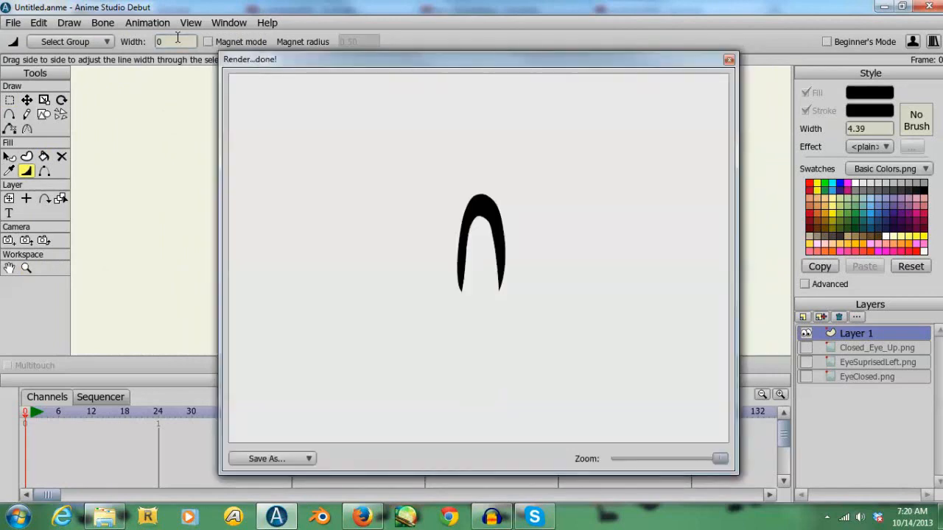
left_click(728, 60)
left_click(26, 99)
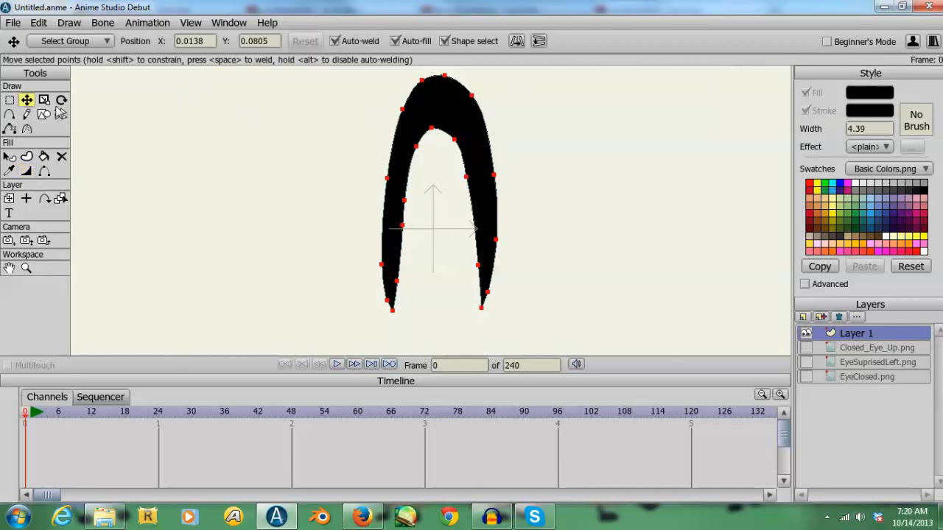
- Reshape the arch's left outer edge by repositioning its upper points and the left leg's tip
left_click(266, 186)
left_click_drag(404, 115, 405, 100)
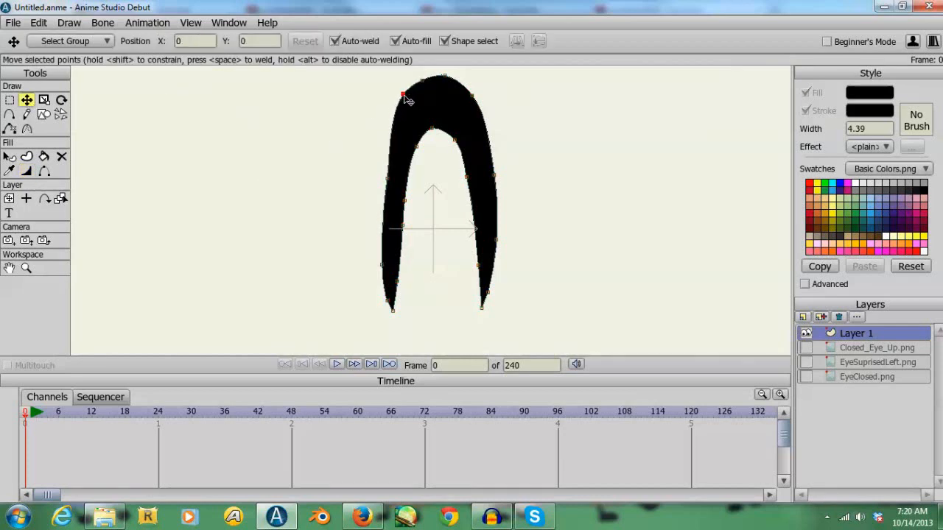
left_click(388, 180)
left_click_drag(392, 185, 385, 179)
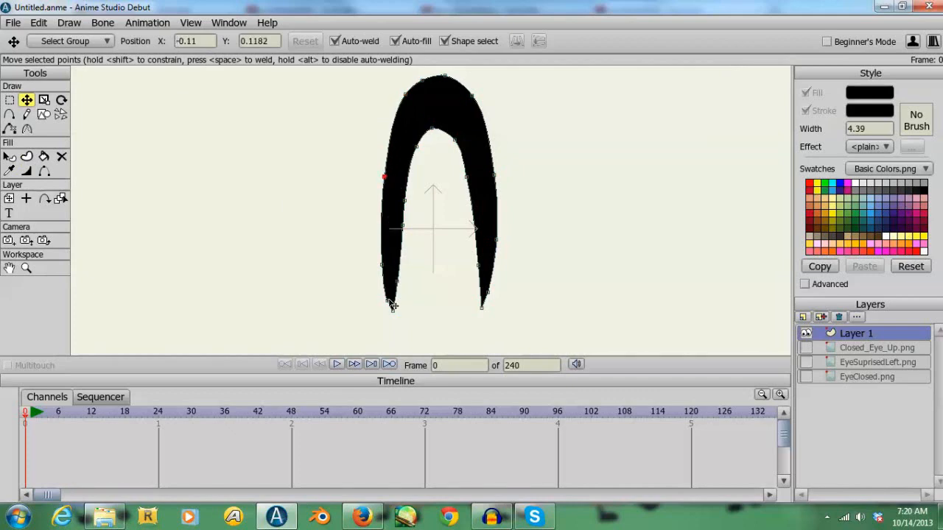
left_click_drag(392, 304, 396, 320)
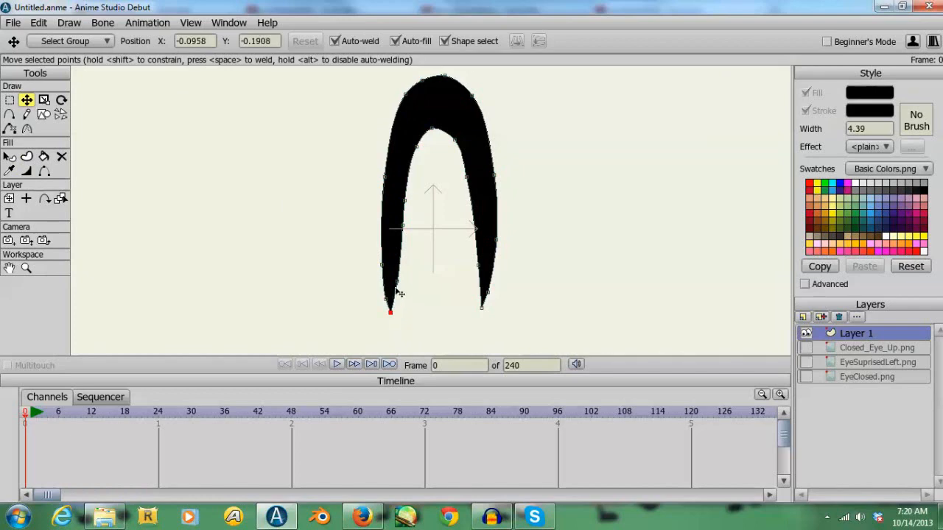
- Smooth the arch's inner curve by adjusting the points along both legs and rounding its upper right shoulder
left_click(402, 226)
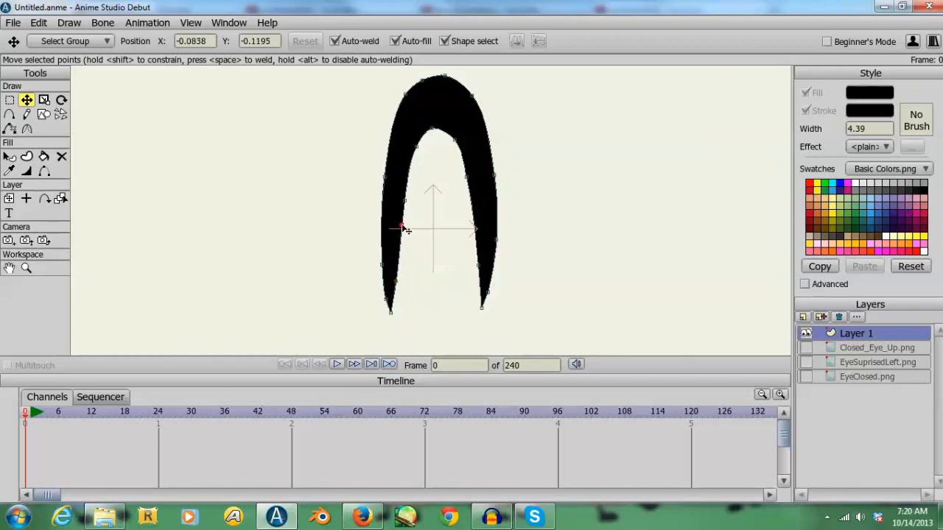
left_click_drag(405, 200, 403, 197)
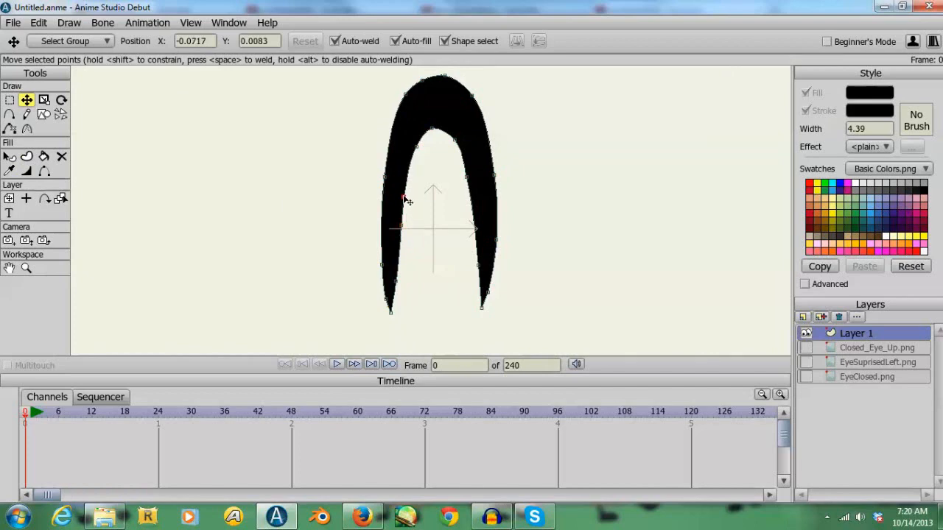
left_click(455, 140)
left_click(469, 178)
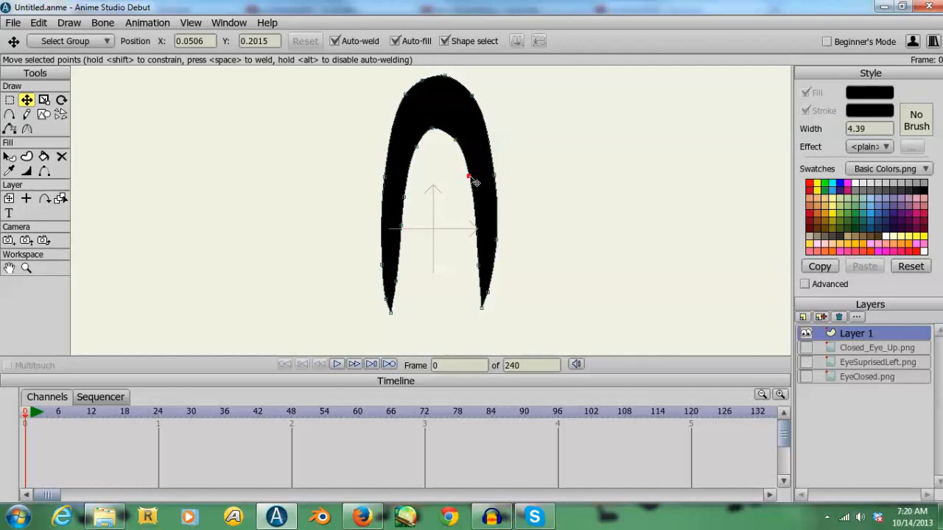
left_click(481, 266)
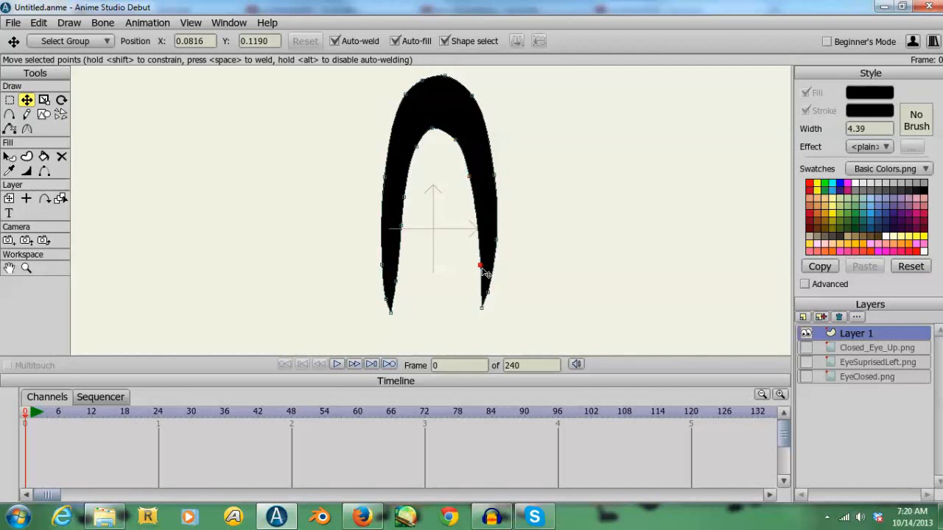
left_click_drag(475, 183, 457, 130)
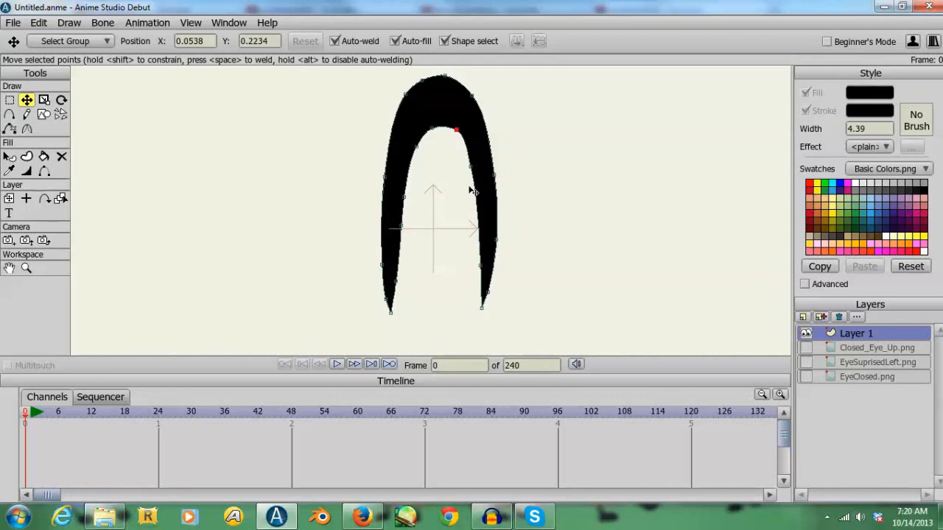
- Adjust the points at the lower ends of both arch legs so that they taper evenly
left_click(388, 302)
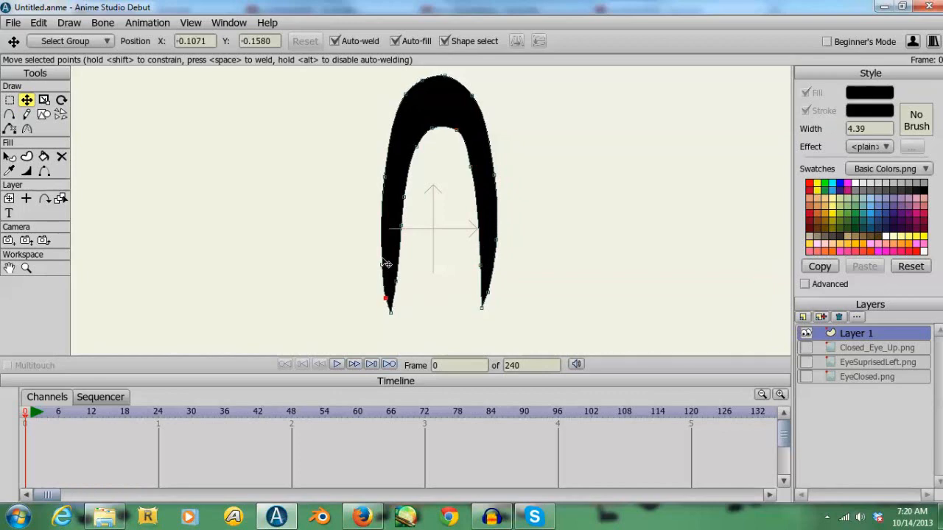
left_click(486, 308)
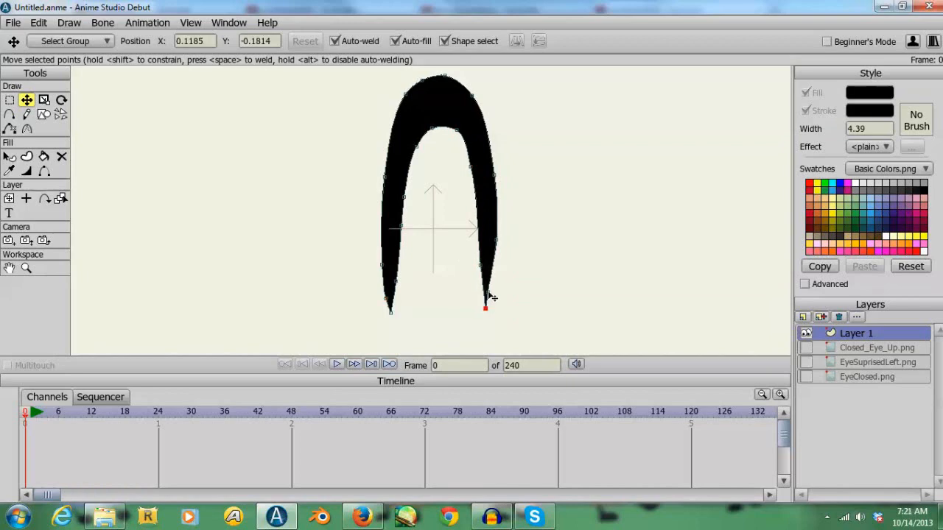
left_click(491, 286)
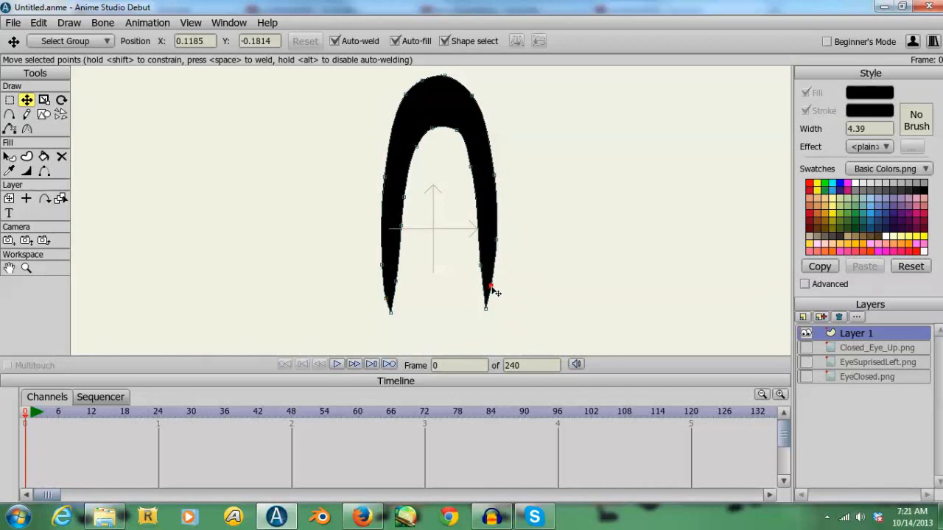
left_click_drag(492, 287, 493, 286)
- Rename Layer 1, which holds the arch, as Closed Eye
double_click(857, 333)
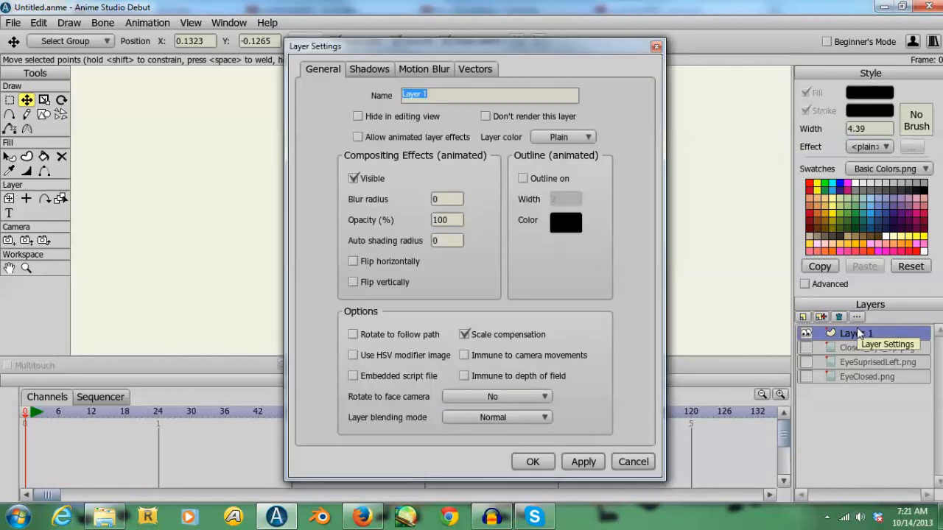
type("Close")
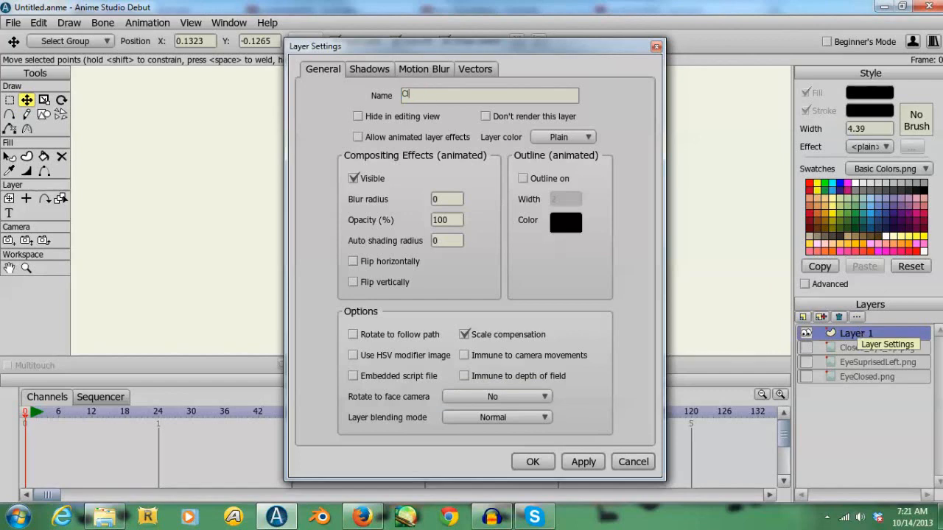
key("Return")
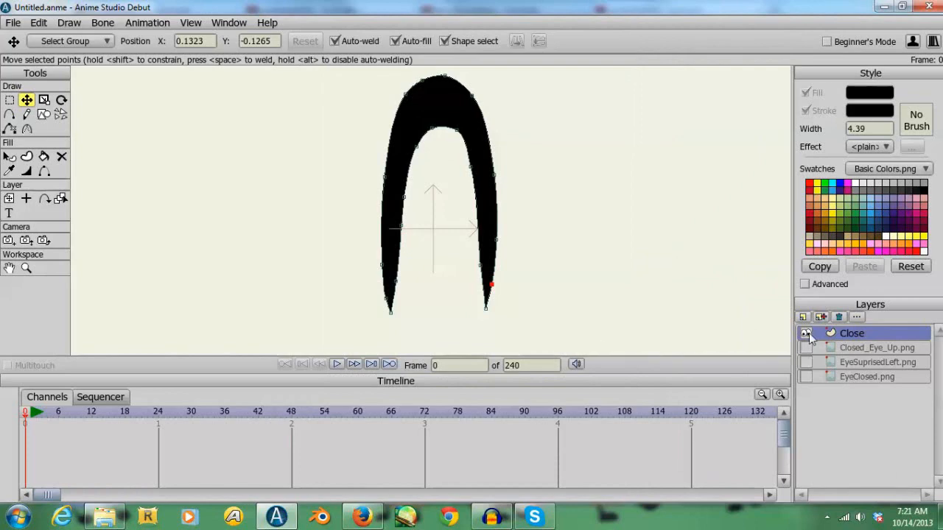
double_click(842, 334)
left_click(435, 92)
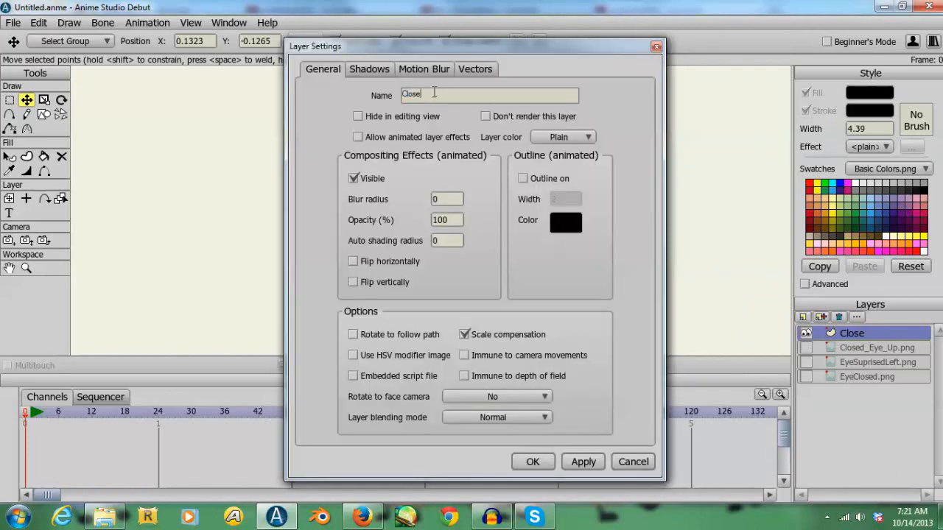
type("d Eye")
left_click(532, 462)
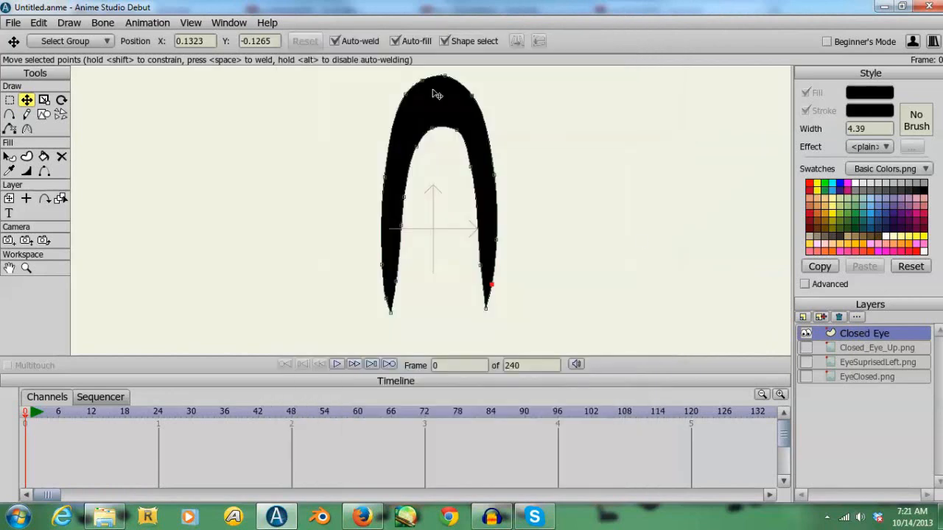
- Add a new vector layer named Eye above the Closed Eye layer
left_click(803, 317)
left_click(817, 332)
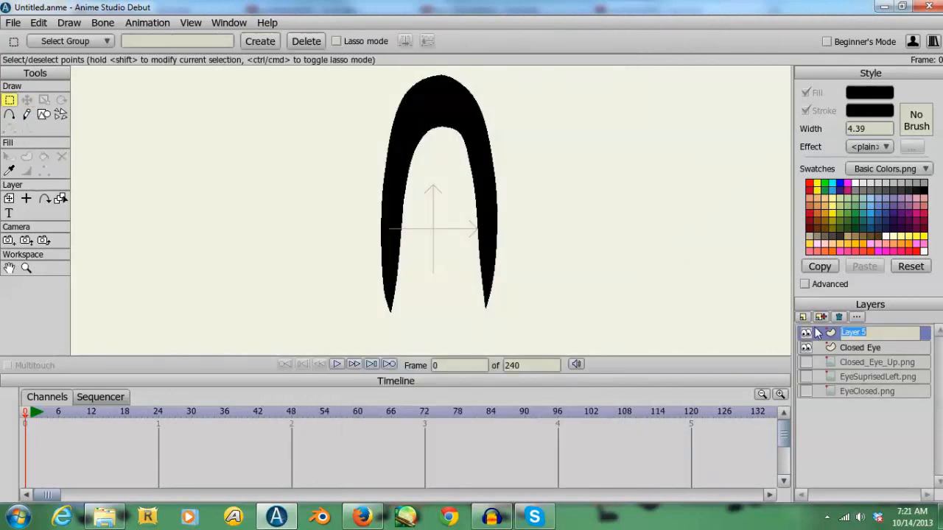
type("Eye")
key("Return")
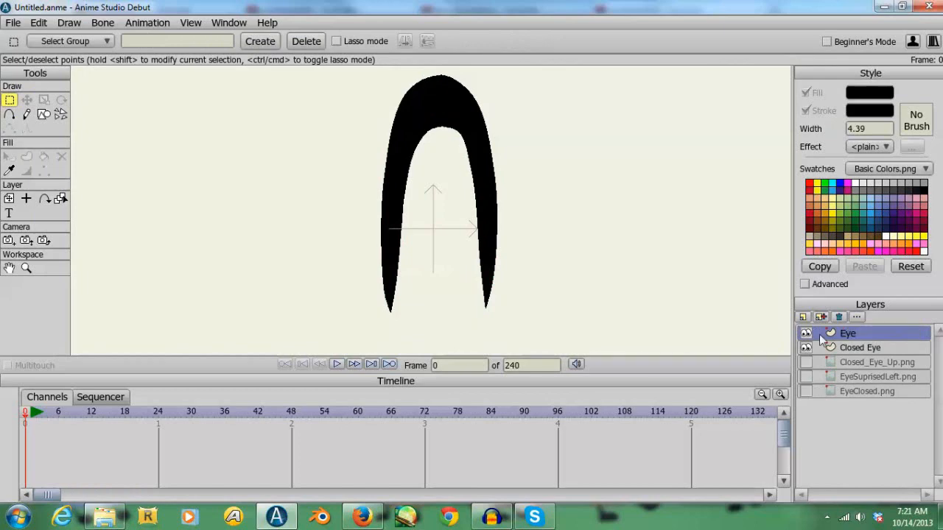
- Show the EyeSuprisedLeft.png layer and draw a filled oval over the reference eye on the Eye layer
left_click(807, 377)
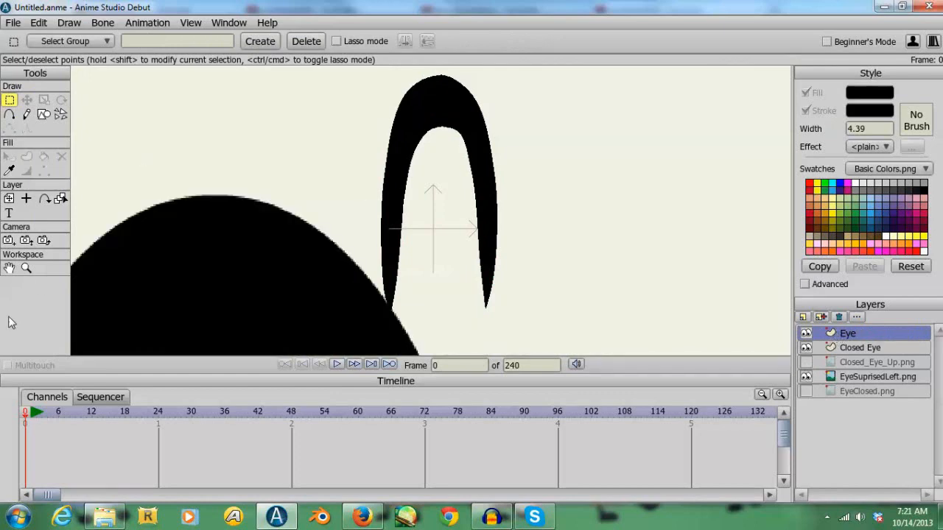
left_click(29, 269)
left_click_drag(324, 261, 33, 174)
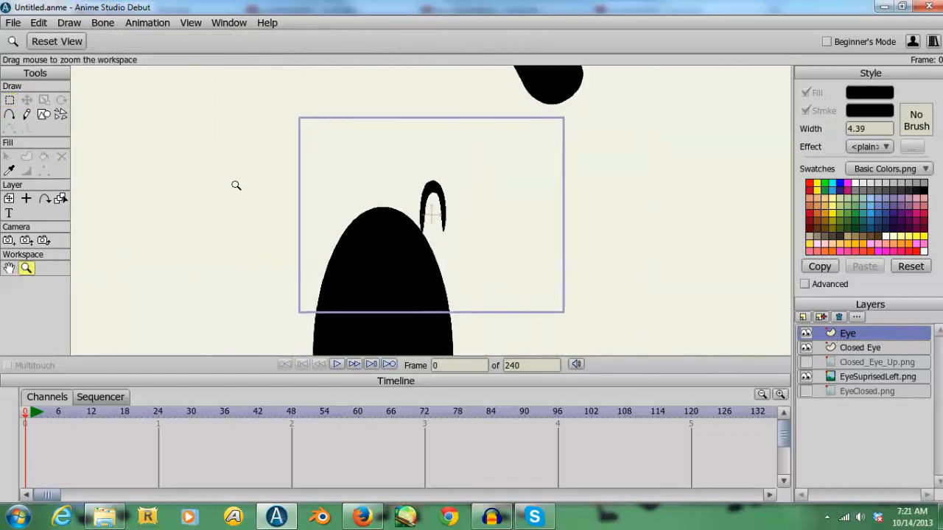
left_click_drag(238, 187, 188, 81)
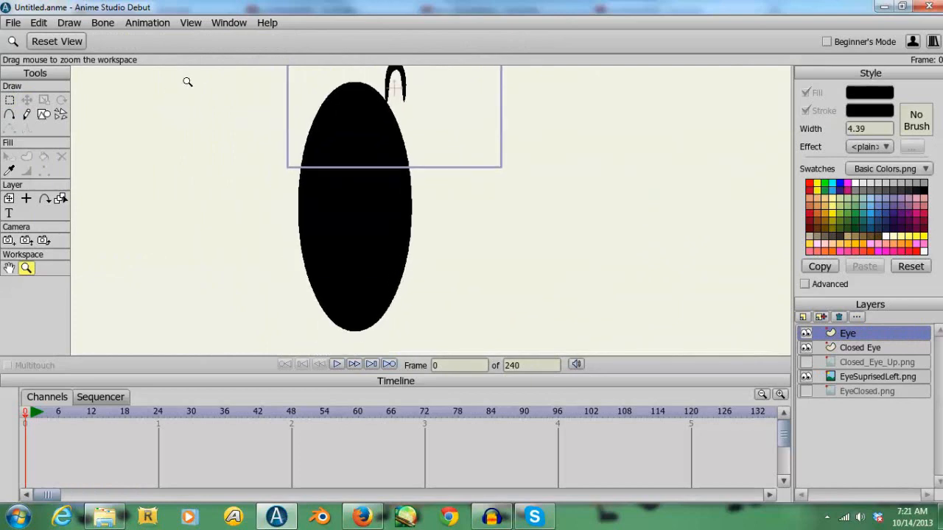
left_click(43, 114)
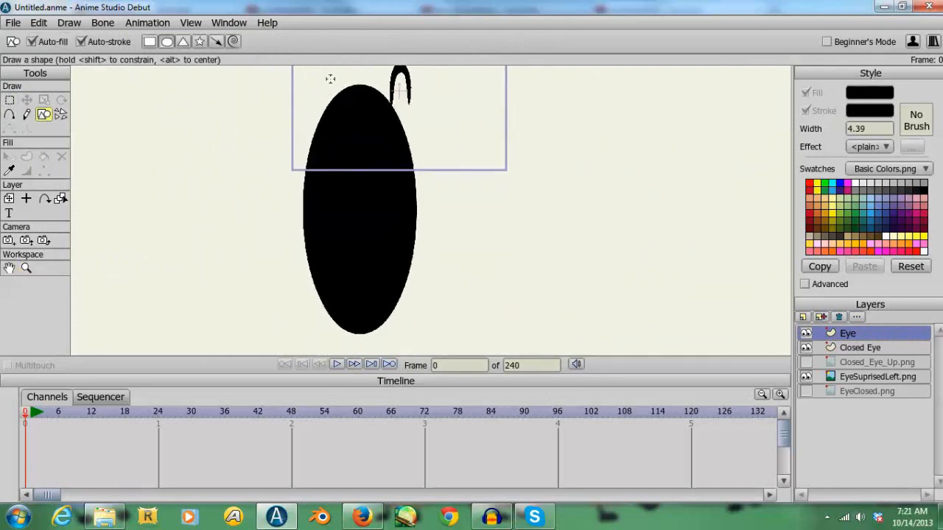
mouse_move(328, 84)
left_mouse_down()
mouse_move(386, 215)
mouse_move(420, 319)
mouse_move(407, 328)
left_mouse_up()
- Fit the oval to the reference eye by moving its four points onto the outline
left_click(26, 100)
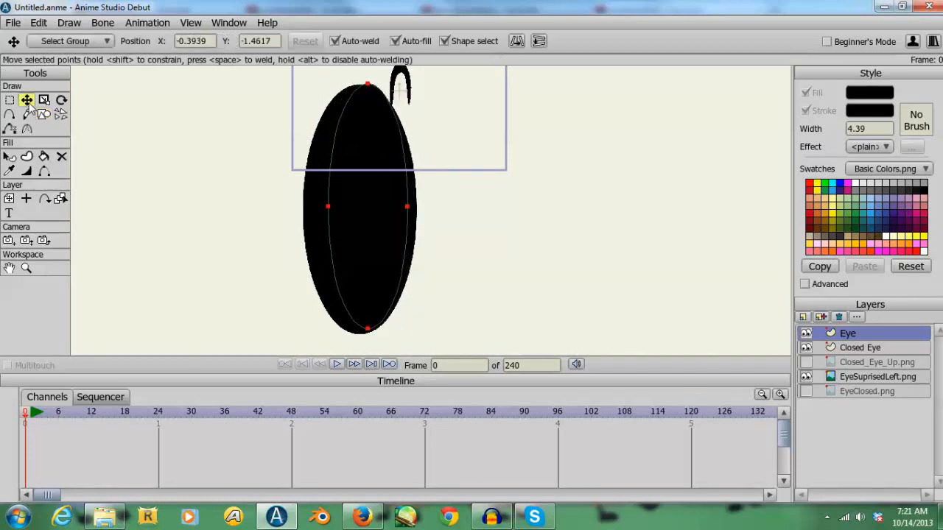
left_click_drag(328, 207, 309, 208)
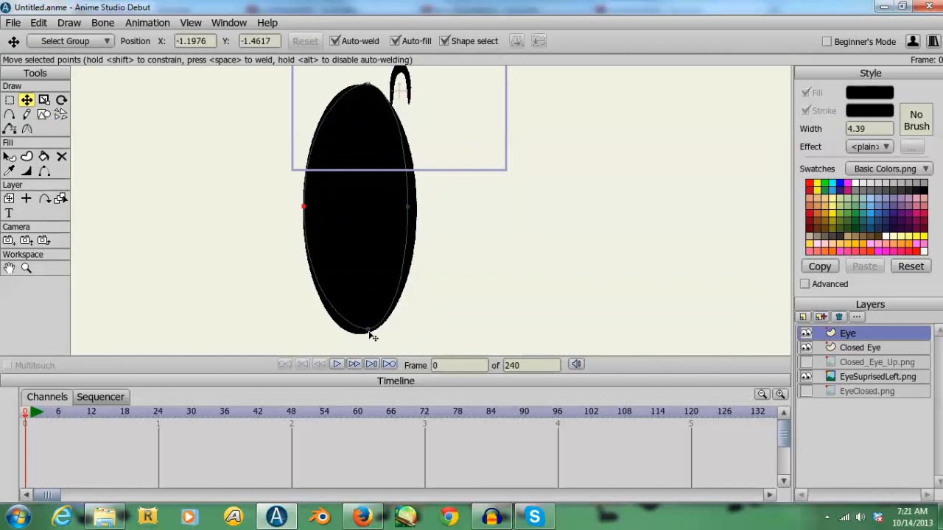
left_click_drag(369, 332, 361, 330)
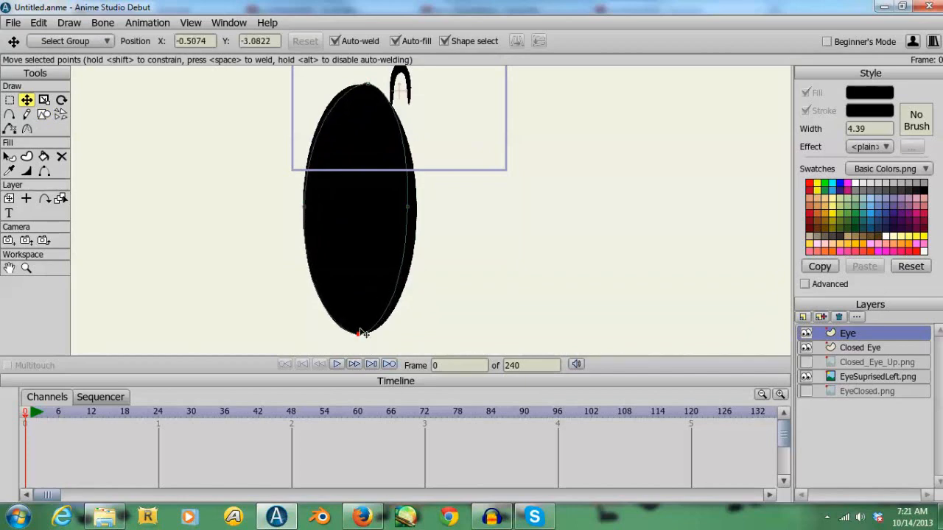
left_click_drag(417, 214, 419, 213)
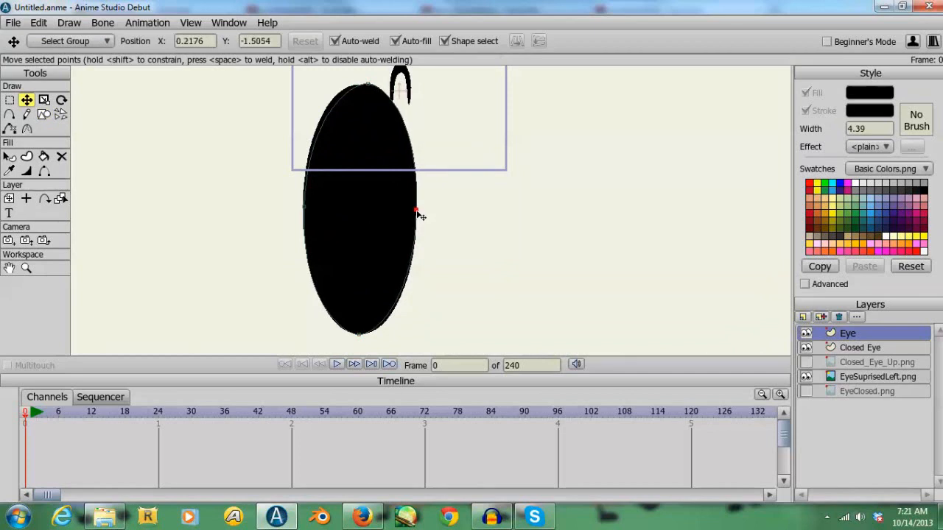
left_click(358, 86)
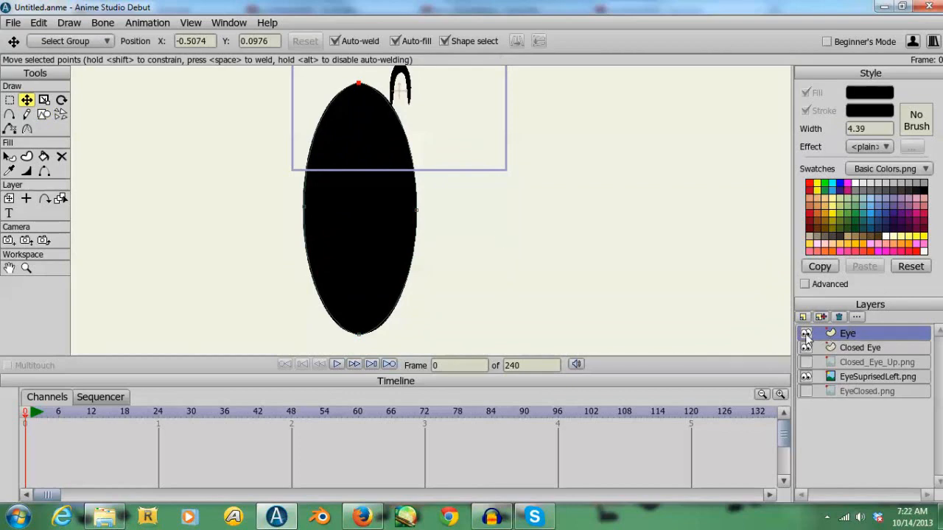
- Scale the oval down to about a fifth of its size and hide the EyeSuprisedLeft.png layer
left_click(44, 99)
left_click(375, 212)
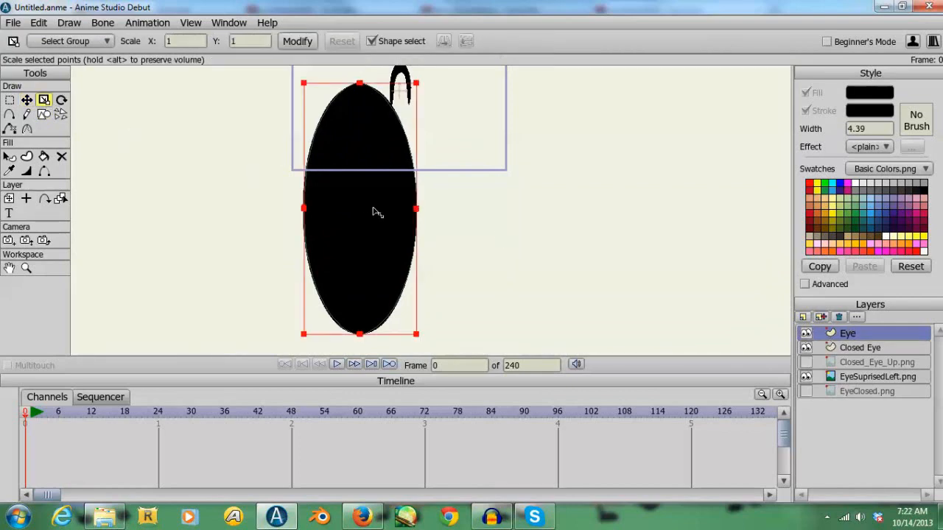
left_click_drag(417, 335, 360, 259)
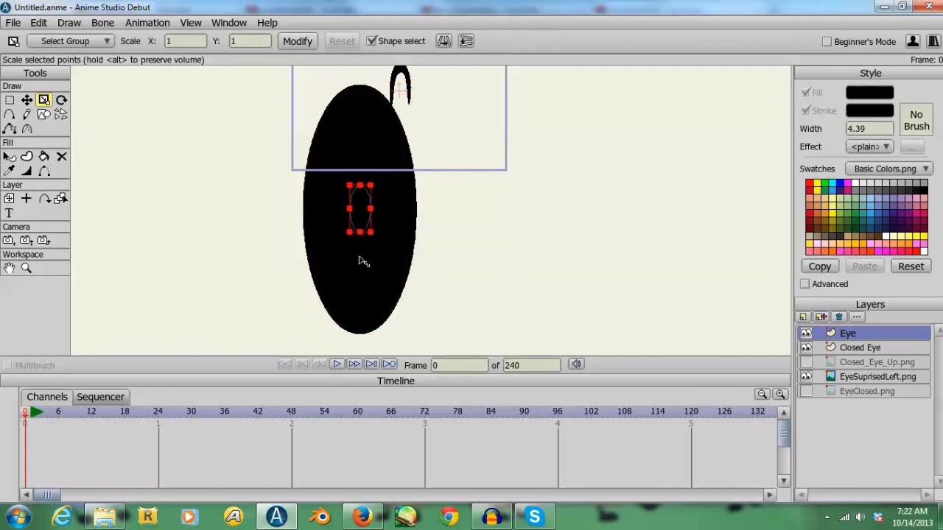
left_click(810, 376)
left_click_drag(370, 233, 394, 109)
- Adjust the small oval's size to match the closed-eye arch and move it over the arch
left_click(26, 99)
left_click_drag(564, 130, 600, 267)
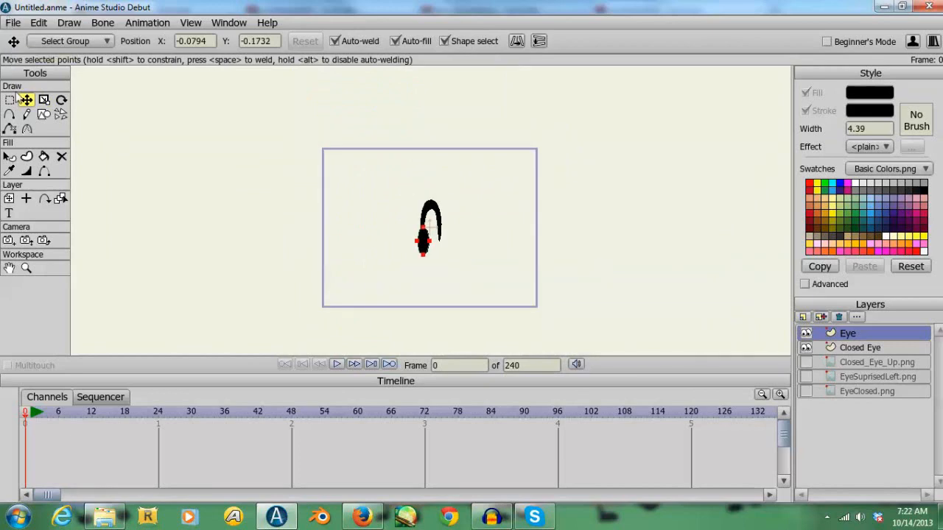
left_click(44, 100)
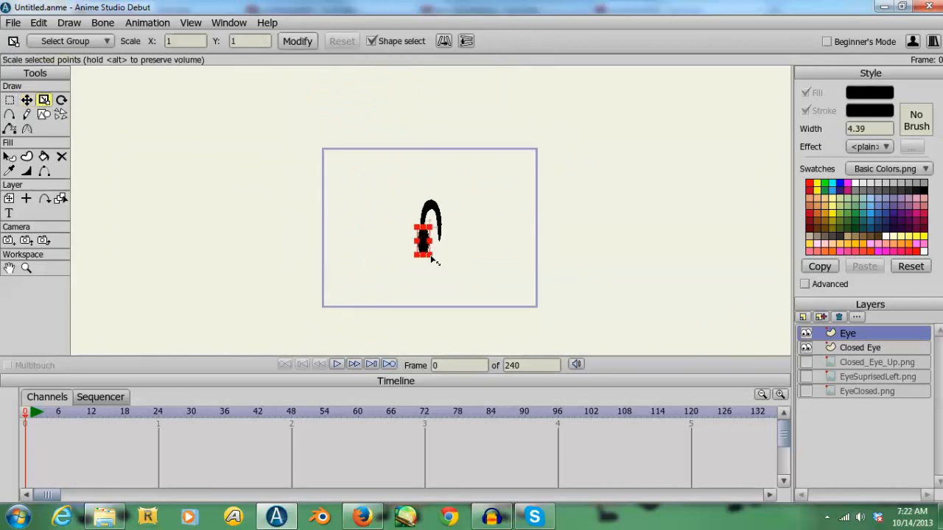
left_click_drag(434, 259, 433, 222)
key("t")
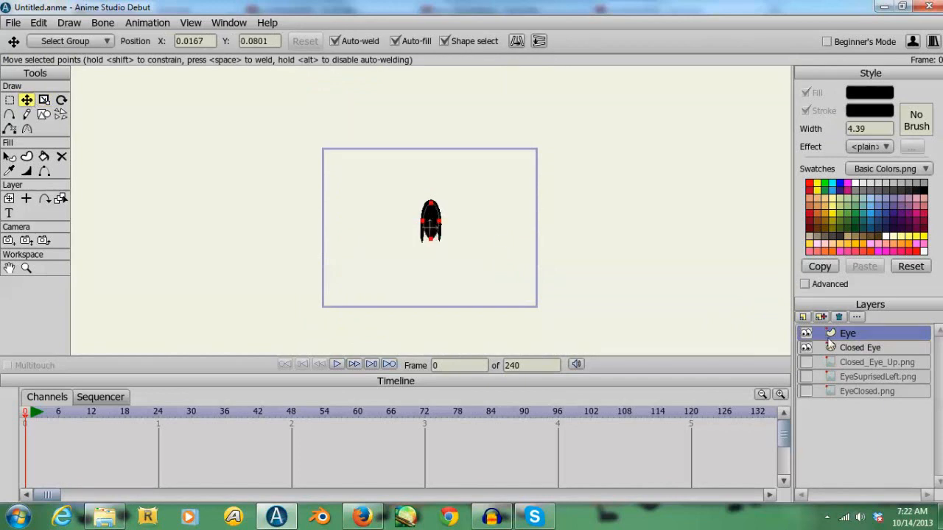
- Show the EyeSuprisedLeft.png layer and add a new vector layer named Eyebrow
left_click(806, 377)
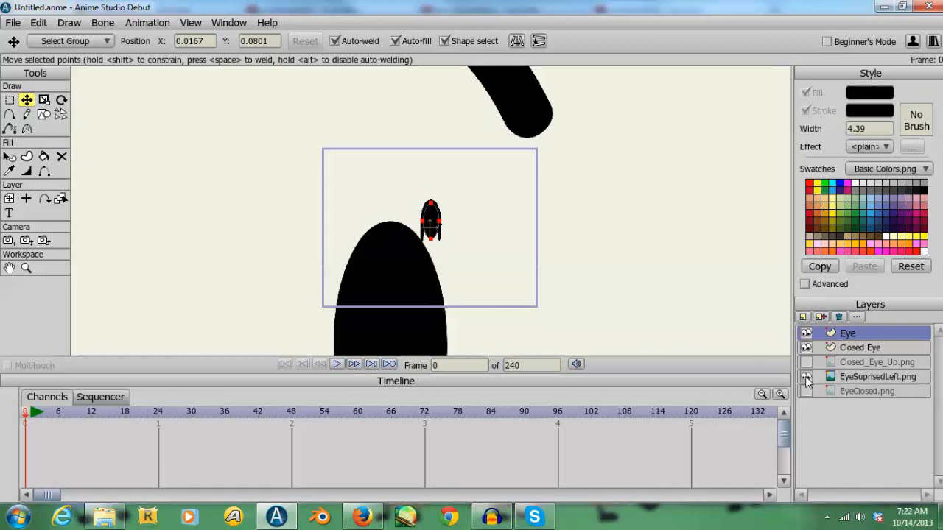
left_click_drag(599, 181, 612, 338)
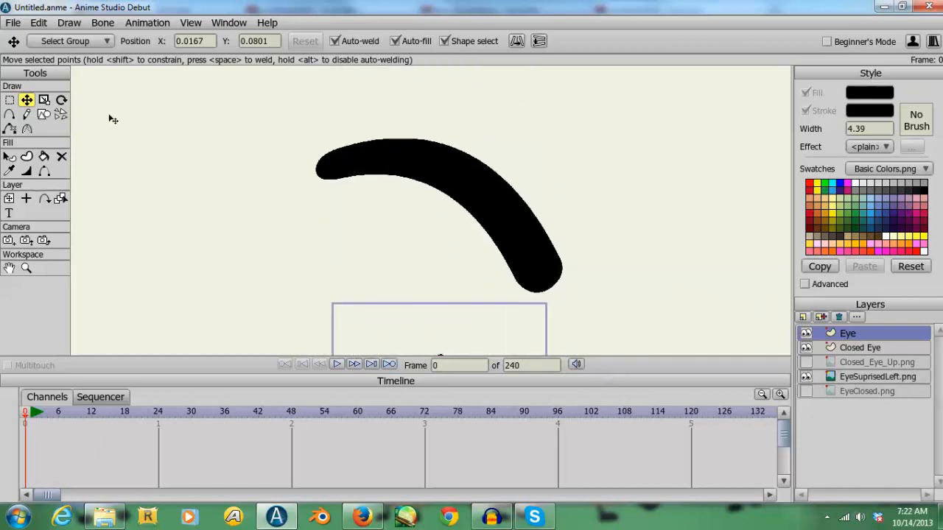
left_click(805, 317)
left_click(818, 330)
type("Eyebrow")
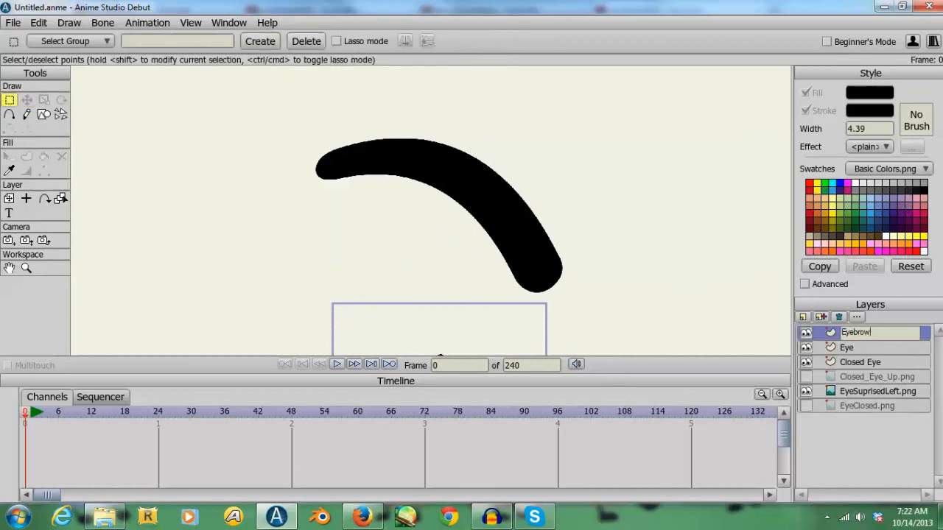
key("Return")
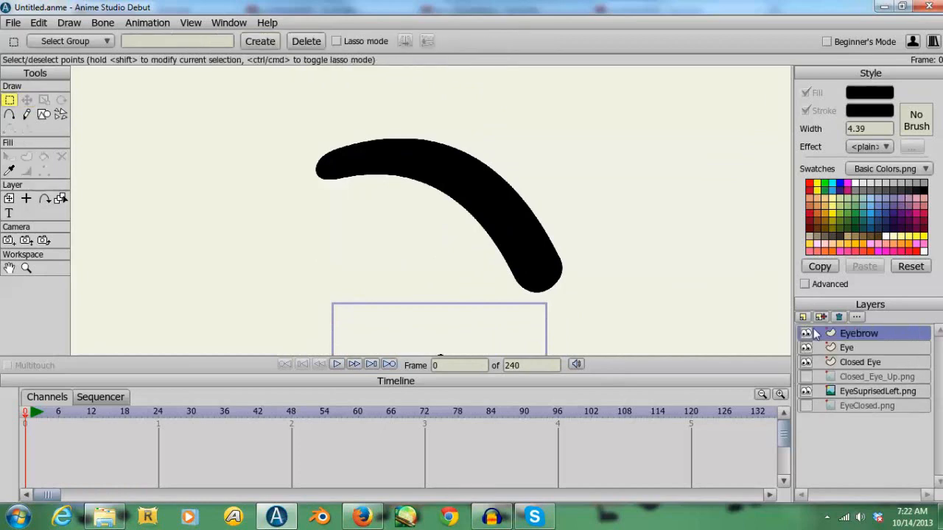
- Draw a wide, flat filled oval across the reference eyebrow on the Eyebrow layer
left_click(44, 115)
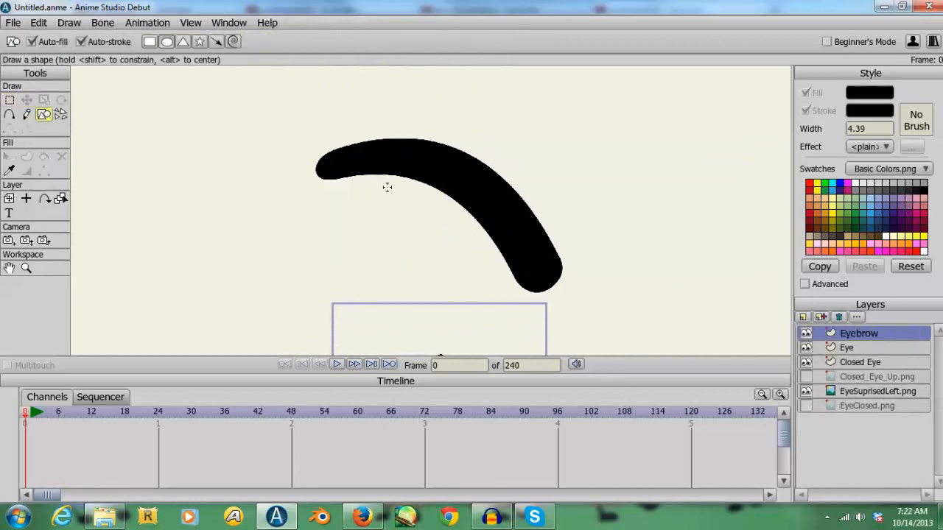
mouse_move(313, 177)
left_mouse_down()
mouse_move(557, 253)
mouse_move(562, 219)
left_mouse_up()
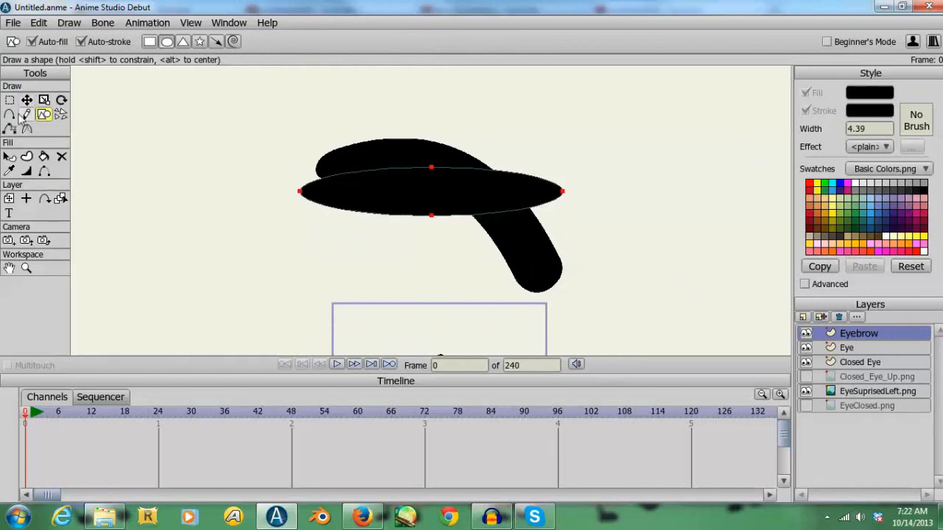
- Try adding four extra points to the eyebrow oval's outline and raising its upper edge toward the reference
left_click(10, 114)
left_click(373, 213)
left_click(379, 168)
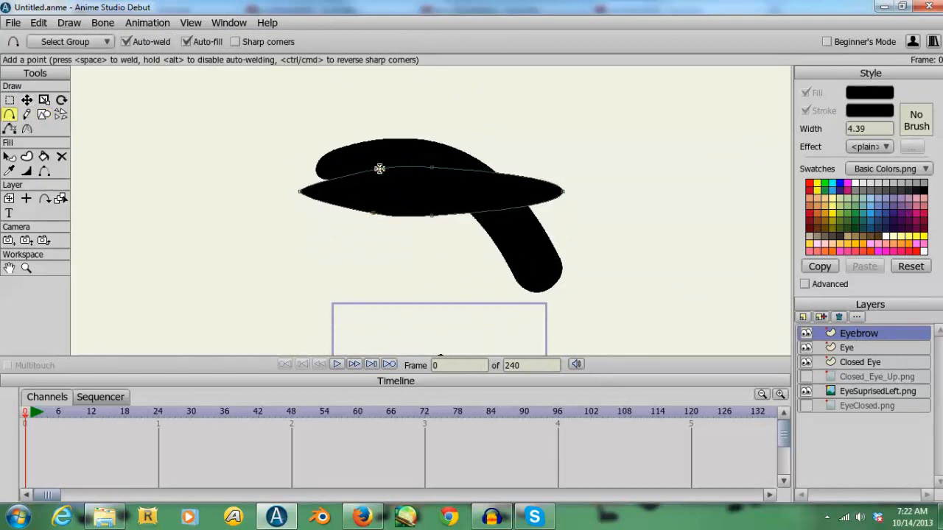
left_click(512, 177)
left_click(509, 209)
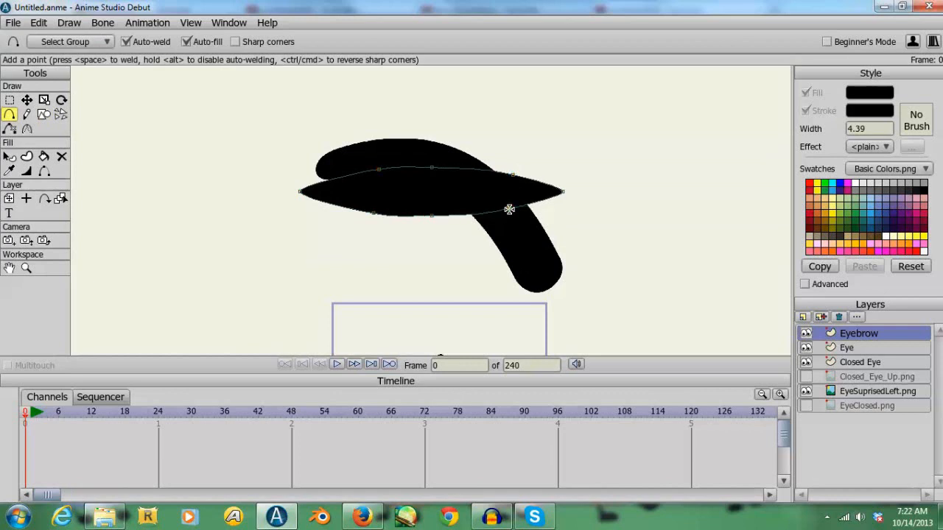
left_click(26, 100)
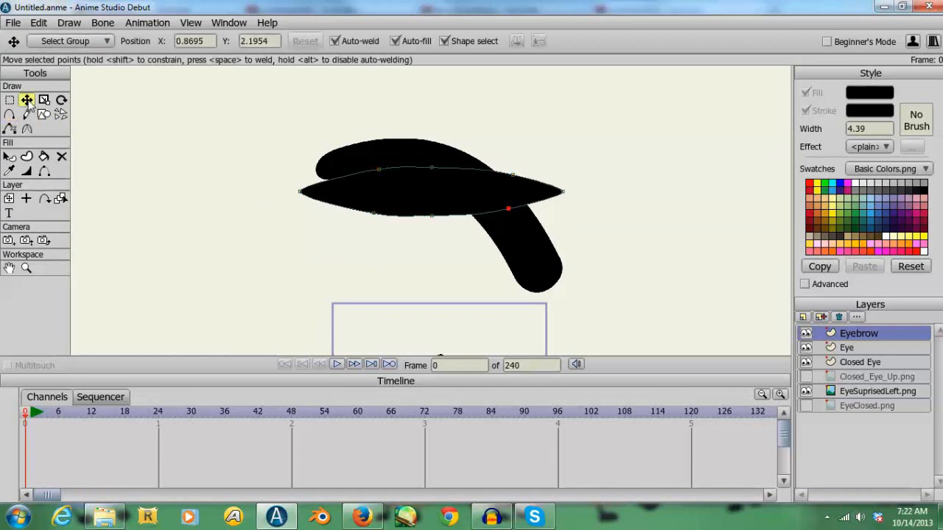
left_click_drag(380, 171, 375, 162)
left_click_drag(434, 168, 438, 163)
key("ctrl+z")
key("ctrl+z")
key("ctrl+z")
key("ctrl+z")
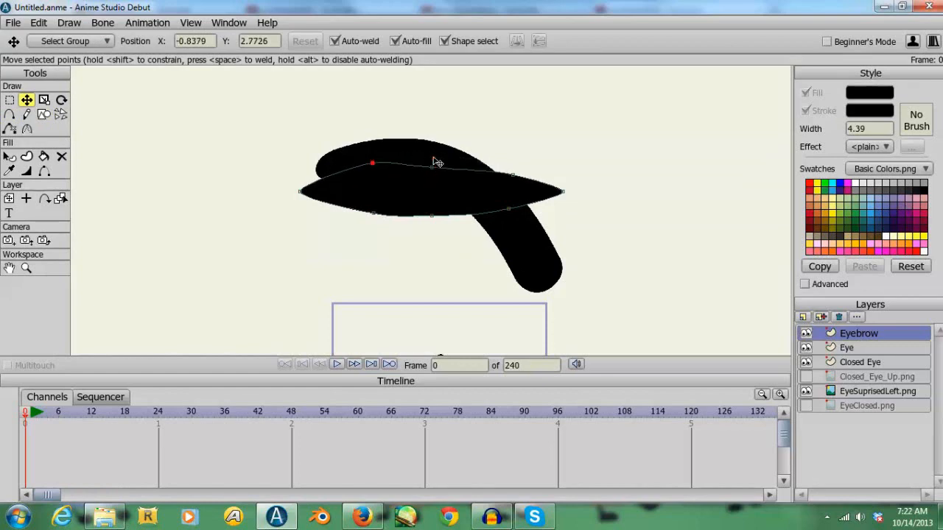
key("ctrl+z")
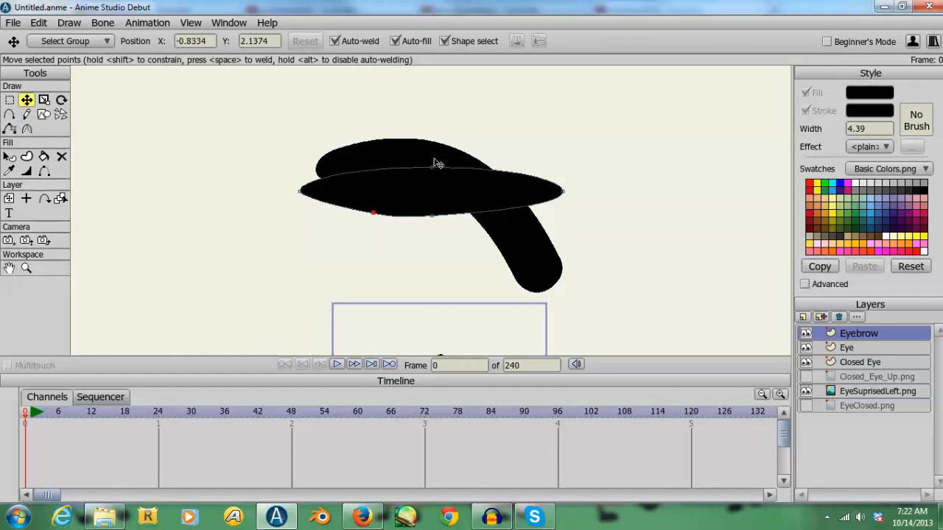
key("ctrl+z")
left_click(522, 128)
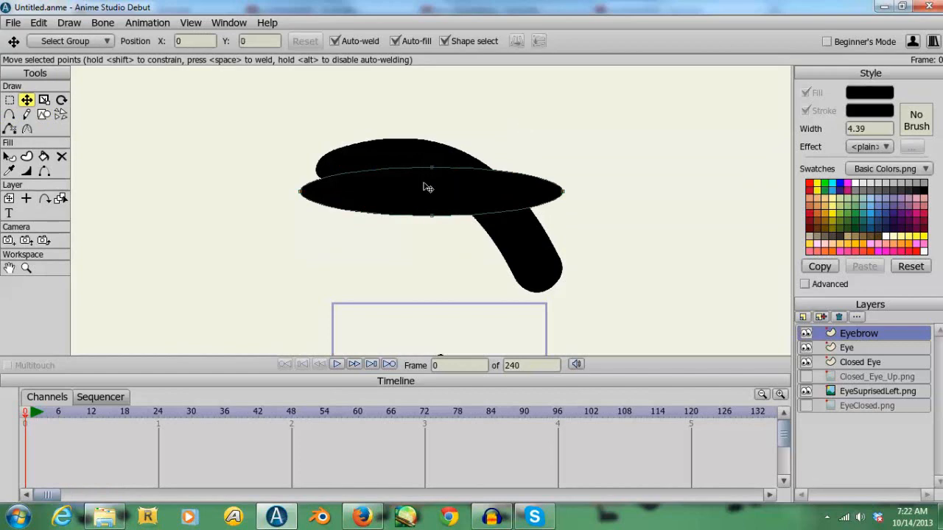
- Try bending the eyebrow oval into a curve by moving its upper and lower middle points
left_click_drag(432, 170, 432, 139)
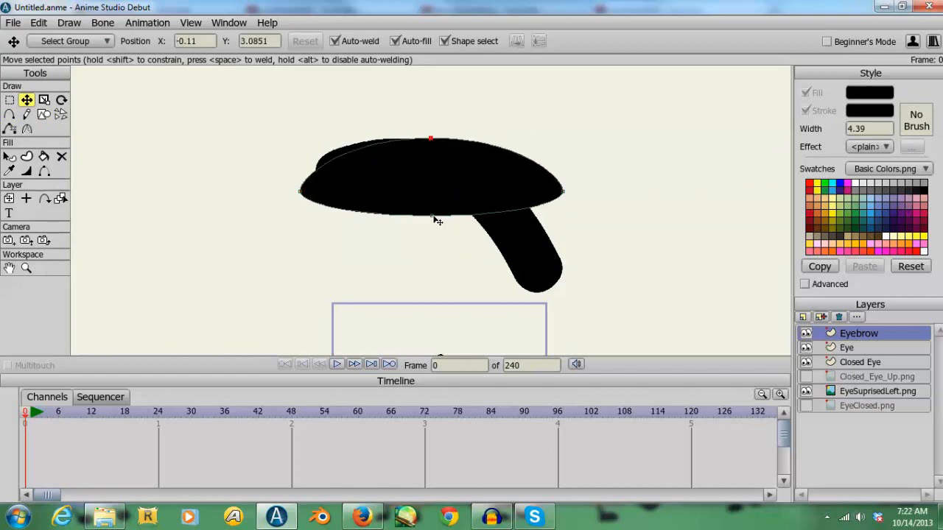
left_click_drag(434, 218, 431, 170)
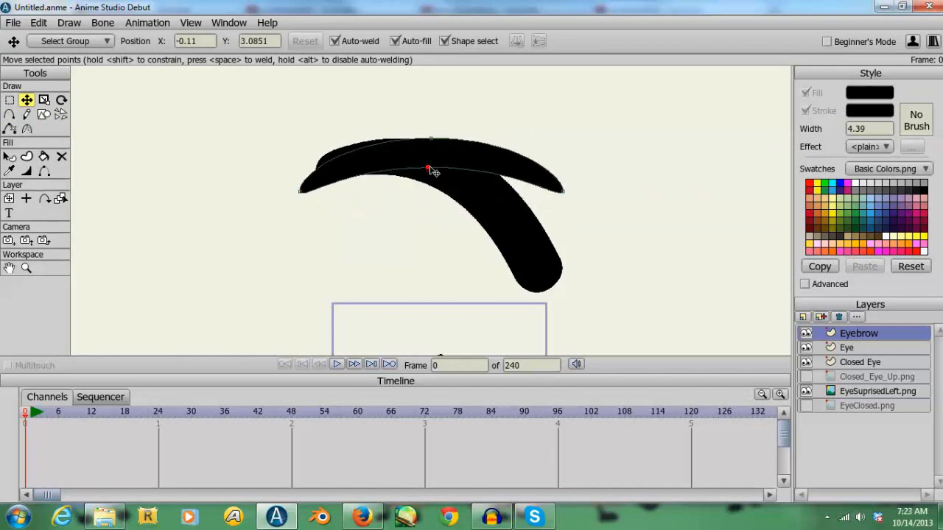
key("ctrl+z")
key("ctrl+z")
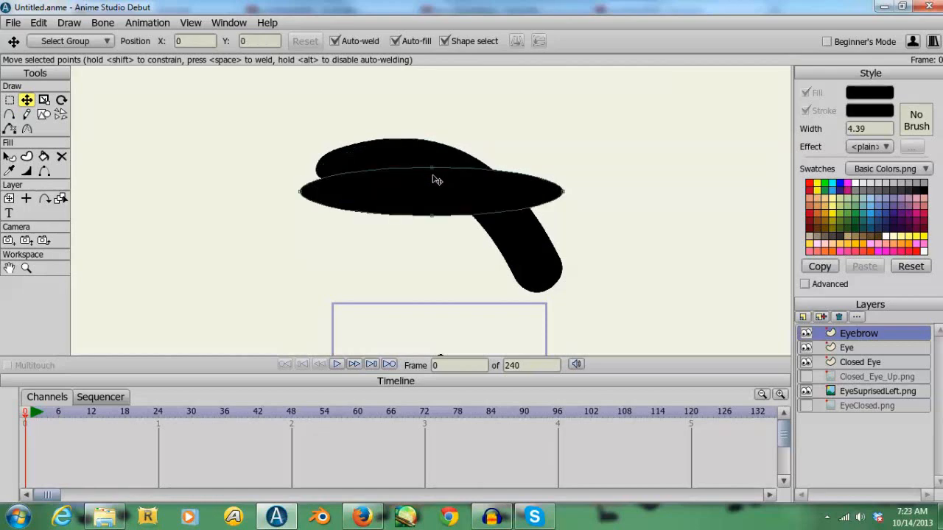
left_click_drag(434, 216, 434, 244)
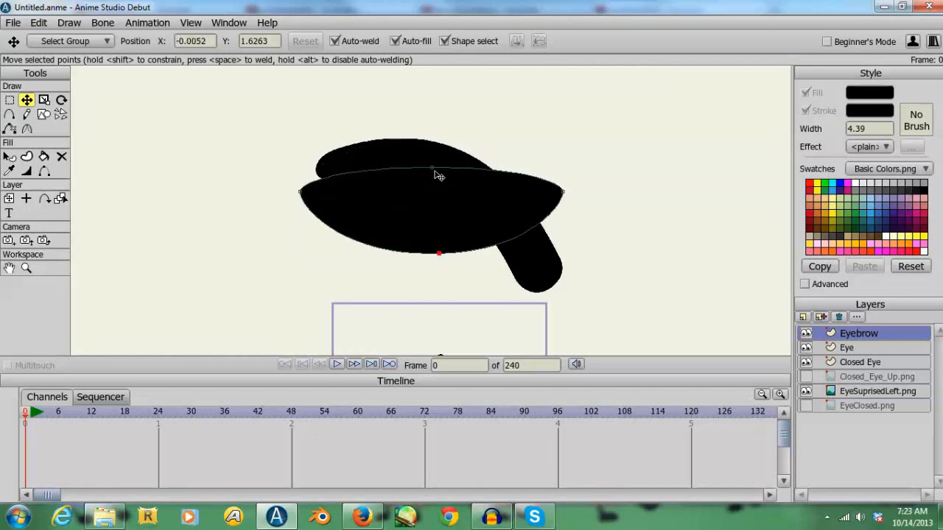
left_click_drag(435, 172, 436, 231)
key("ctrl+z")
key("ctrl+z")
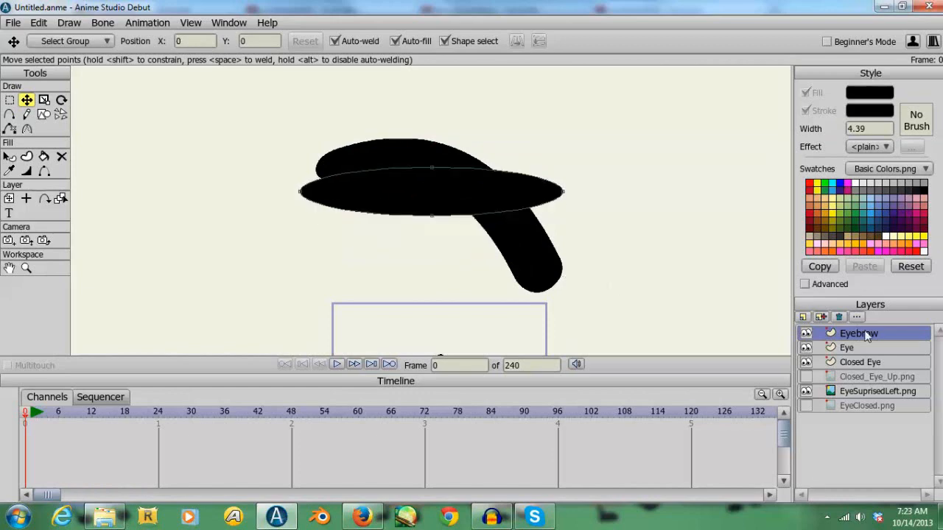
- Scale the eyebrow oval down to about a tenth of its size
left_click(26, 269)
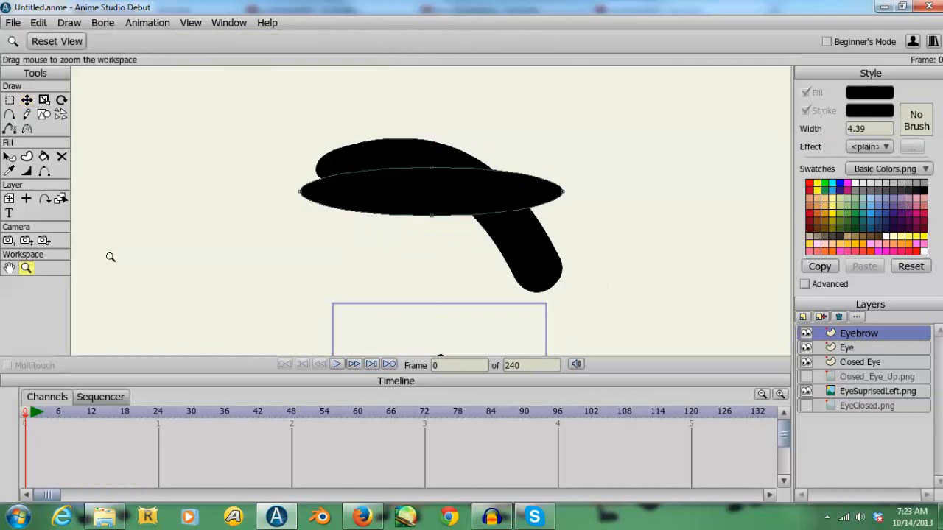
left_click_drag(110, 257, 187, 196)
left_click(44, 100)
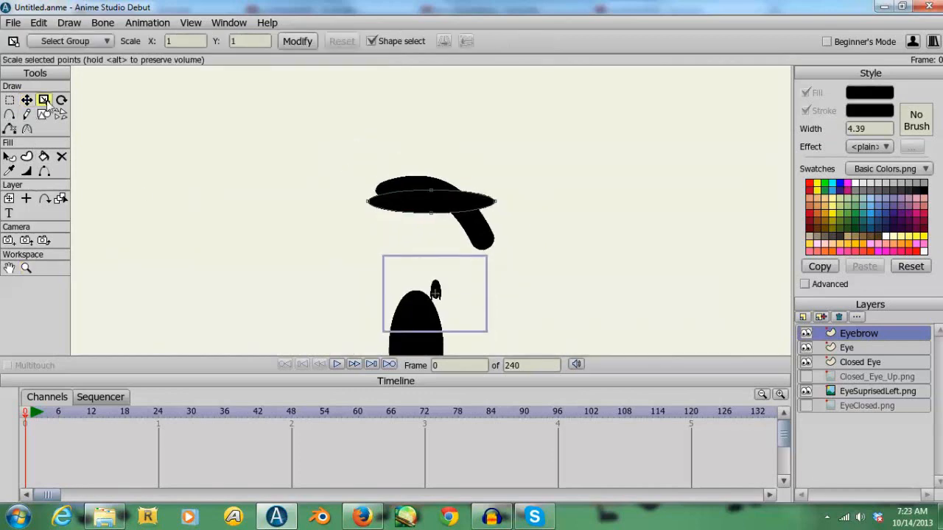
left_click(426, 202)
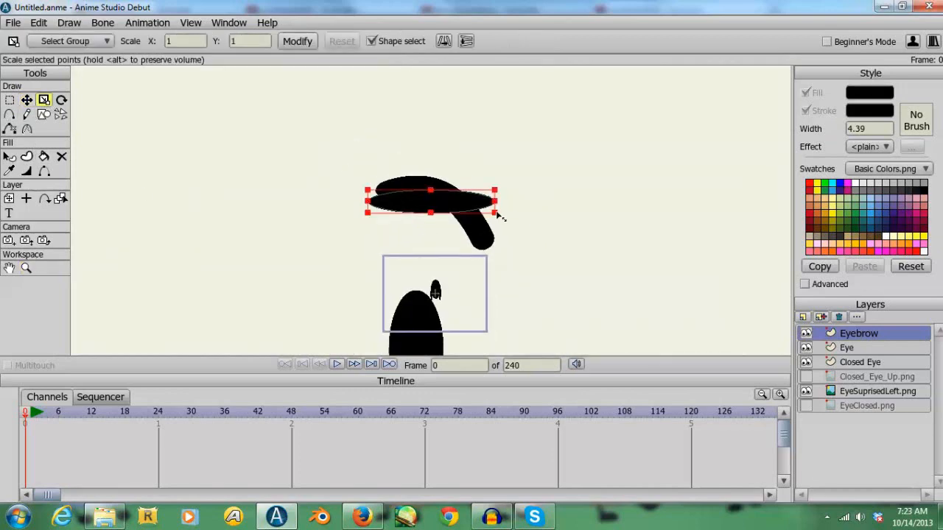
left_click_drag(498, 215, 470, 201)
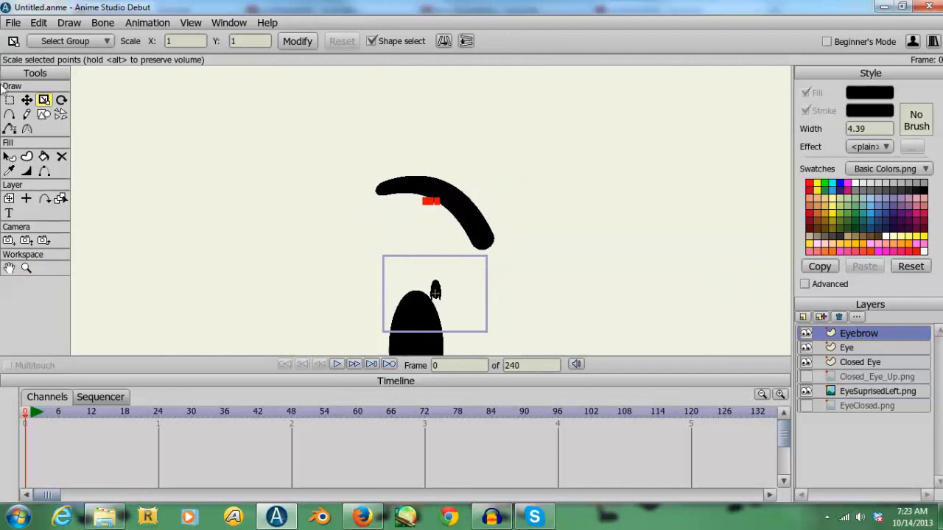
- Move the small eyebrow oval down so it sits centred just above the scaled-down eye
left_click(27, 100)
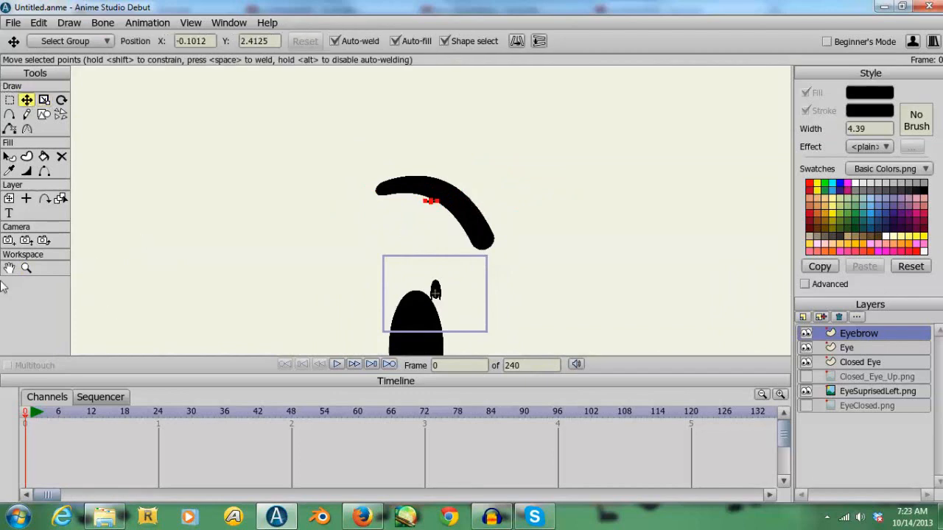
left_click(26, 268)
left_click_drag(678, 344, 442, 173)
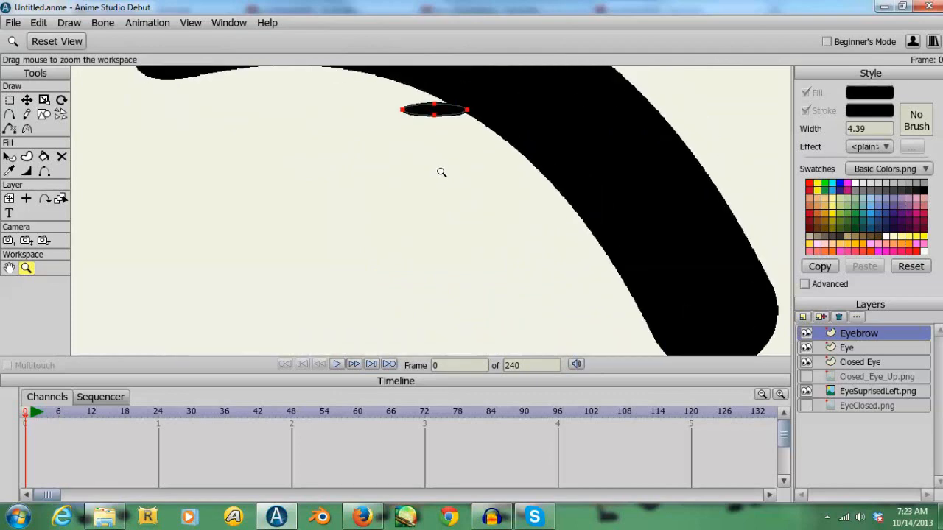
left_click(26, 100)
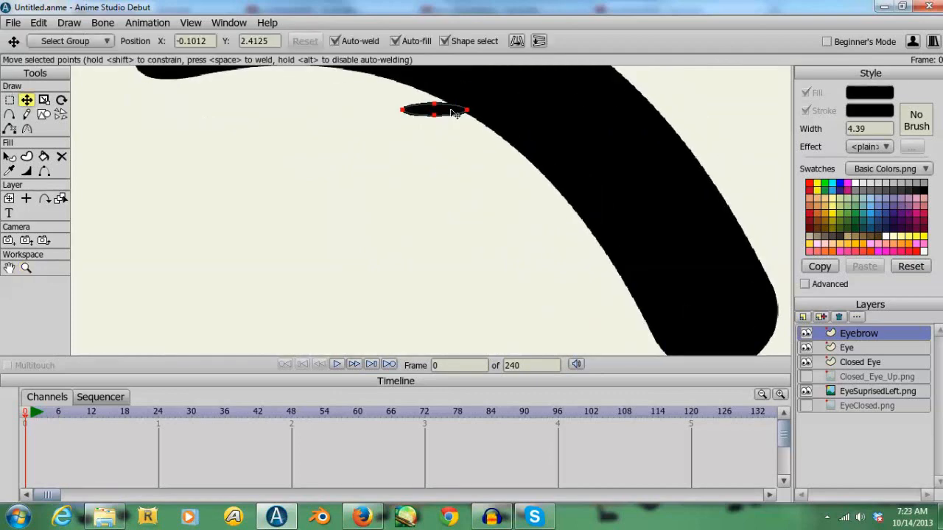
left_click_drag(452, 111, 553, 90)
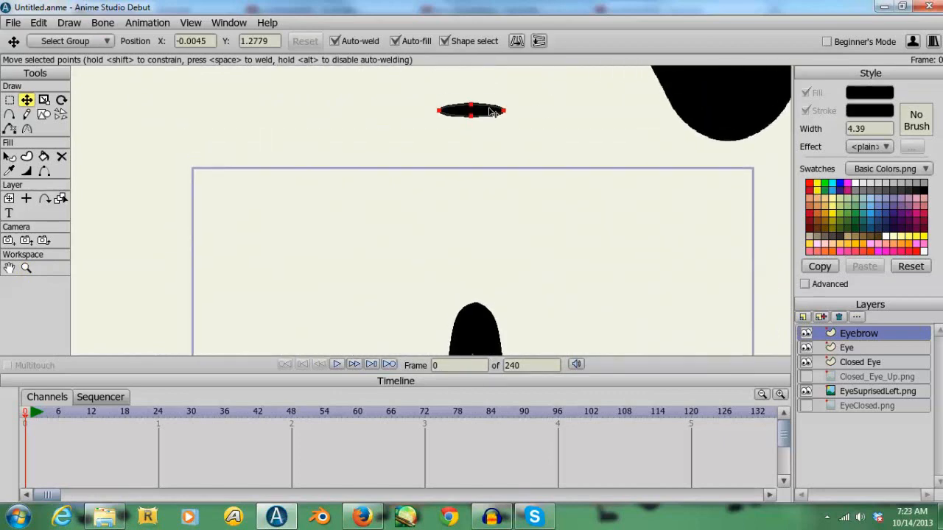
left_click_drag(495, 113, 498, 287)
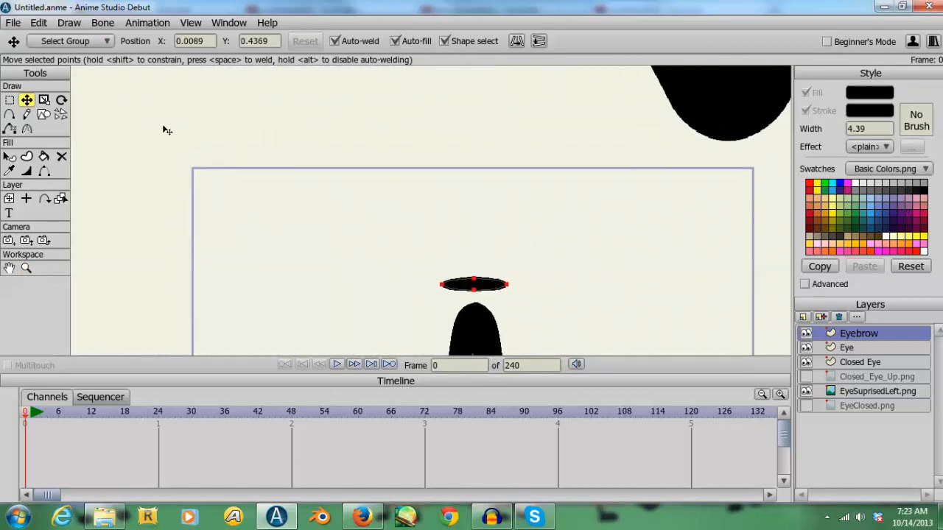
- Enlarge the eyebrow oval by about a third so it extends past both sides of the small eye
left_click(43, 100)
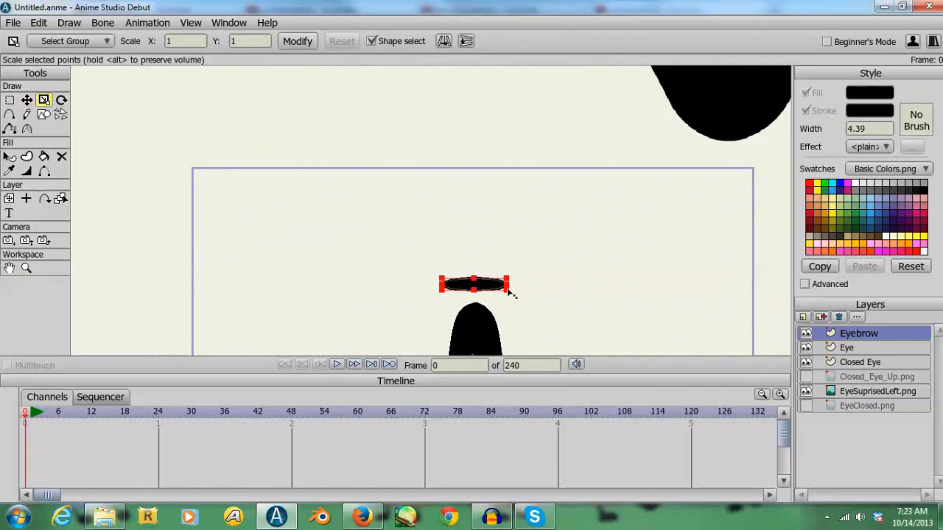
left_click_drag(511, 293, 477, 291)
left_click(27, 100)
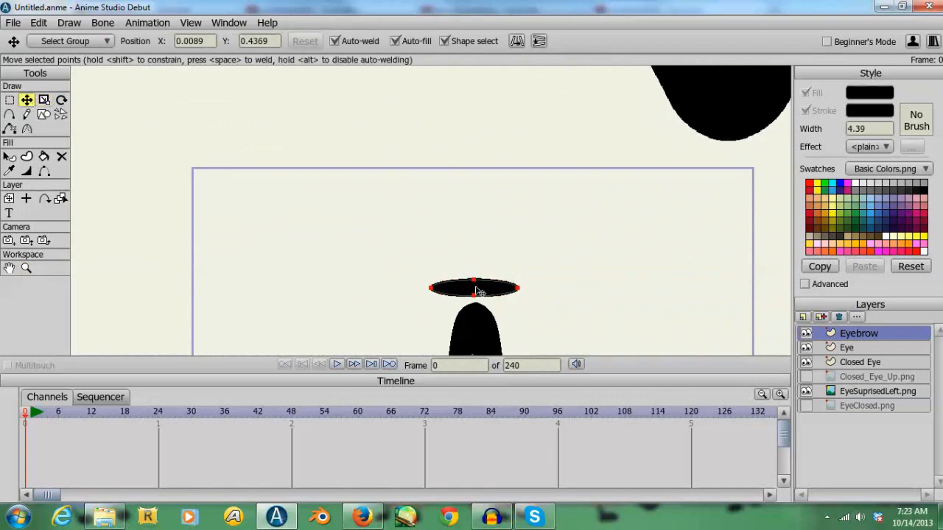
- Add a vector layer named Closed Eye2 and show the EyeClosed.png reference instead of EyeSuprisedLeft.png
left_click(26, 268)
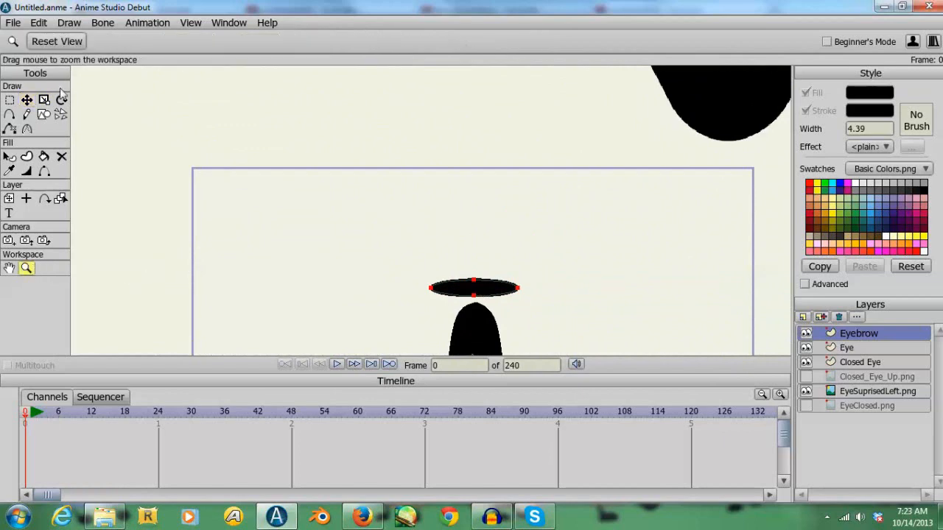
left_click(59, 43)
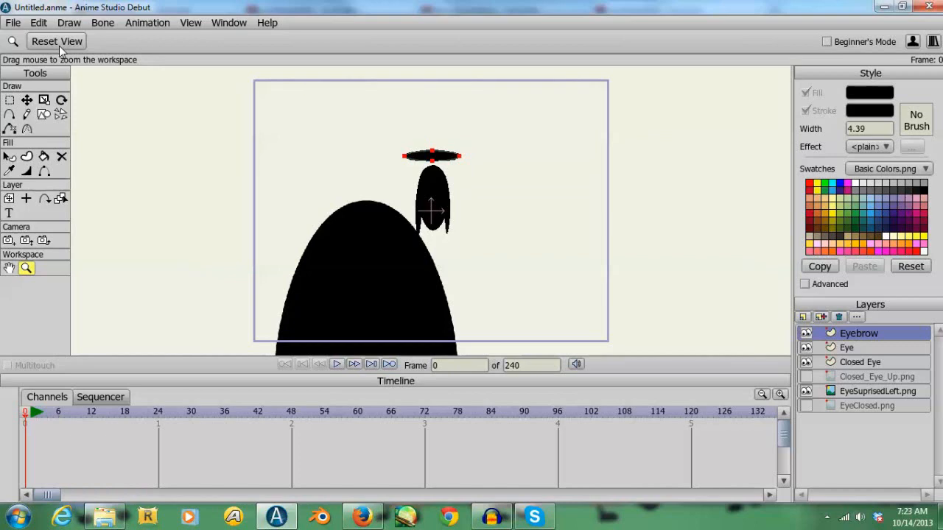
left_click(804, 317)
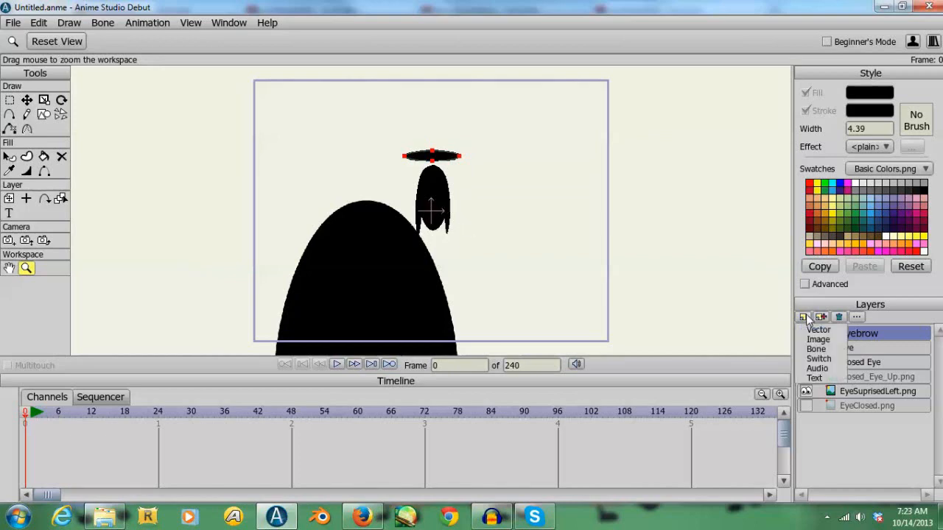
left_click(819, 330)
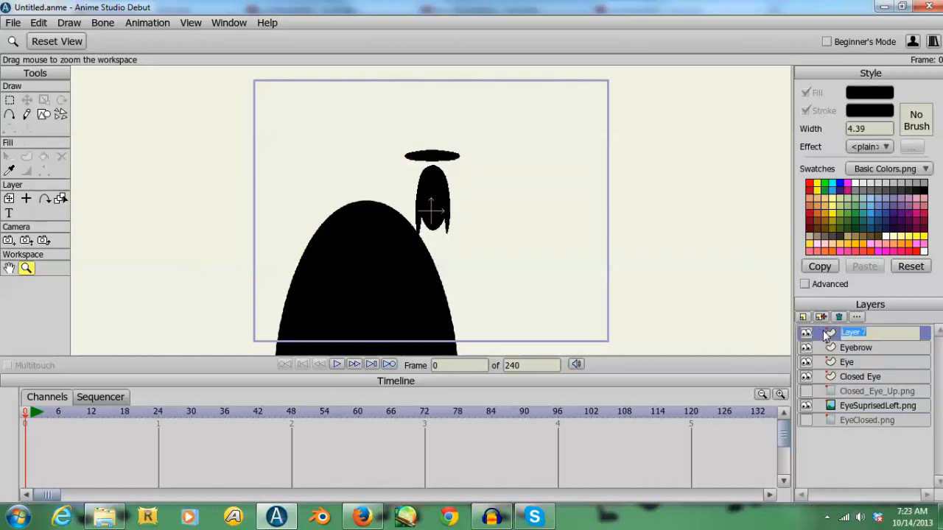
type("Closed Eye2")
key("Return")
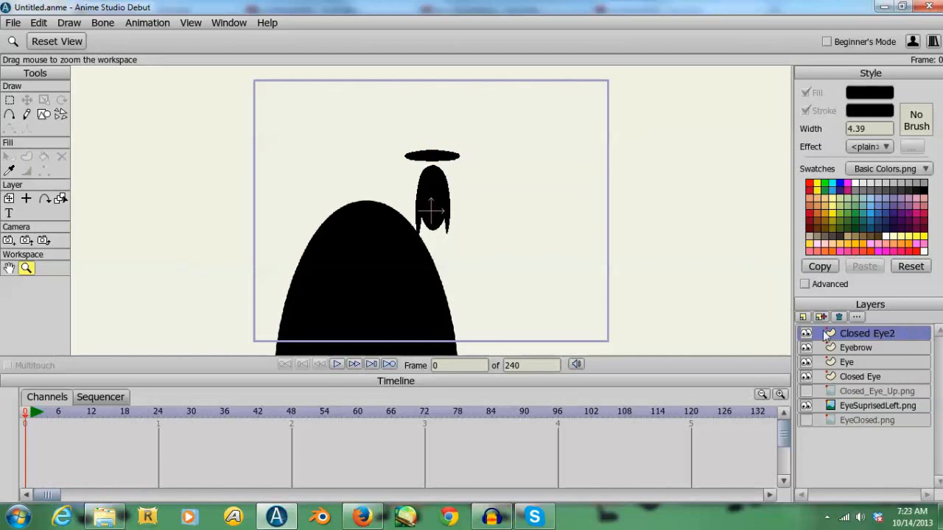
left_click(807, 406)
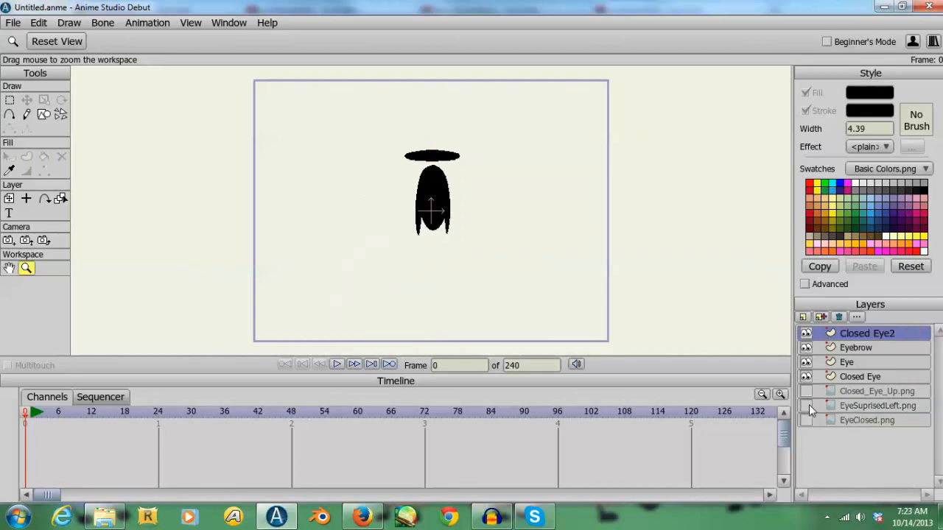
left_click(807, 420)
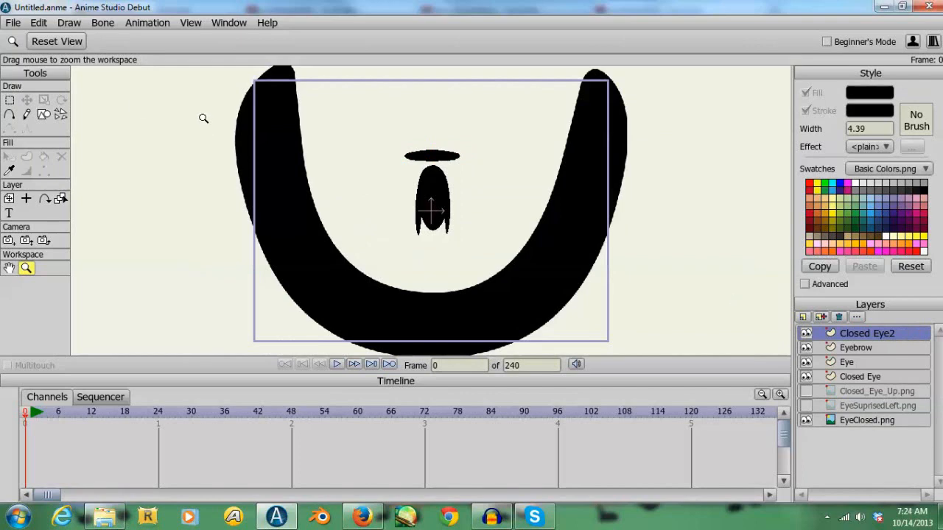
- Trace the U-shaped EyeClosed.png reference with the Add Point tool as a closed filled shape on the Closed Eye2 layer
left_click(10, 113)
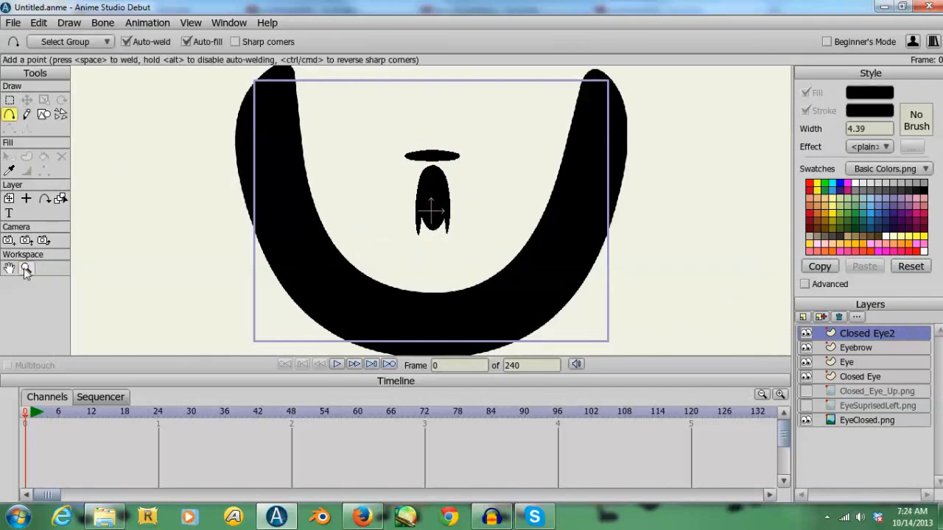
left_click(26, 269)
left_click_drag(373, 259, 273, 225)
left_click(10, 114)
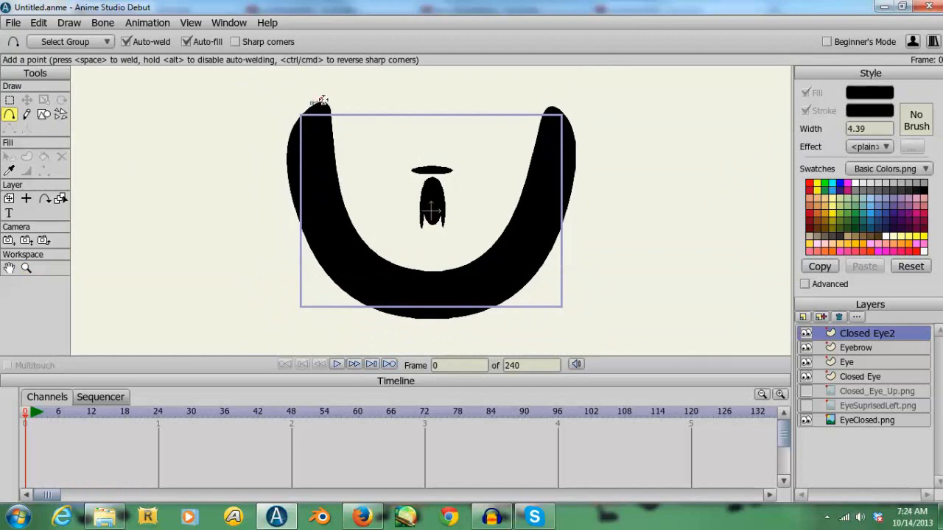
mouse_move(325, 100)
left_mouse_down()
mouse_move(350, 223)
mouse_move(410, 270)
mouse_move(483, 257)
mouse_move(526, 196)
mouse_move(544, 114)
mouse_move(555, 105)
mouse_move(567, 115)
mouse_move(571, 198)
mouse_move(512, 305)
mouse_move(399, 316)
mouse_move(337, 288)
mouse_move(280, 200)
mouse_move(293, 128)
mouse_move(313, 102)
left_mouse_up()
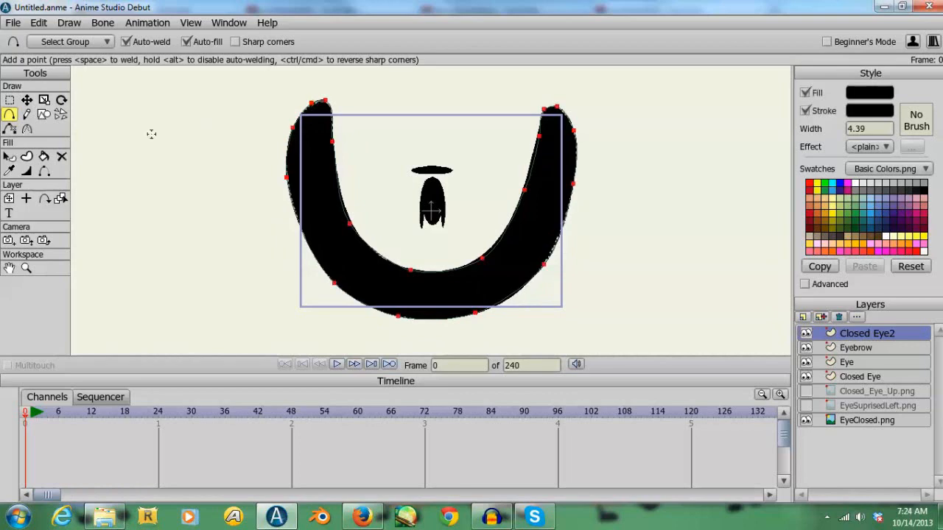
key("Return")
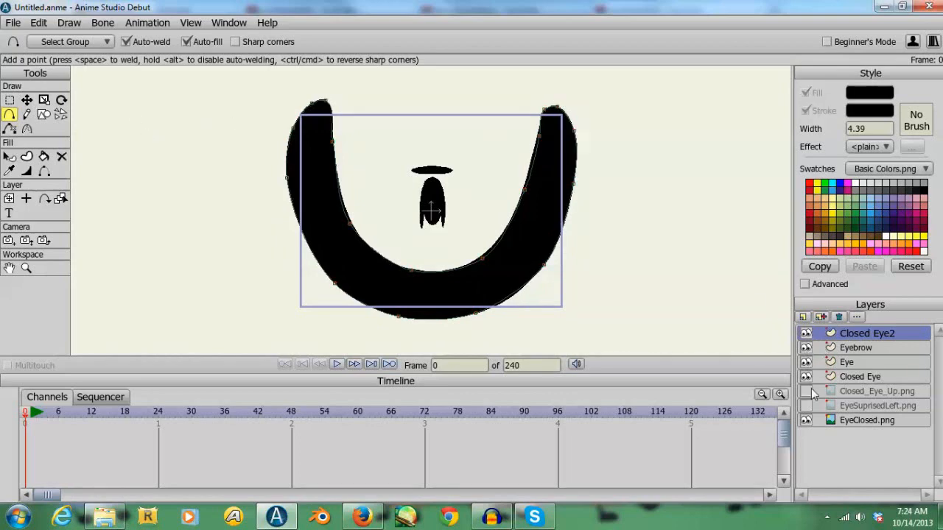
- Hide the EyeClosed.png reference and nudge the two points along the lower left inner curve of the traced U shape
left_click(806, 420)
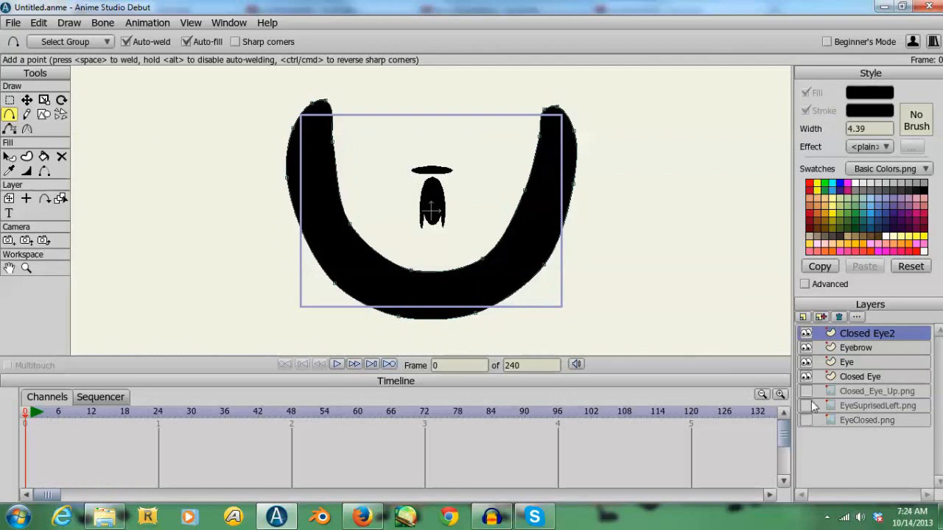
left_click(27, 99)
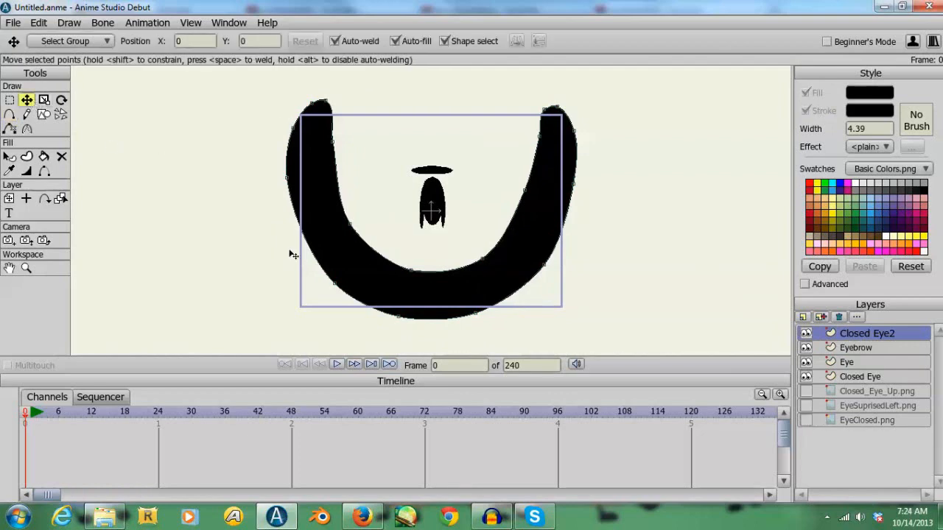
left_click(353, 221)
left_click(414, 273)
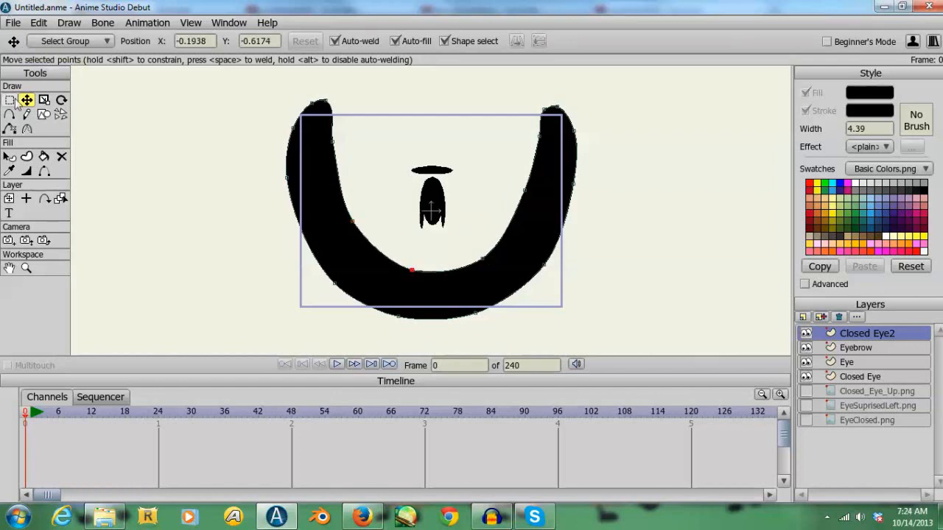
- Scale the whole U shape down to about a seventh of its size and move it slightly up over the eye
left_click(44, 100)
key("ctrl+a")
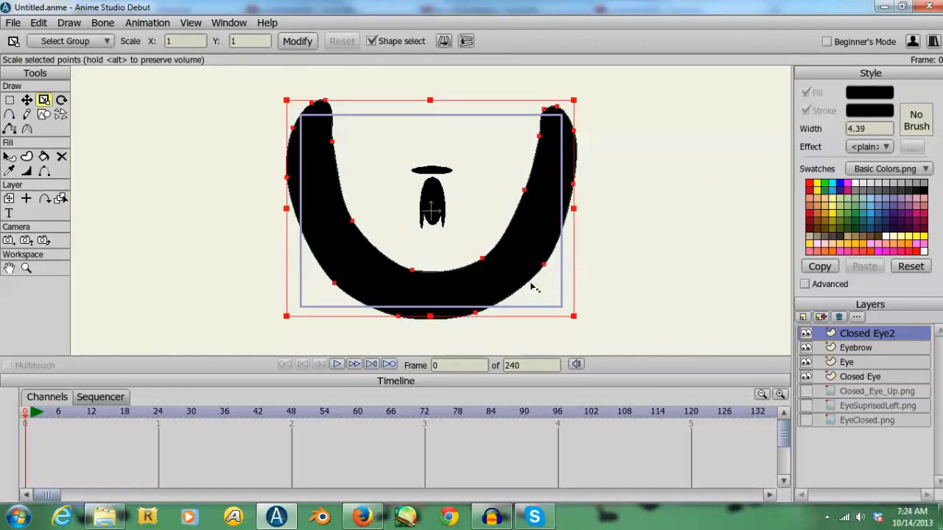
left_click_drag(577, 318, 462, 219)
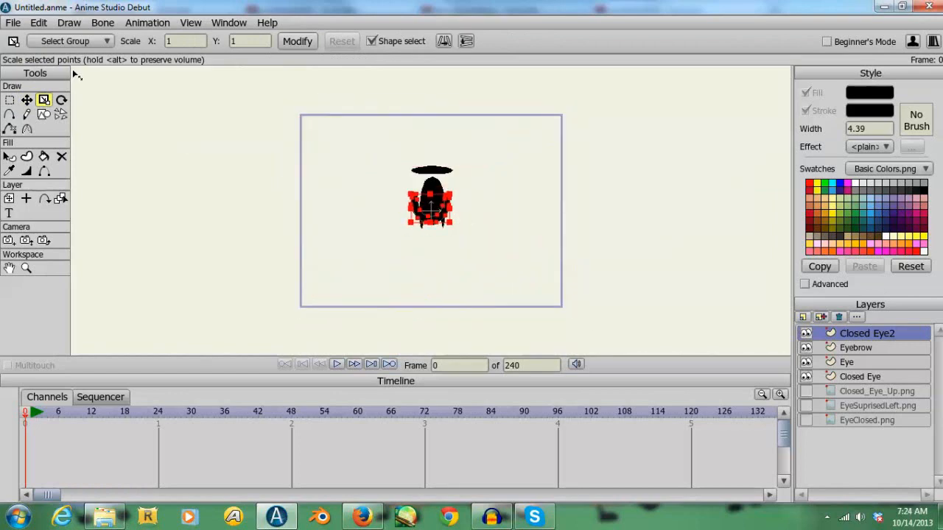
left_click(25, 100)
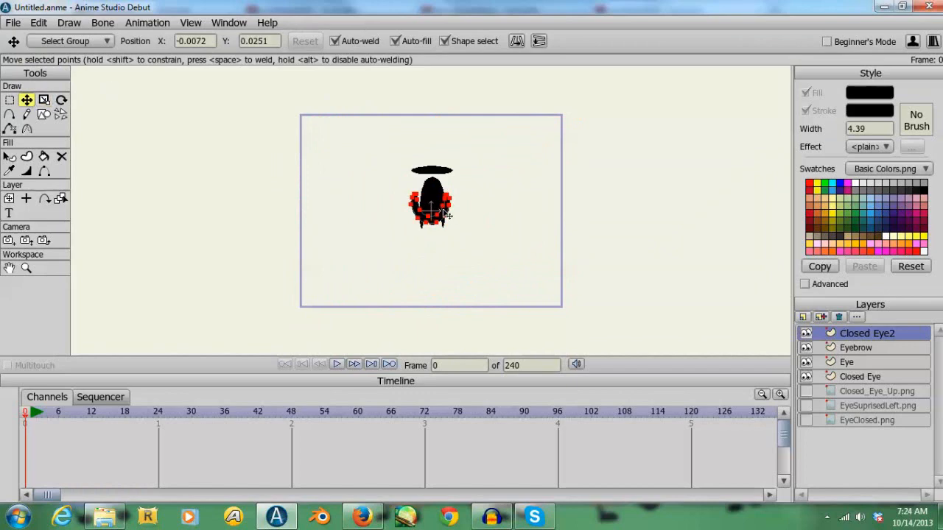
left_click_drag(446, 215, 448, 208)
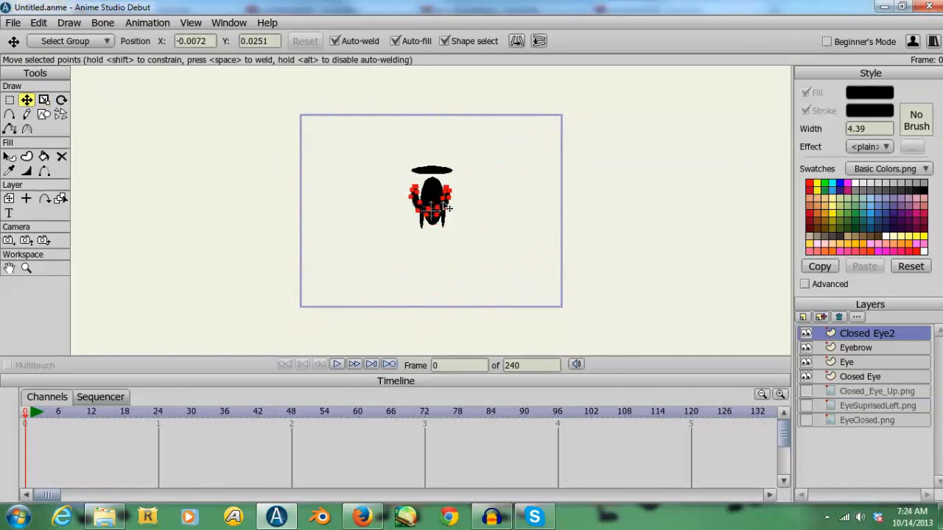
- Delete the three reference image layers Closed_Eye_Up.png, EyeSuprisedLeft.png and EyeClosed.png
left_click(809, 391)
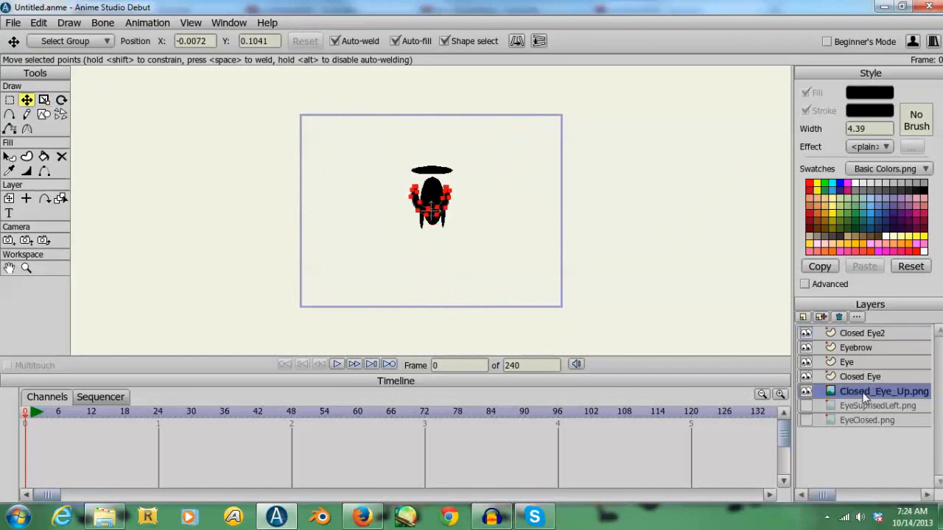
left_click(838, 317)
left_click(838, 317)
left_click(838, 316)
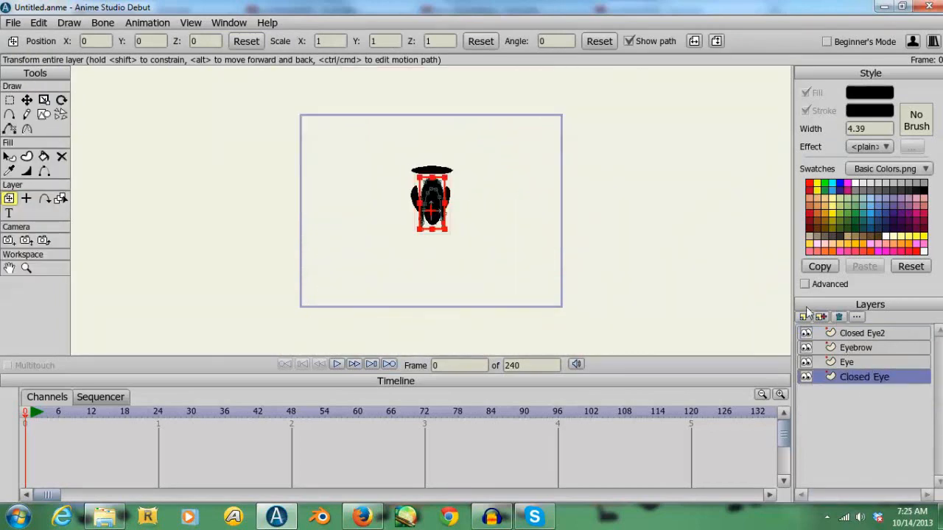
- Add a bone layer named Eye and place it above all the other layers
left_click(818, 317)
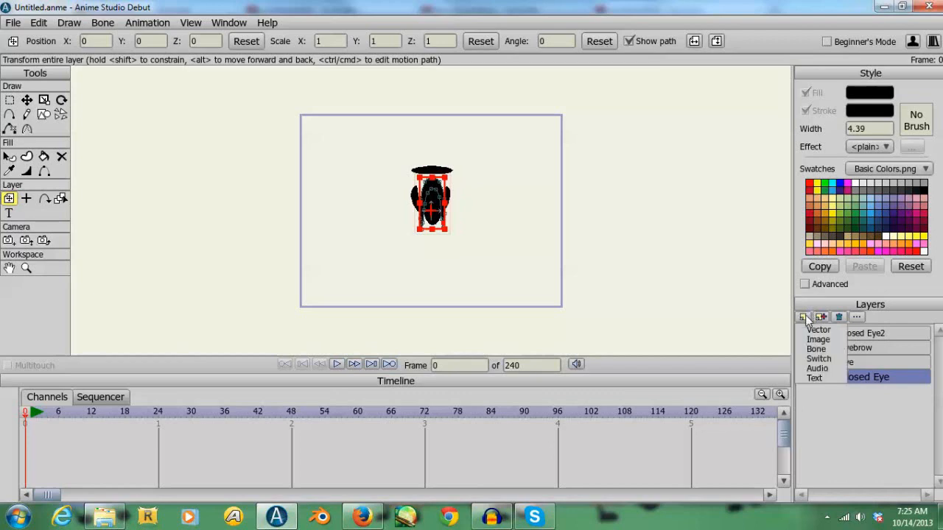
left_click(830, 352)
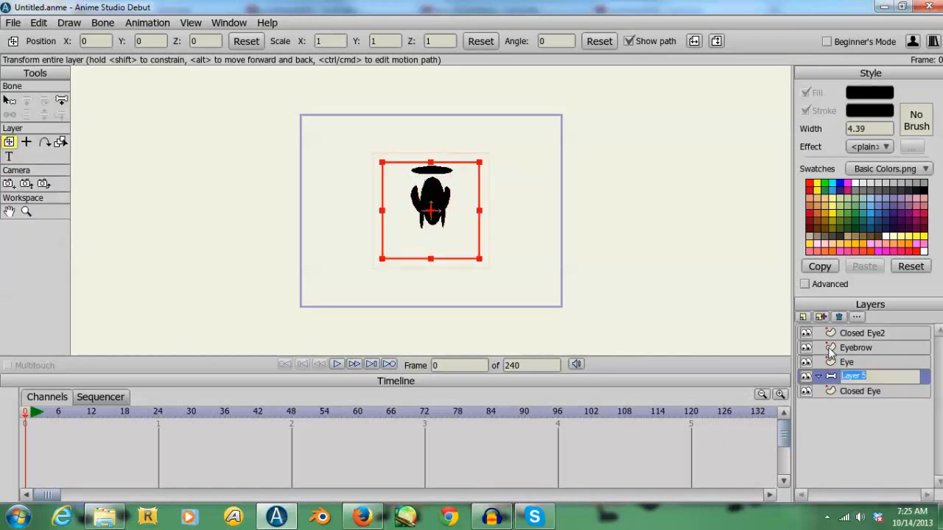
type("Eye")
key("Return")
left_click_drag(872, 382, 853, 321)
- Nest the Closed Eye2, Eyebrow, Eye and Closed Eye vector layers together inside the Eye bone layer
left_click(855, 347)
left_click(857, 380, "shift")
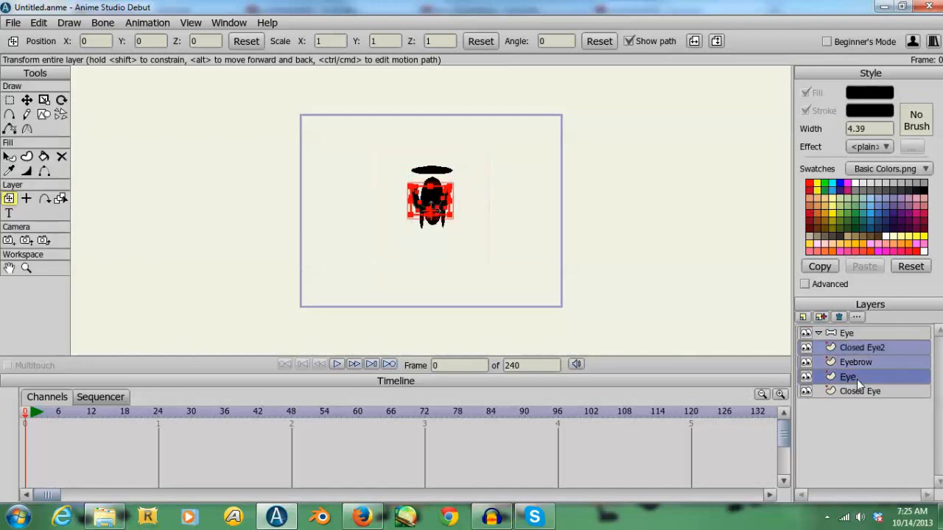
left_click(861, 391, "shift")
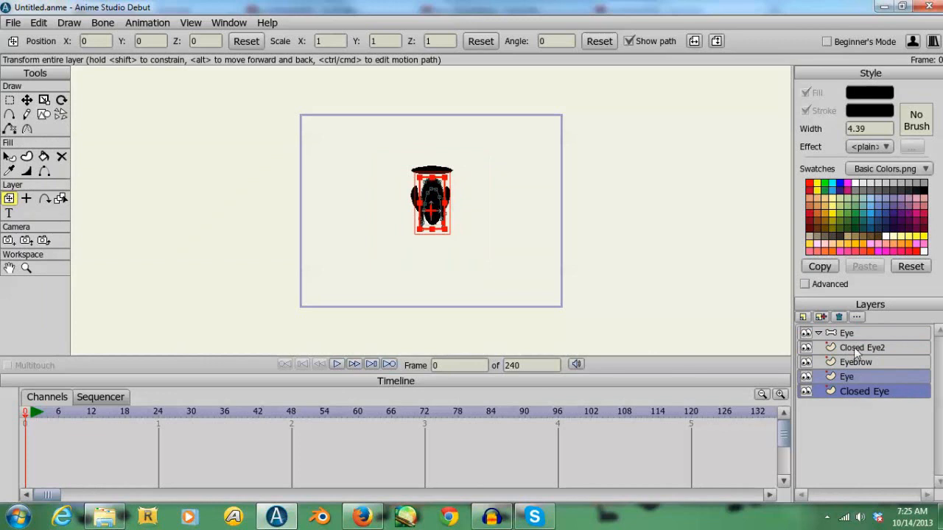
left_click(864, 378, "ctrl")
left_click(859, 348, "shift")
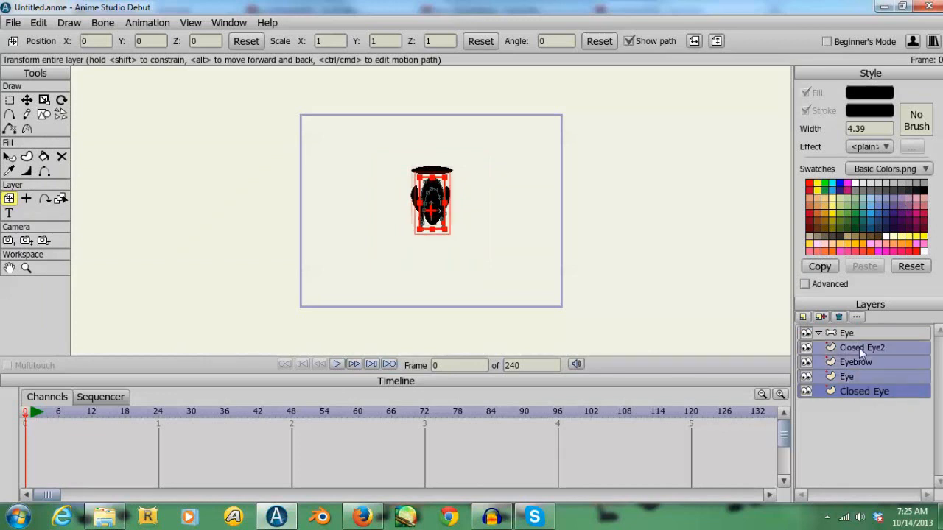
left_click_drag(859, 347, 834, 336)
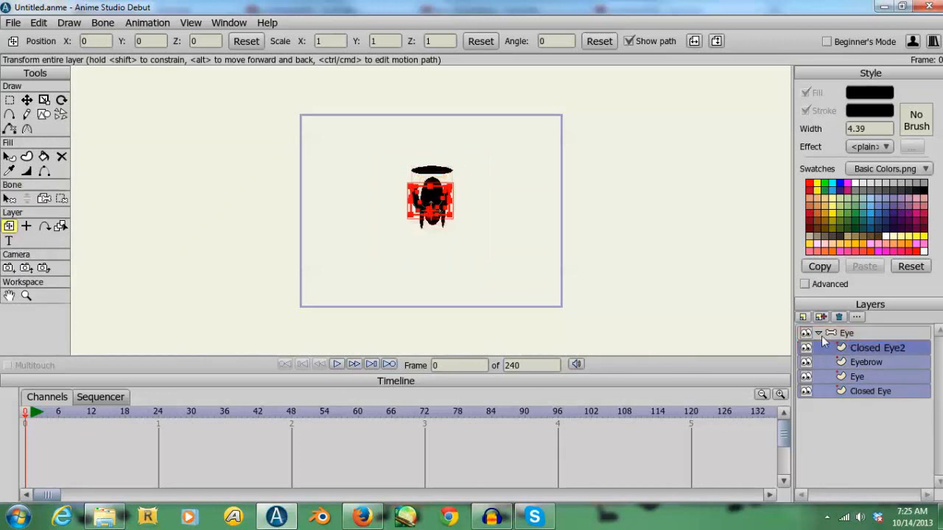
- Scale the Eye bone layer to about 1.89 and move it to about X 0.036, Y -0.115
left_click(819, 333)
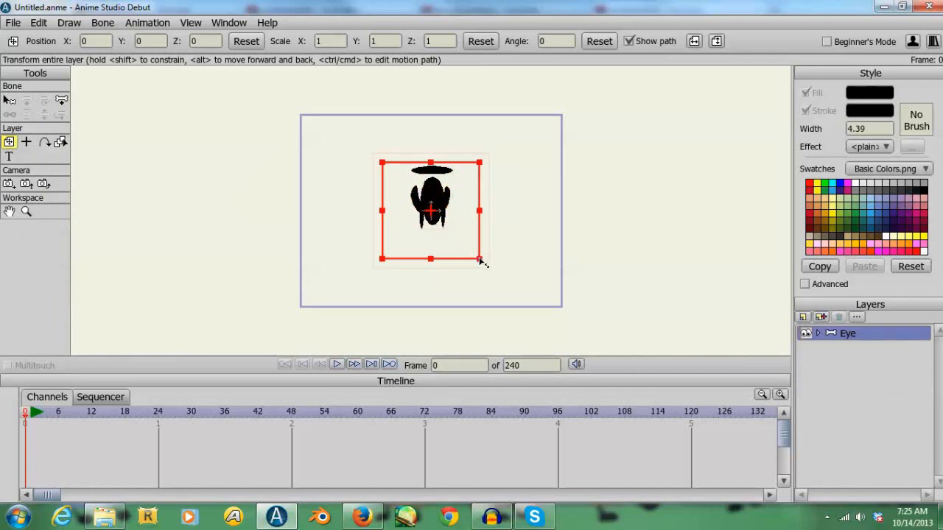
left_click_drag(480, 259, 540, 293)
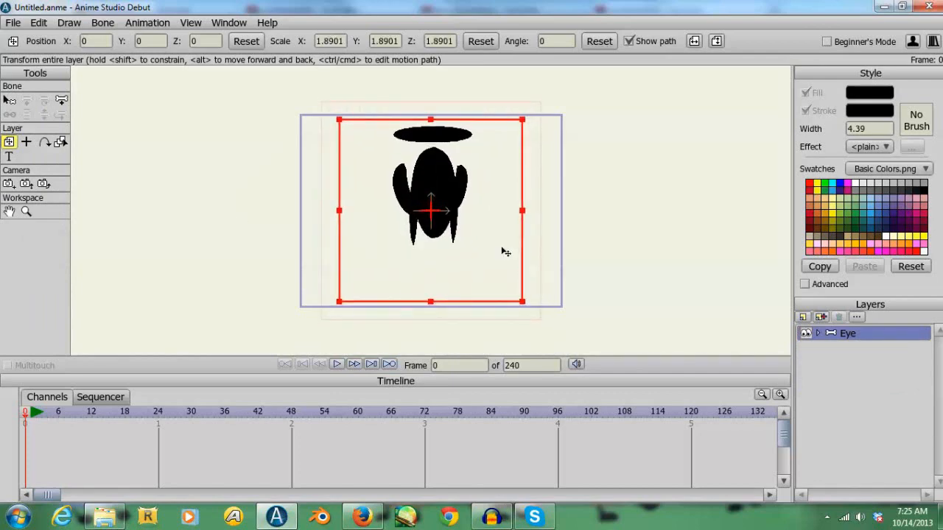
left_click_drag(505, 253, 509, 264)
- Turn off the Visible compositing setting for the Closed Eye2 and Closed Eye layers
left_click(819, 333)
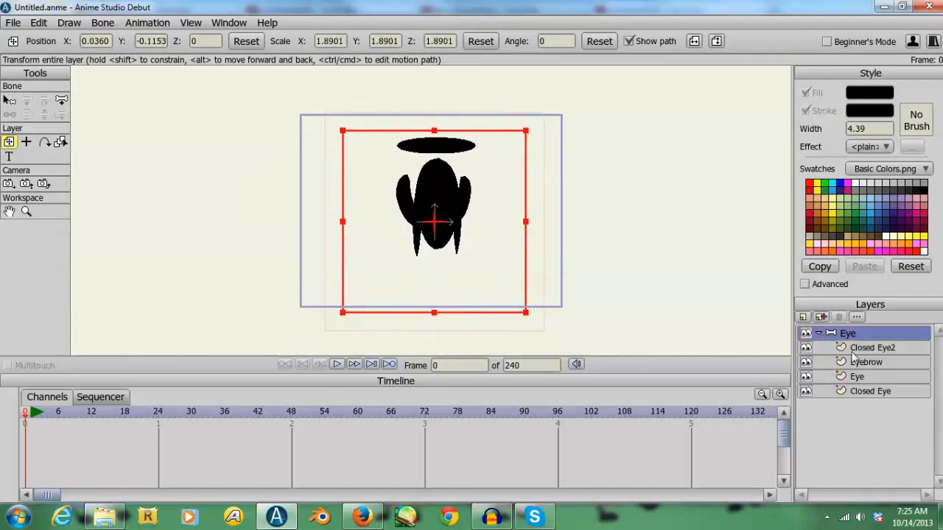
left_click(867, 359)
left_click(866, 353)
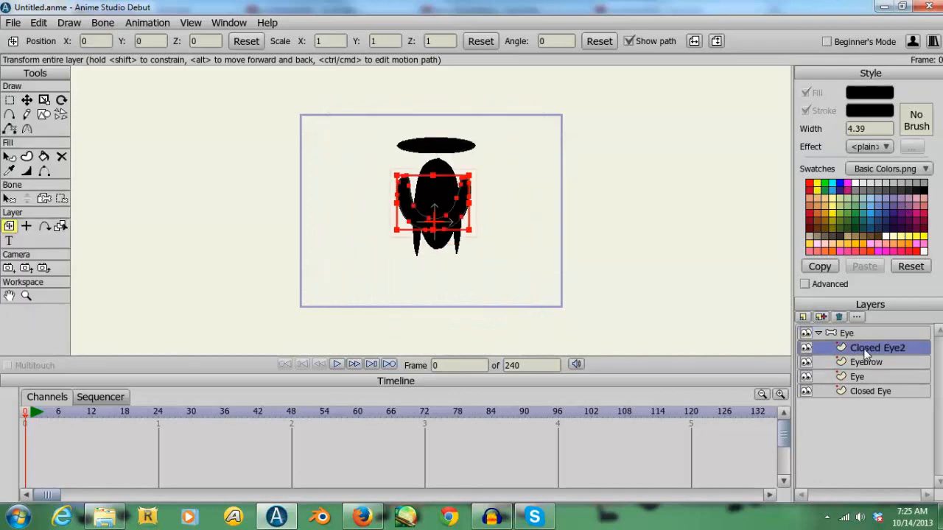
double_click(866, 351)
left_click(367, 179)
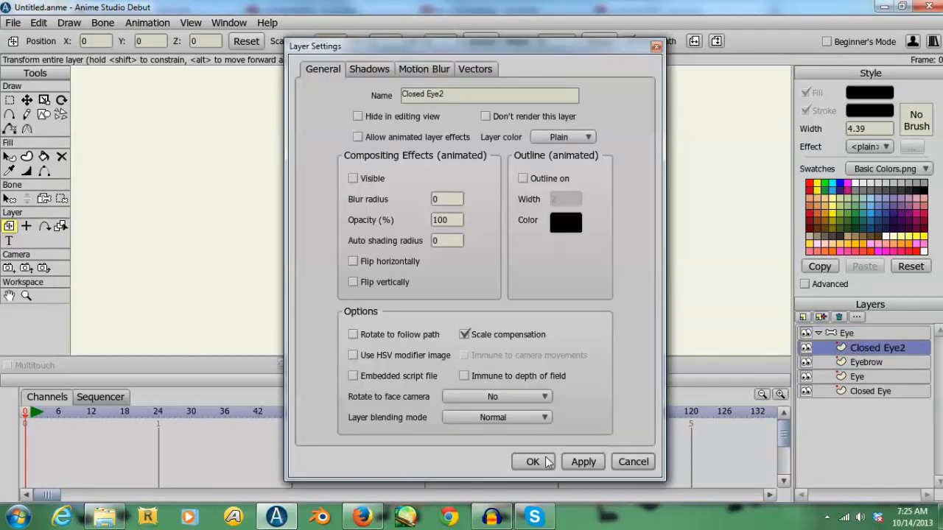
left_click(532, 462)
double_click(882, 393)
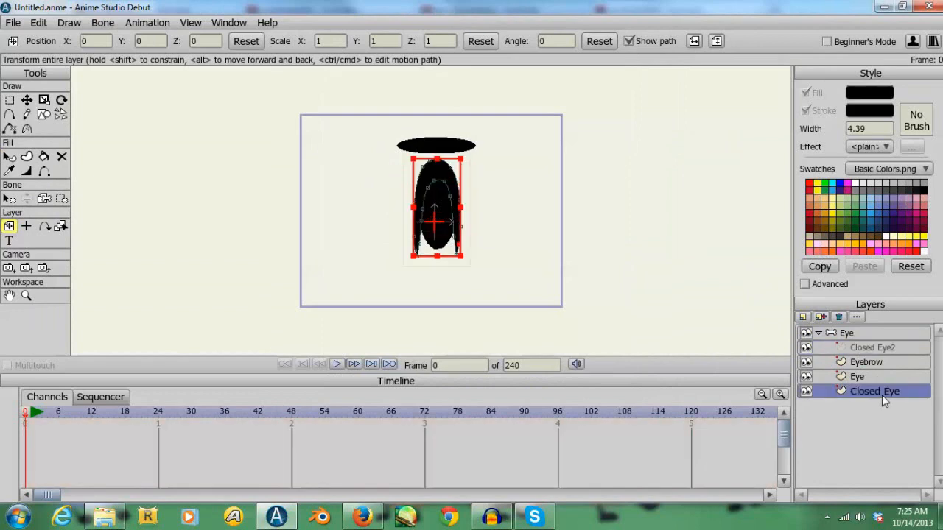
left_click(363, 182)
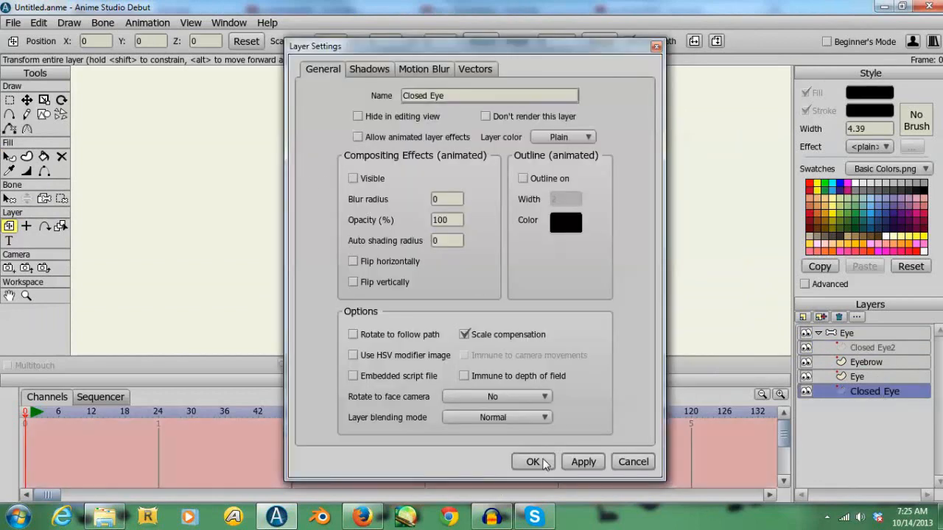
left_click(542, 462)
- Select the Eyebrow layer and pick the oval's outline points one by one at frame 0
left_click(874, 365)
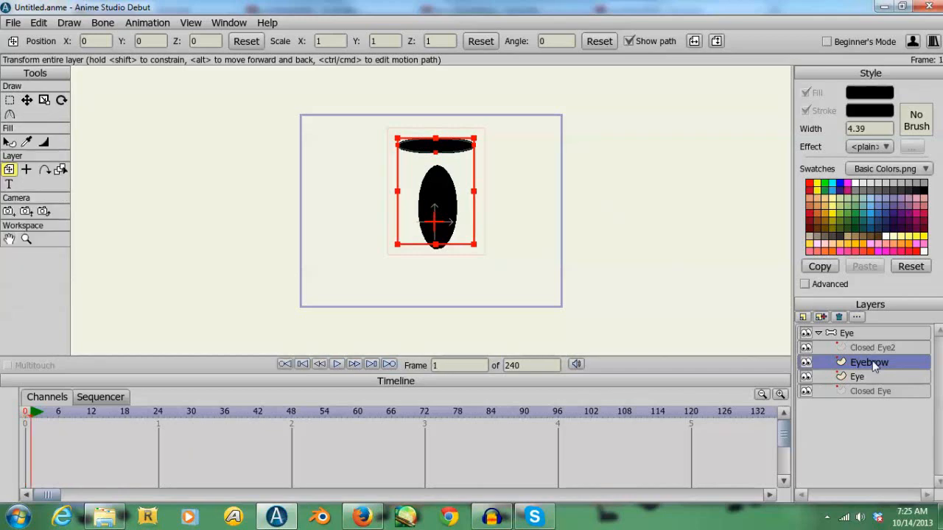
key("Left")
key("Right")
key("Left")
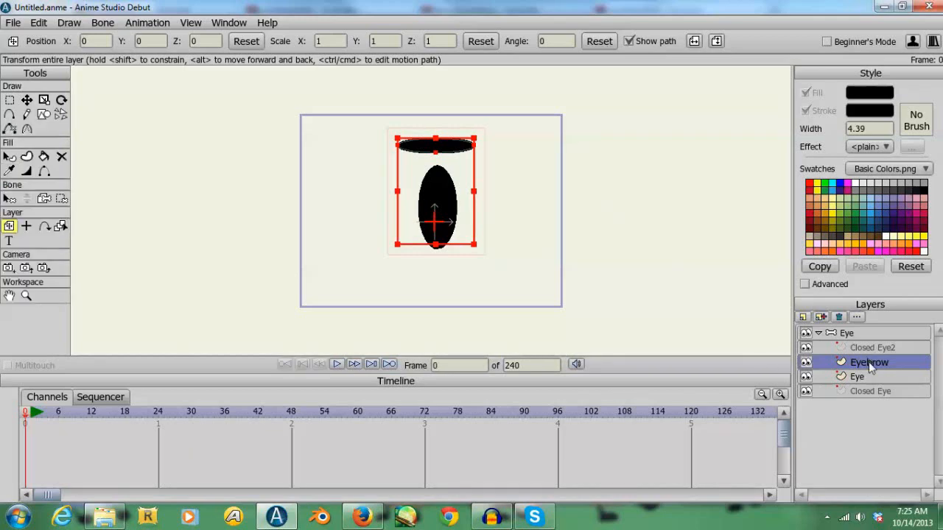
left_click(27, 100)
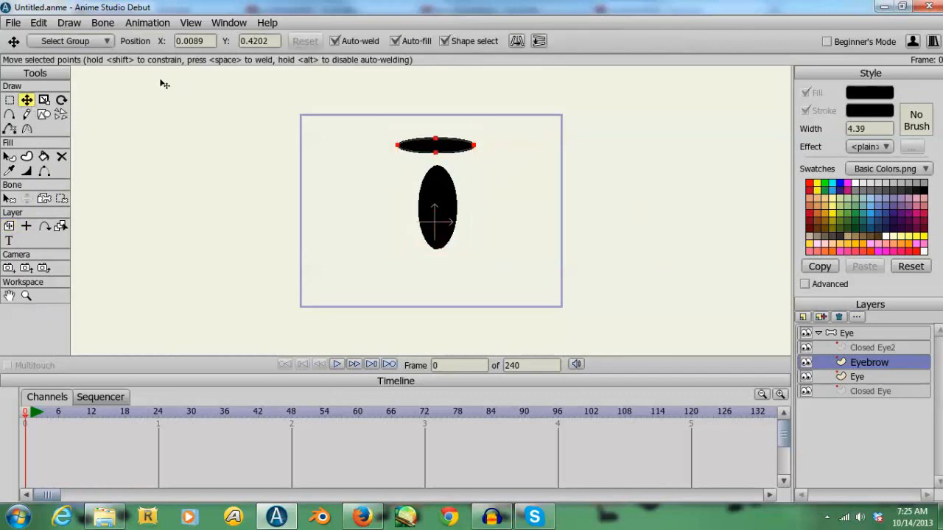
left_click(437, 139)
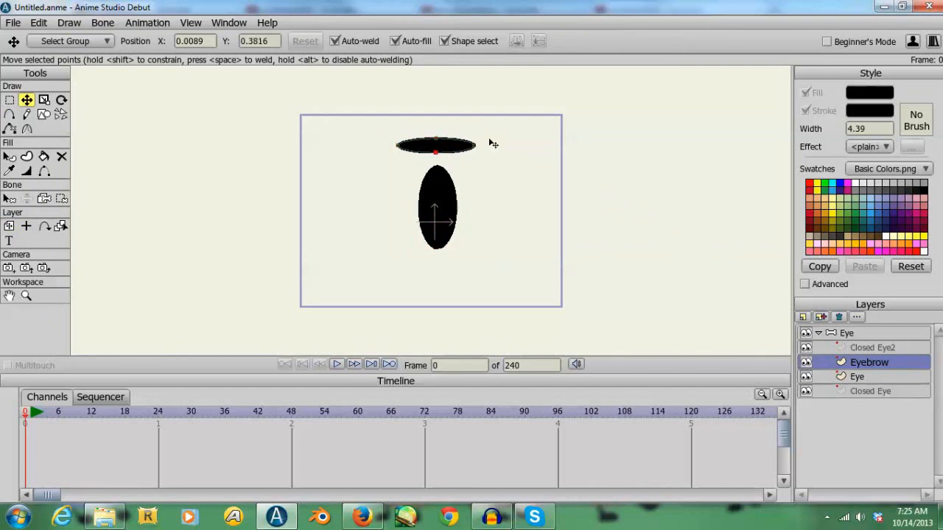
left_click(475, 146)
left_click(398, 147)
- Arch the eyebrow at frame 18 by raising its upper and lower middle points, and go back to frame 0
left_click_drag(285, 375, 286, 345)
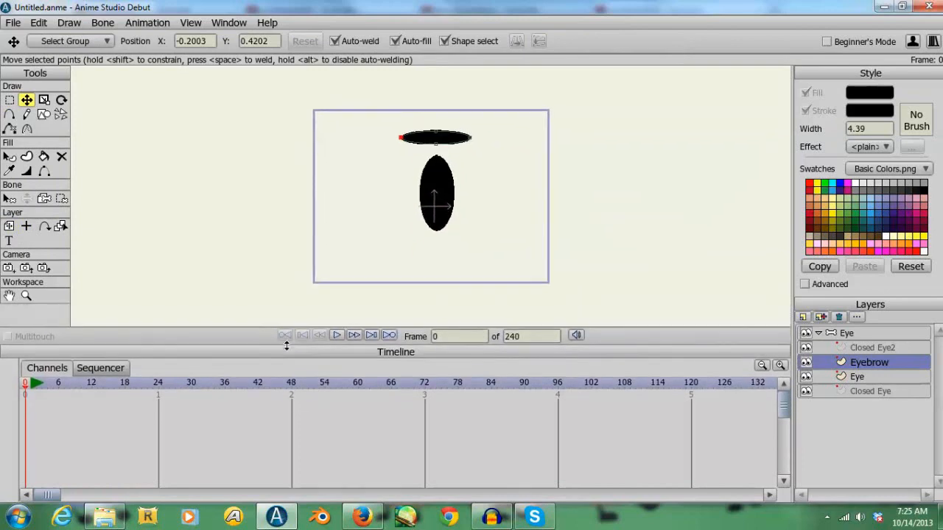
key("Right")
key("Right")
key("Right")
key("Right")
key("Right")
key("Right")
key("Right")
key("Right")
key("Right")
key("Right")
key("Right")
key("Right")
key("Right")
key("Right")
key("Right")
key("Right")
key("Right")
key("Right")
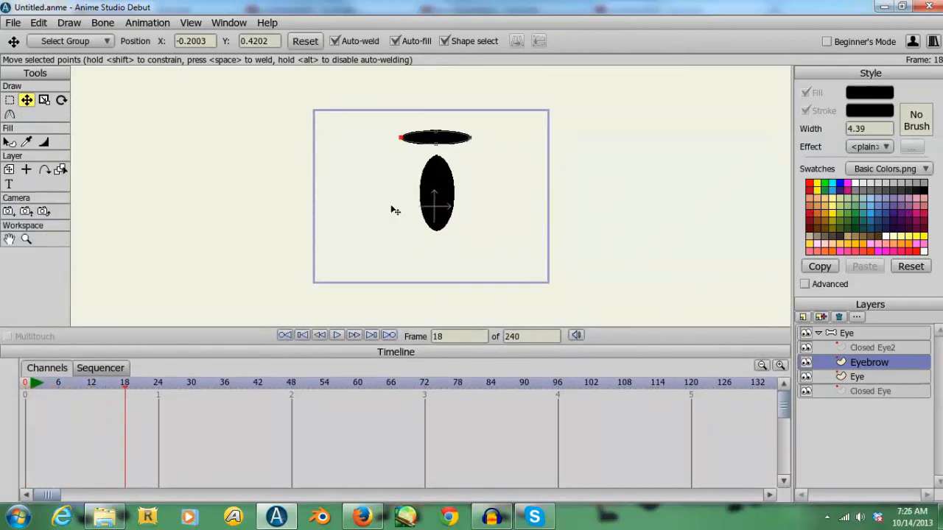
left_click_drag(436, 134, 438, 130)
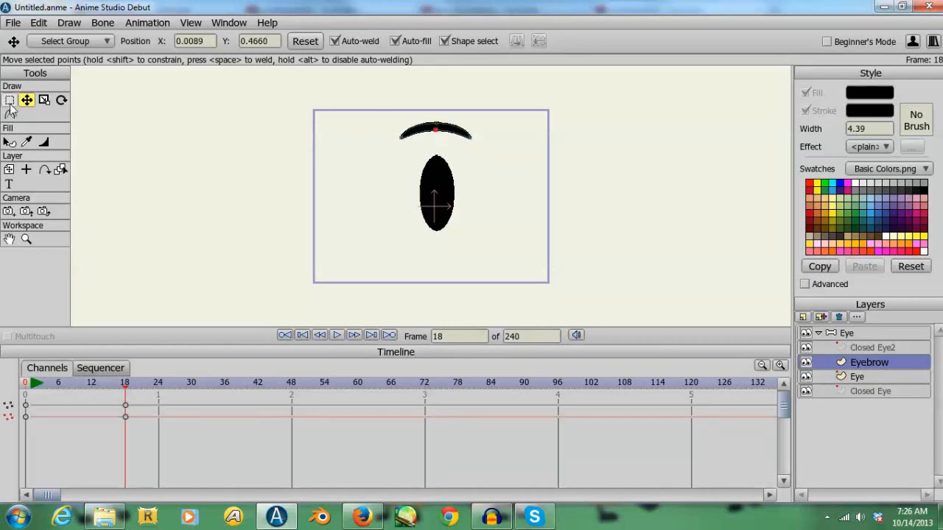
left_click(9, 169)
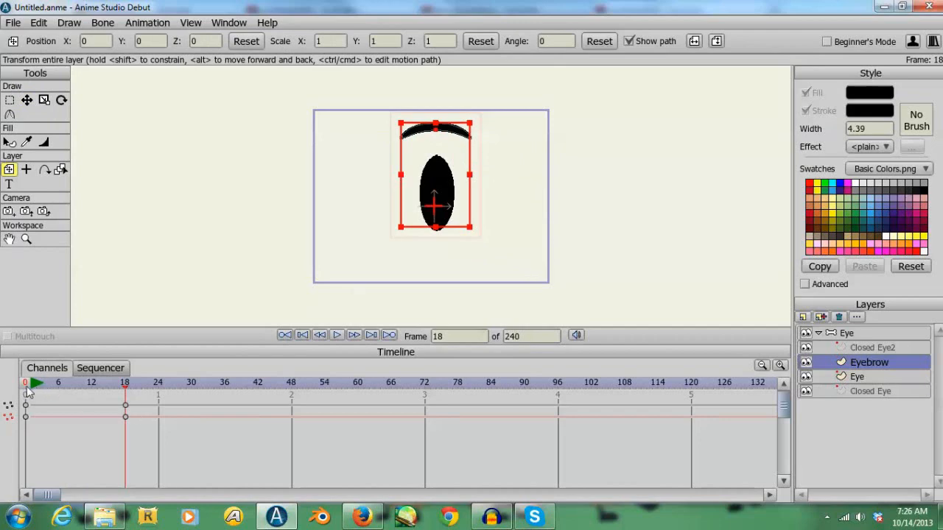
left_click_drag(29, 387, 2, 379)
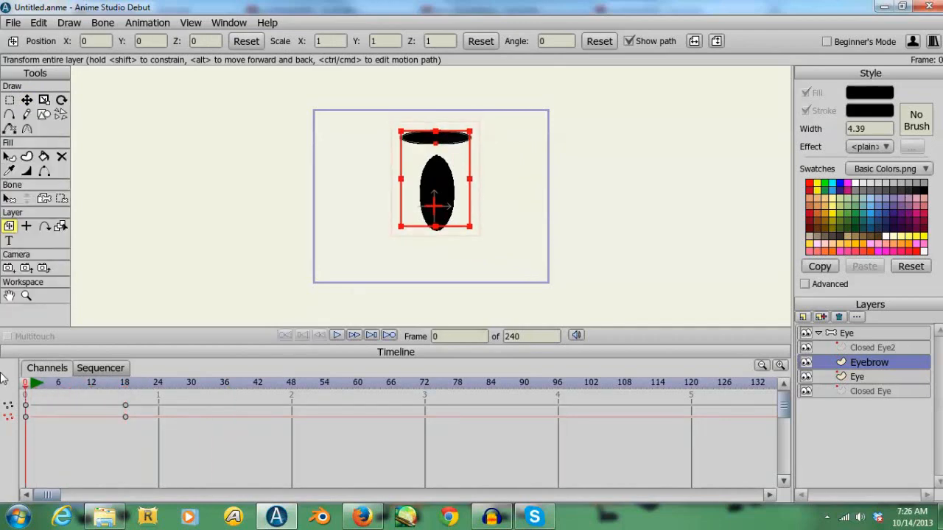
- Key the Eye layer at frame 7, shift it right to about X 0.08 at frame 17, and play back from the start
key("Right")
key("Right")
key("Right")
key("Right")
key("Right")
key("Right")
key("Right")
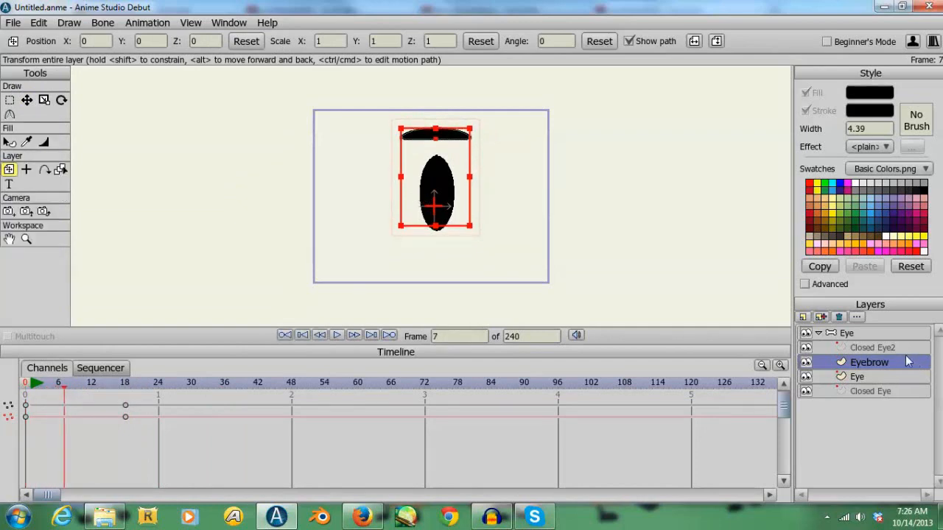
left_click(871, 375)
left_click(451, 209)
key("Right")
key("Right")
key("Right")
key("Right")
key("Right")
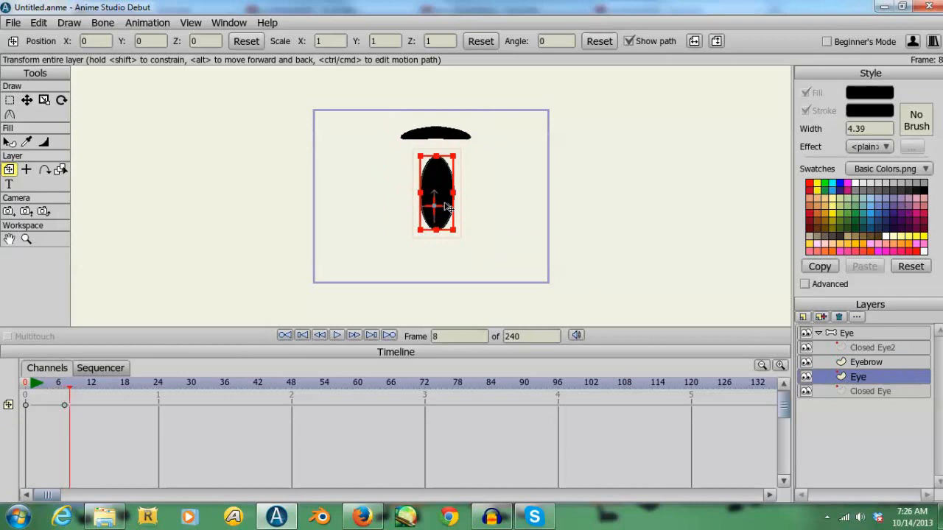
key("Right")
key("Right")
key("Right")
key("Right")
key("Right")
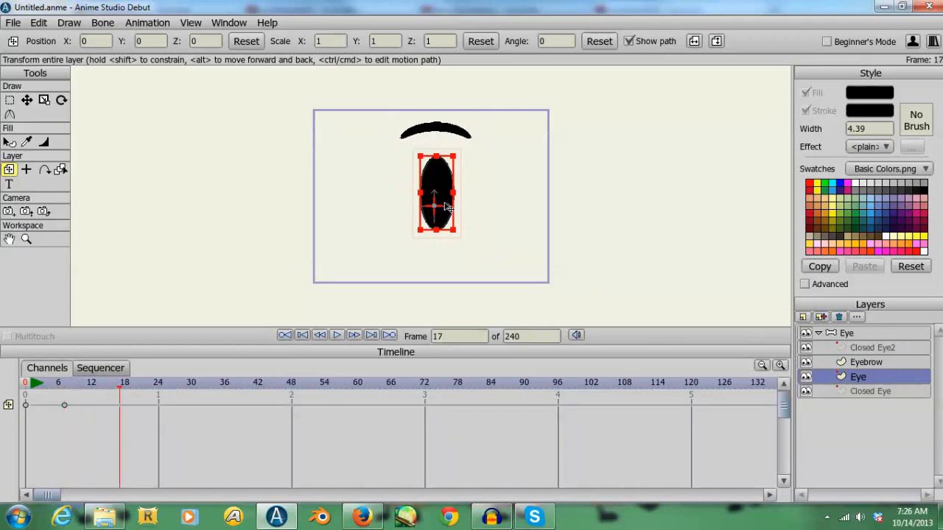
left_click_drag(446, 208, 459, 208)
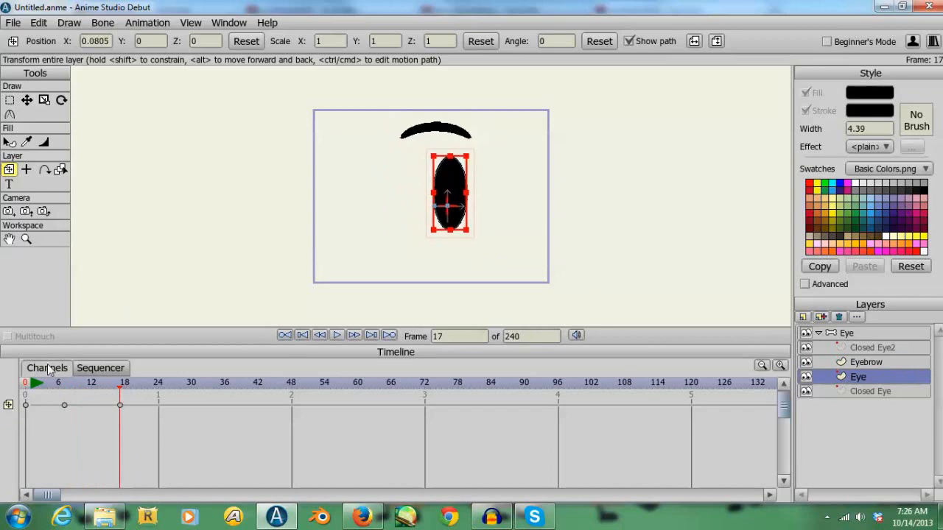
left_click(30, 383)
left_click(337, 336)
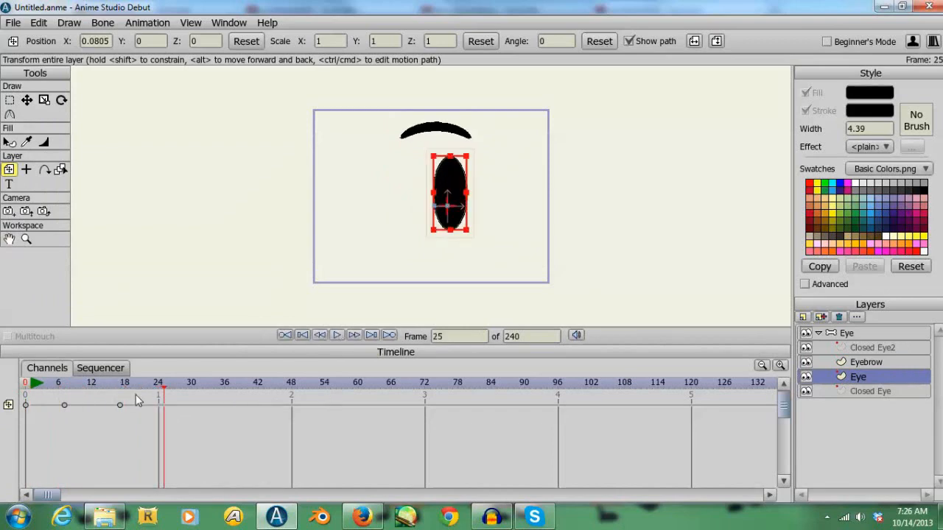
- Delete all keyframes of the Eye layer and the Eyebrow layer, and return to frame 0
left_click_drag(135, 395, 13, 419)
key("Delete")
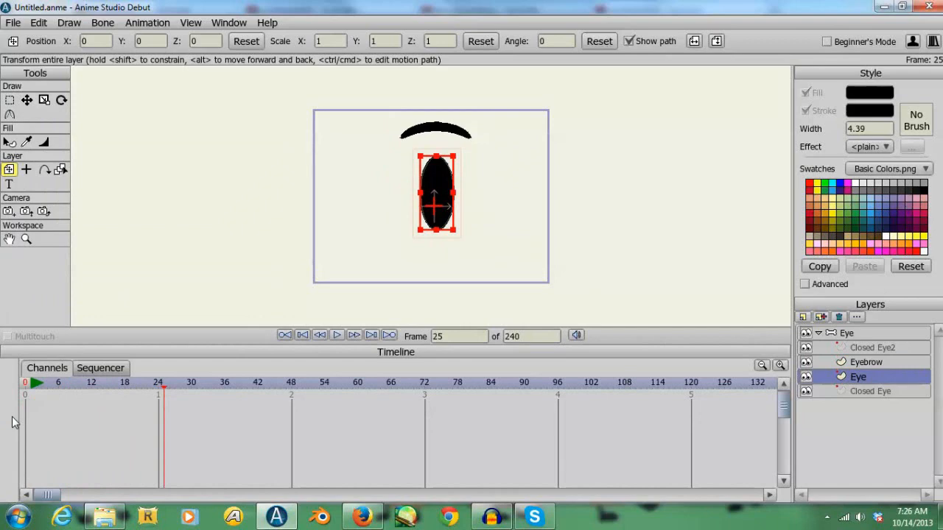
left_click(873, 358)
left_click_drag(141, 395, 24, 426)
key("Delete")
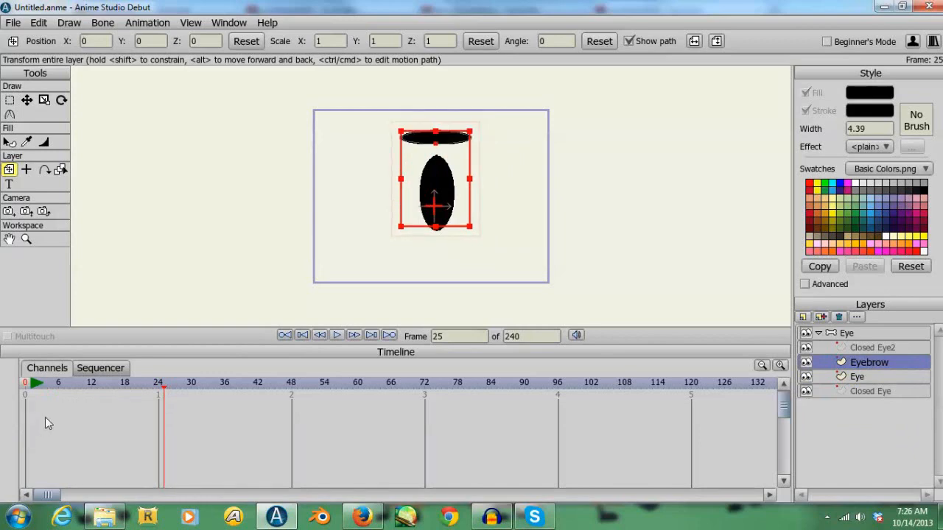
left_click(27, 402)
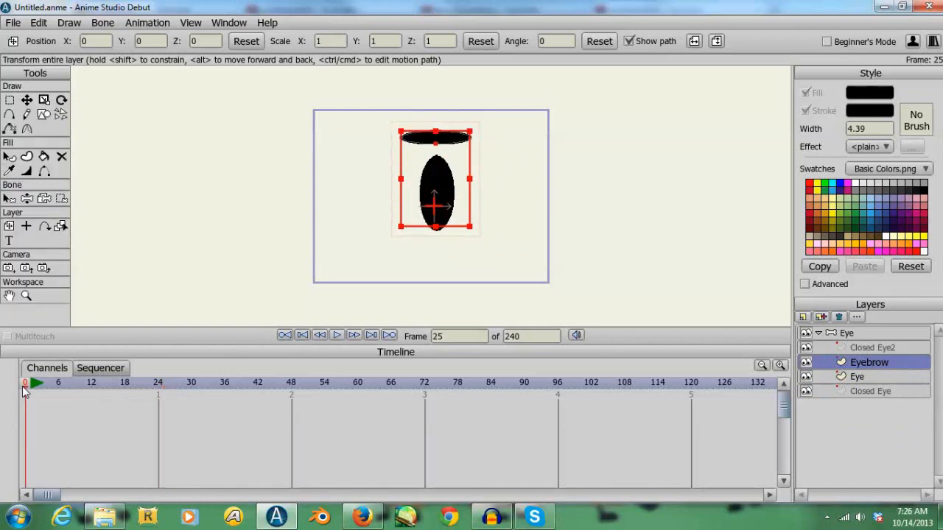
- Collapse the Eye bone group and save the project as Eye in the Object Show Assets folder
left_click(820, 335)
left_click(820, 334)
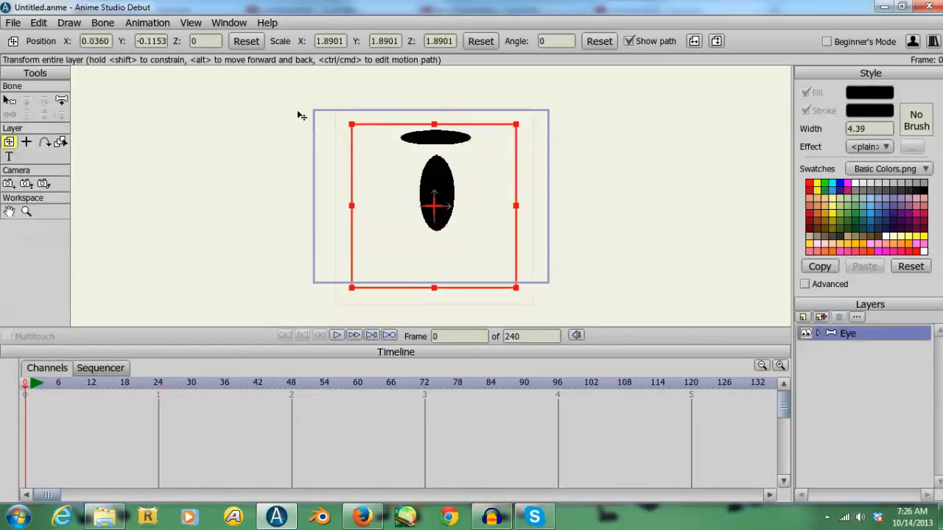
left_click(14, 23)
mouse_move(58, 63)
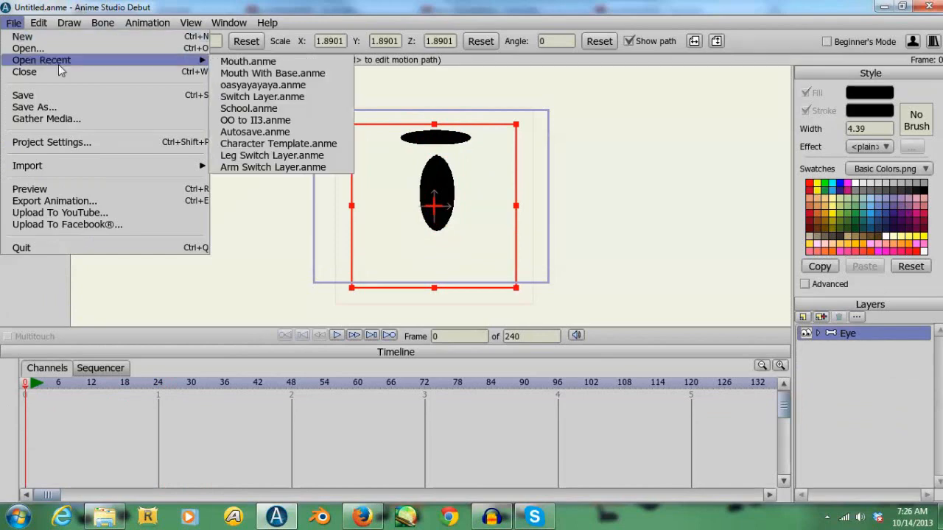
left_click(69, 111)
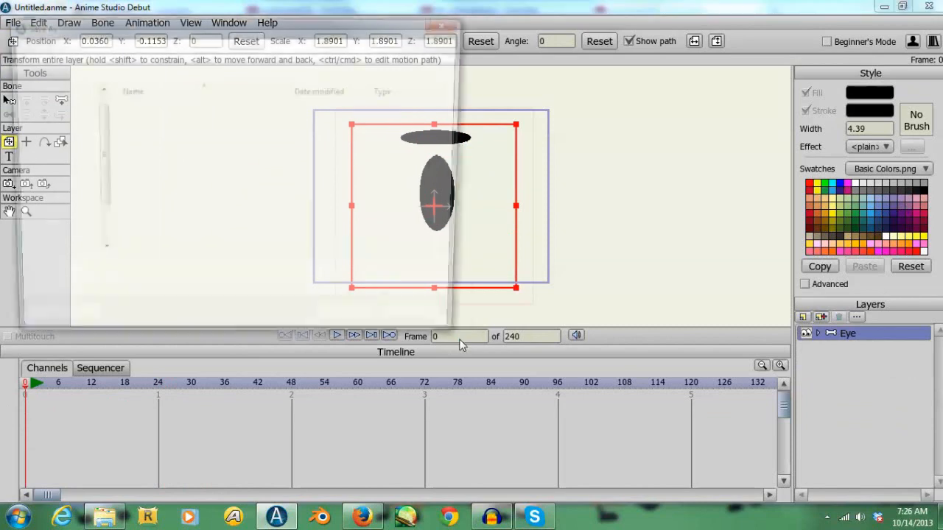
type("Eye")
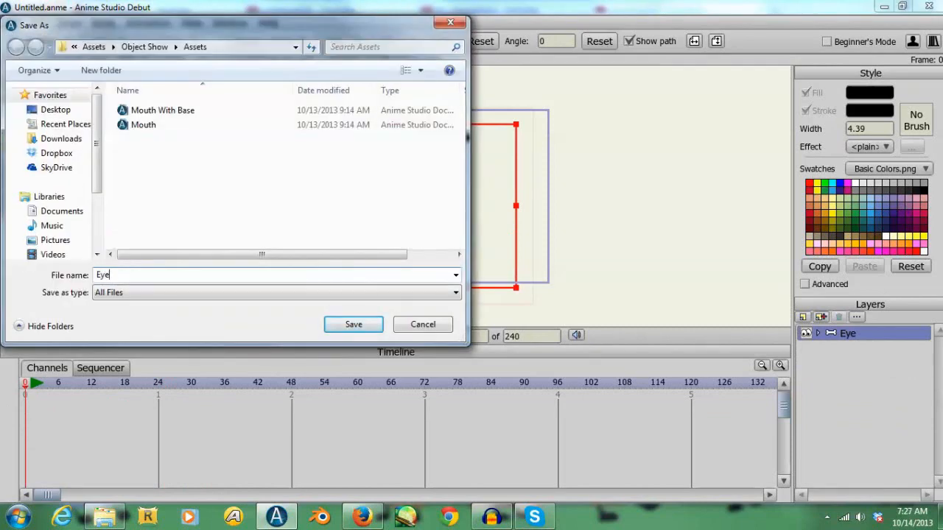
key("Return")
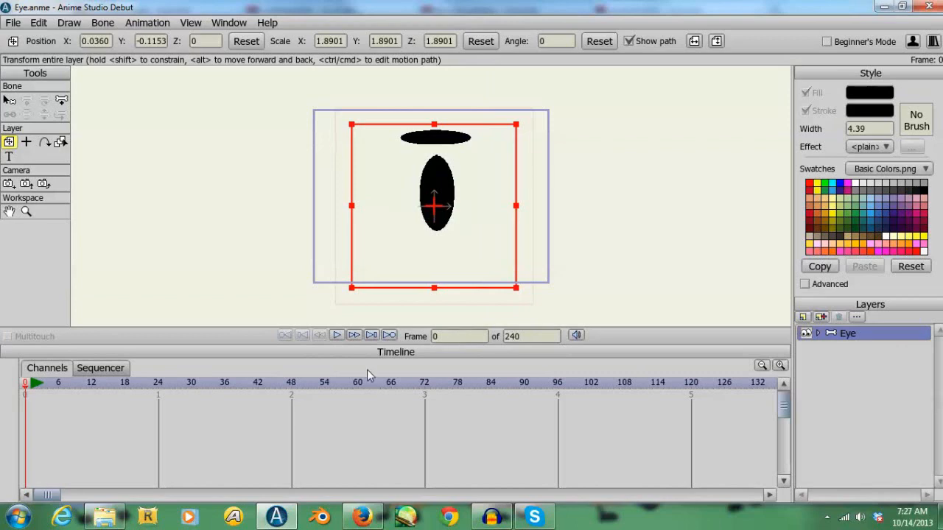
- Start a new document and draw two parallel vertical lines with sharp corners using Add Point to form a limb's sides
left_click(15, 22)
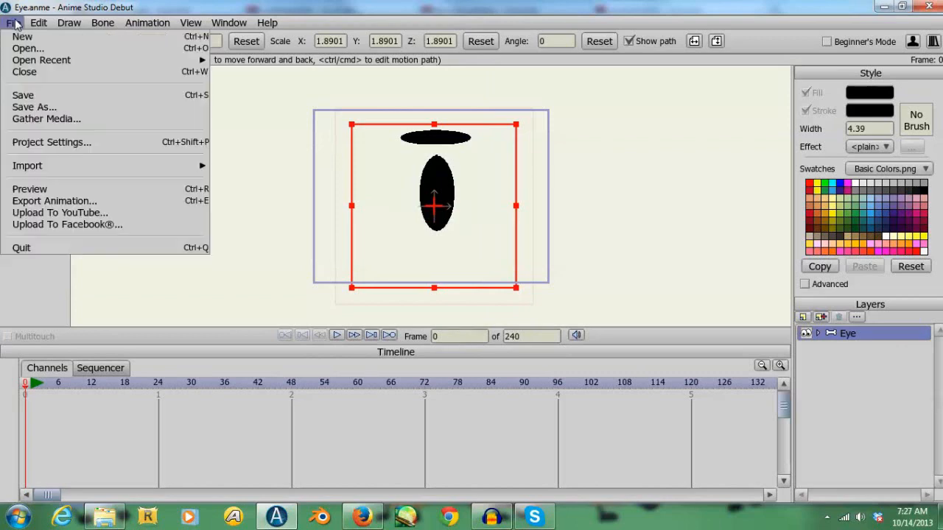
key("Escape")
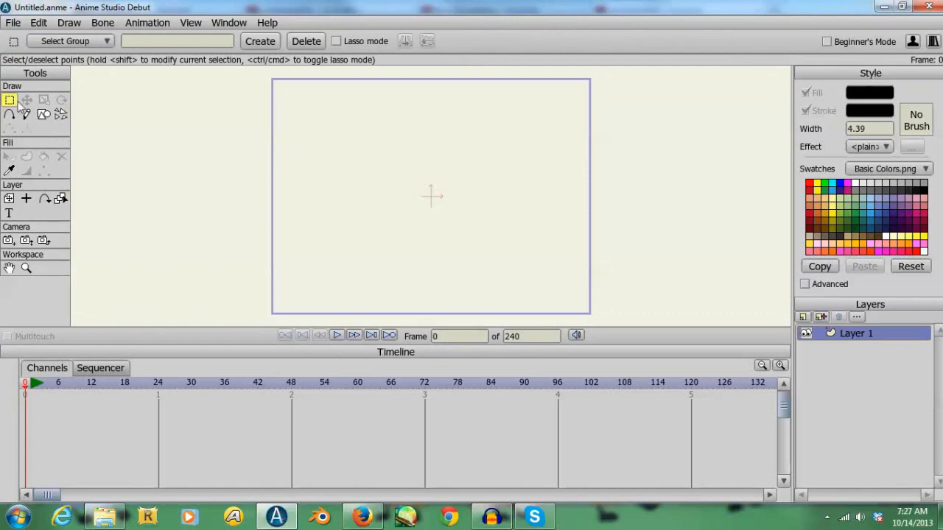
left_click(10, 114)
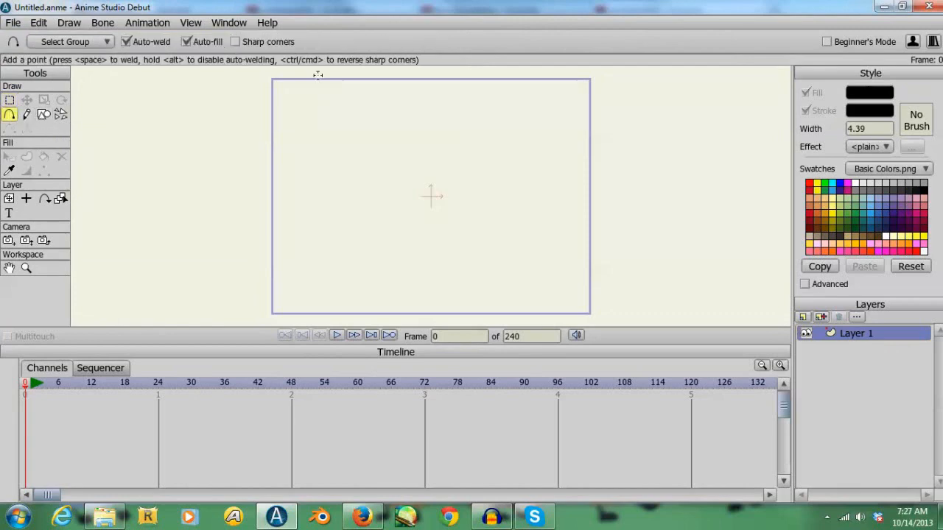
left_click(243, 42)
left_click_drag(406, 116, 404, 253)
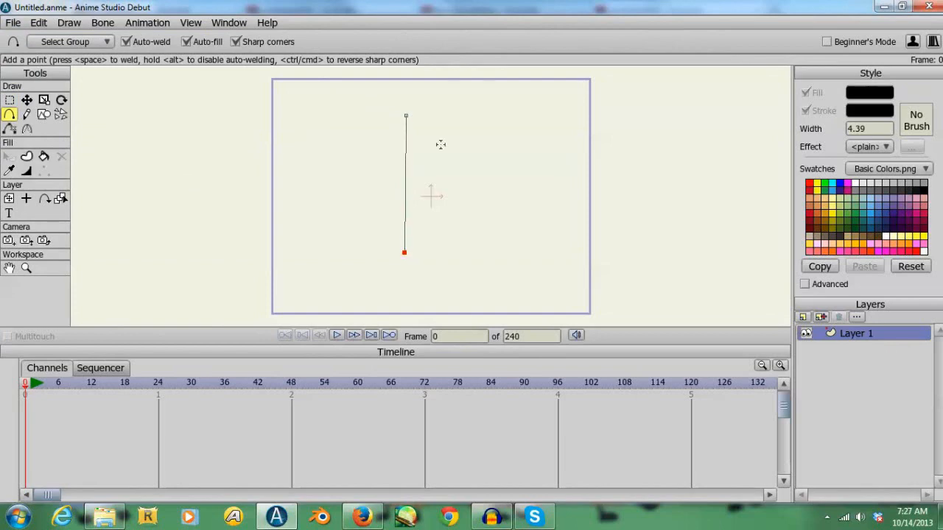
left_click_drag(433, 115, 434, 252)
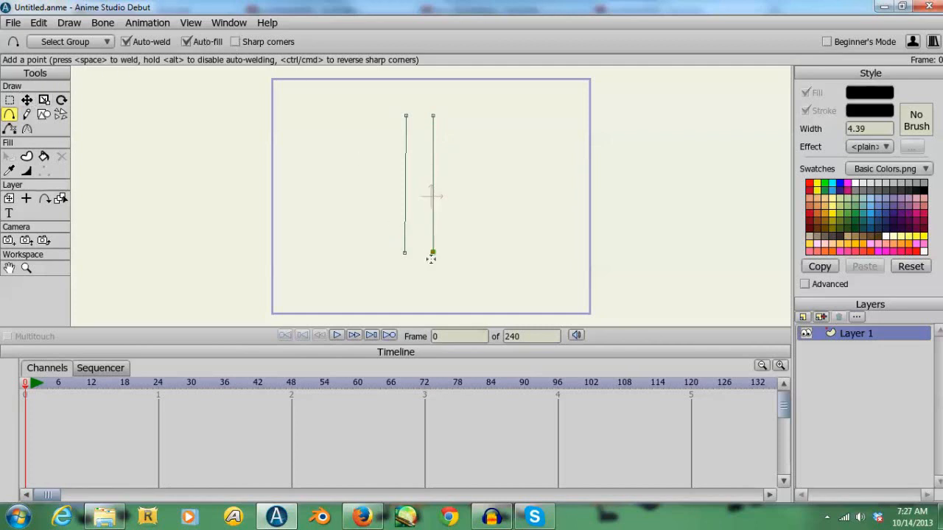
- Draw a rounded outline joining the lower ends of the two lines, and close the upper ends to make a filled limb shape
left_click_drag(406, 251, 366, 304)
left_click_drag(471, 293, 497, 212)
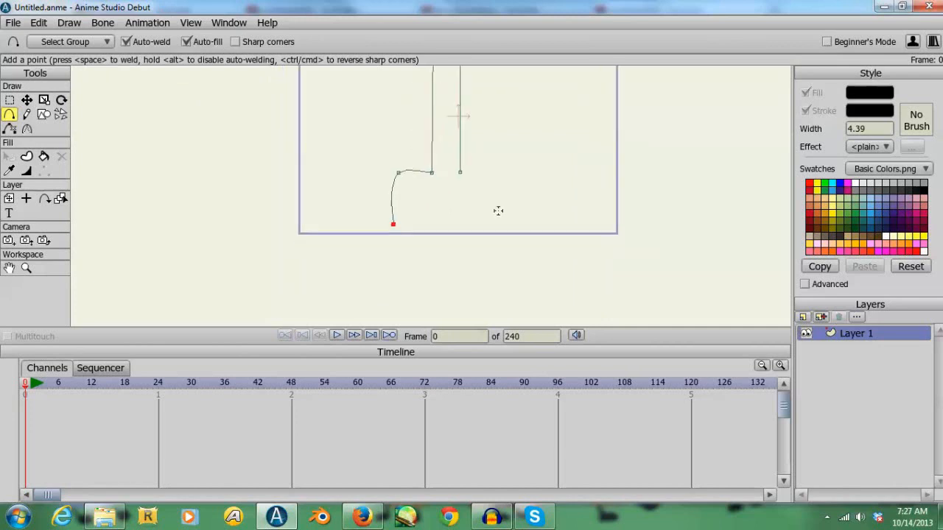
left_click_drag(395, 224, 469, 241)
left_click_drag(469, 241, 459, 171)
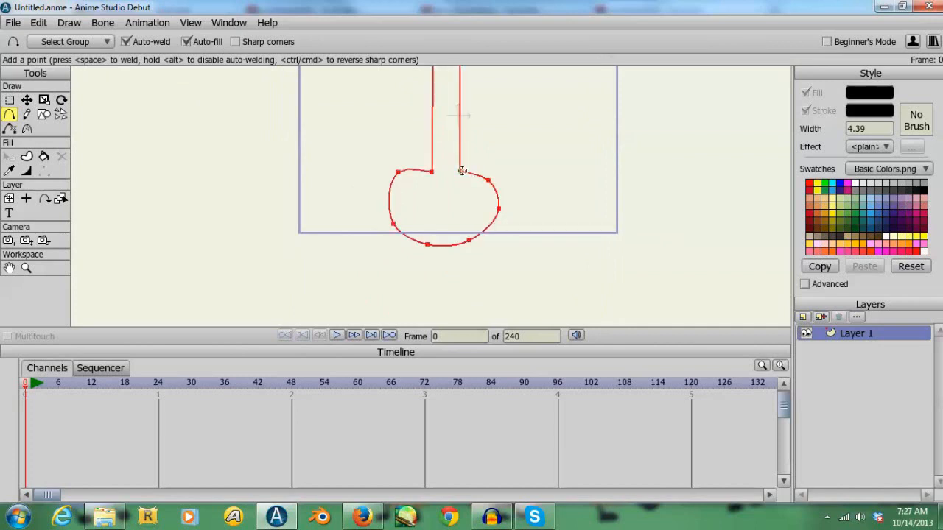
left_click_drag(545, 143, 535, 229)
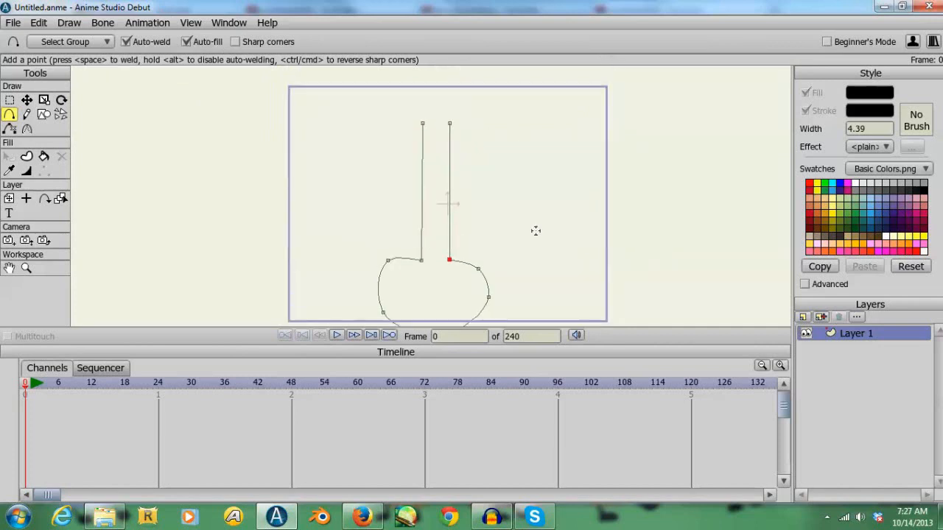
left_click_drag(423, 120, 449, 124)
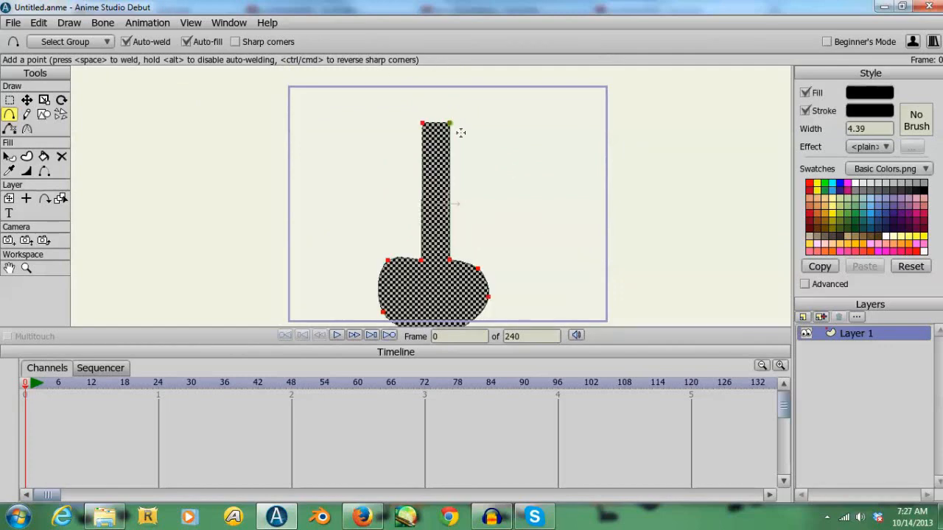
left_click_drag(511, 170, 526, 101)
key("Return")
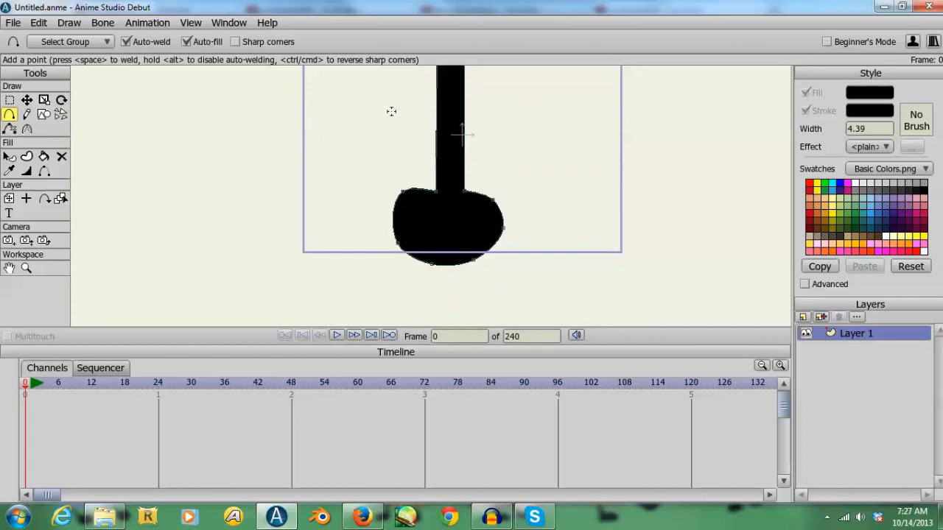
- Move the points of the rounded end inward with Translate Points to make it a smaller, more even circle
left_click(27, 101)
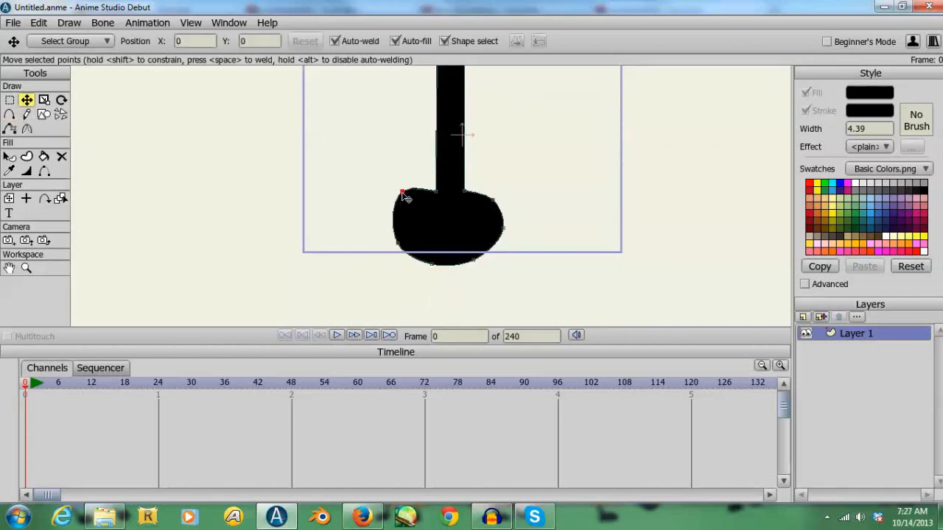
left_click_drag(403, 194, 423, 199)
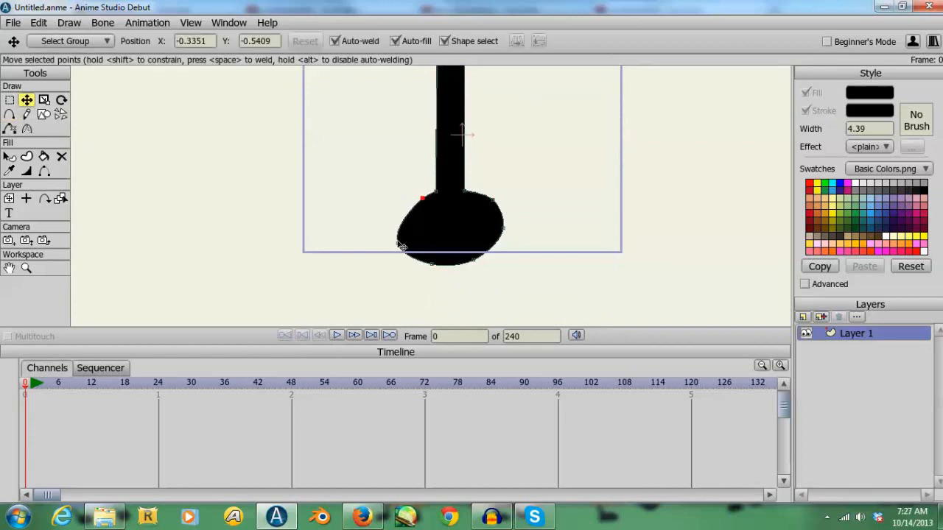
left_click_drag(403, 251, 473, 252)
left_click_drag(412, 223, 425, 228)
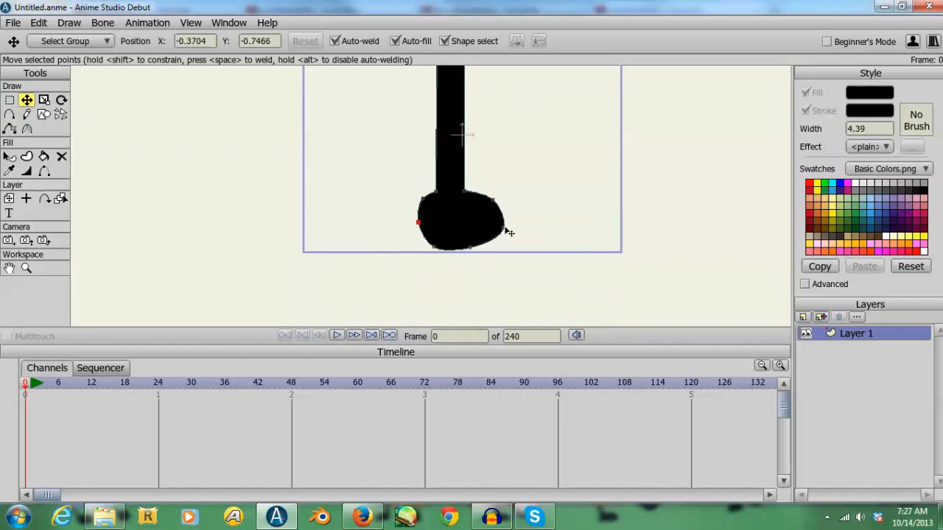
left_click_drag(507, 232, 488, 229)
left_click_drag(588, 182, 588, 238)
- Add a point halfway along each side of the limb's straight shaft
left_click(9, 115)
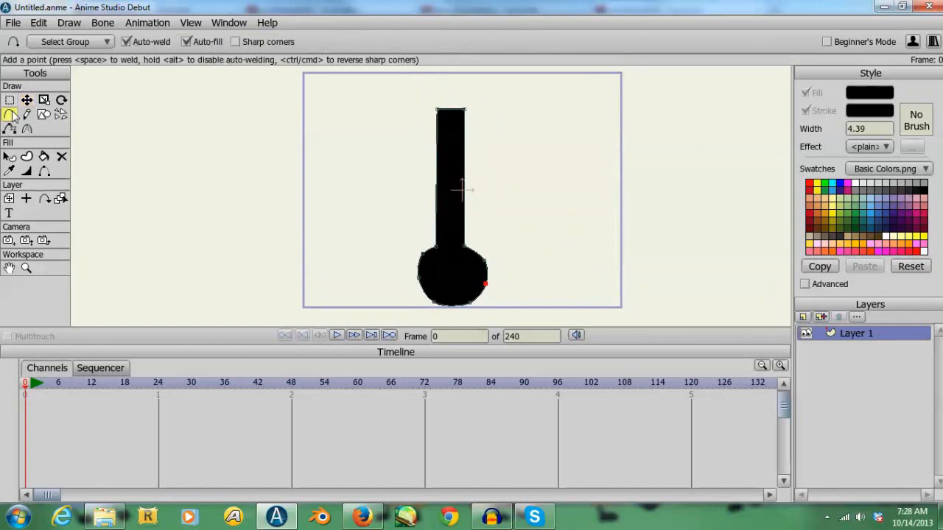
left_click_drag(436, 171, 436, 189)
key("t")
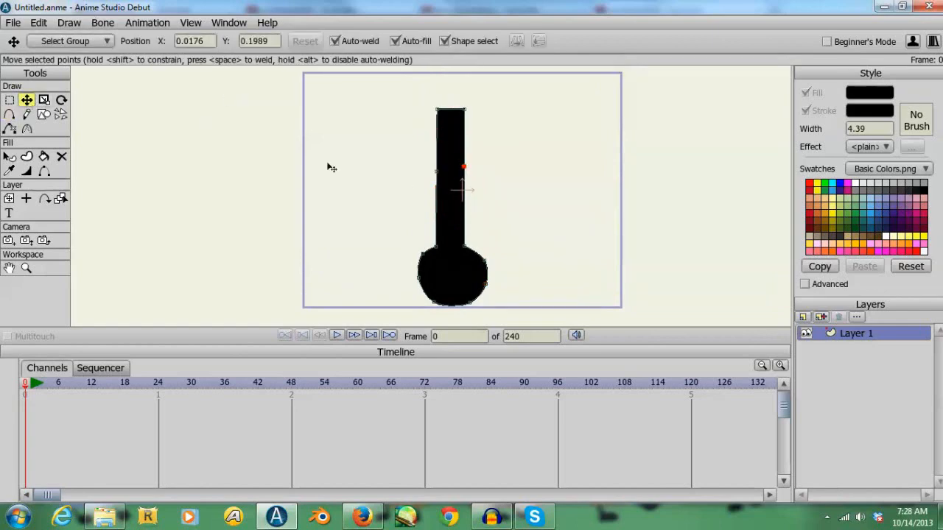
- Bend the limb's shaft to the left at frame 16 by shifting its two middle points, and go back to frame 0
left_click(435, 172)
key("Right")
key("Right")
key("Right")
key("Right")
key("Right")
key("Right")
key("Right")
key("Right")
key("Right")
key("Right")
key("Right")
key("Right")
key("Right")
key("Right")
key("Right")
key("Right")
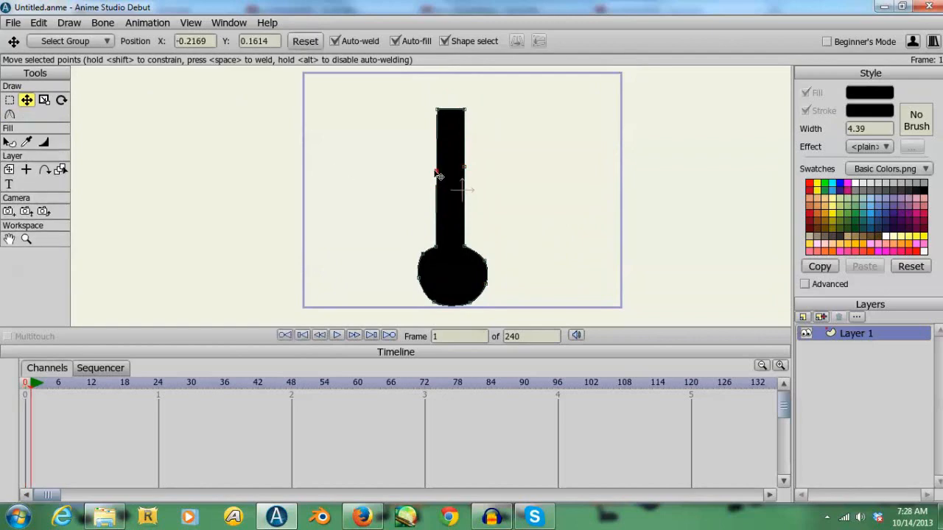
mouse_move(439, 175)
left_mouse_down()
mouse_move(421, 176)
mouse_move(451, 172)
left_mouse_up()
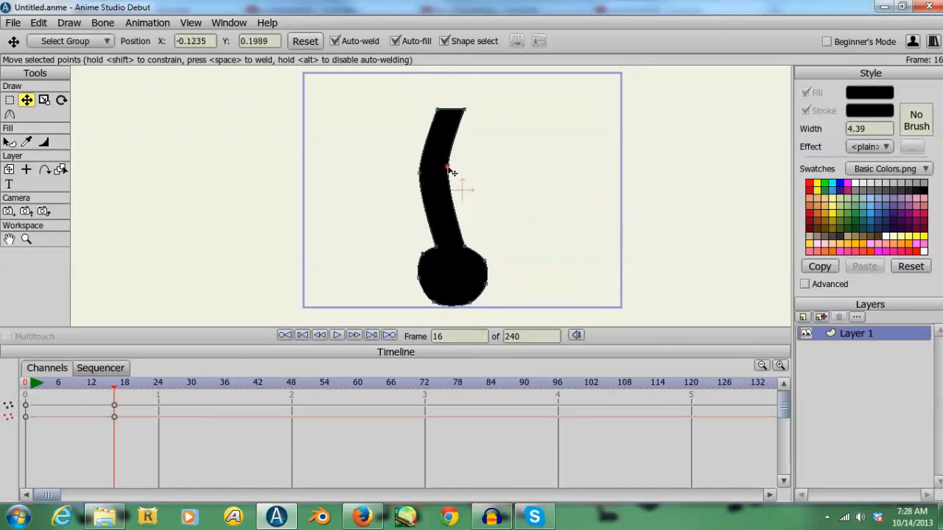
left_click(25, 384)
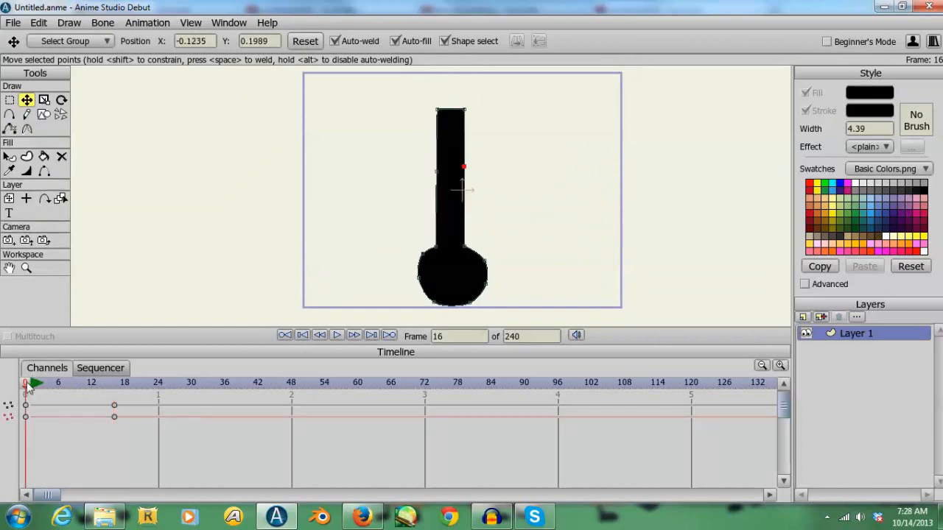
- Rotate the whole limb layer to about 92.5° at frame 16, move it to about X 0.26, Y 0.06, and return to frame 0
left_click(9, 198)
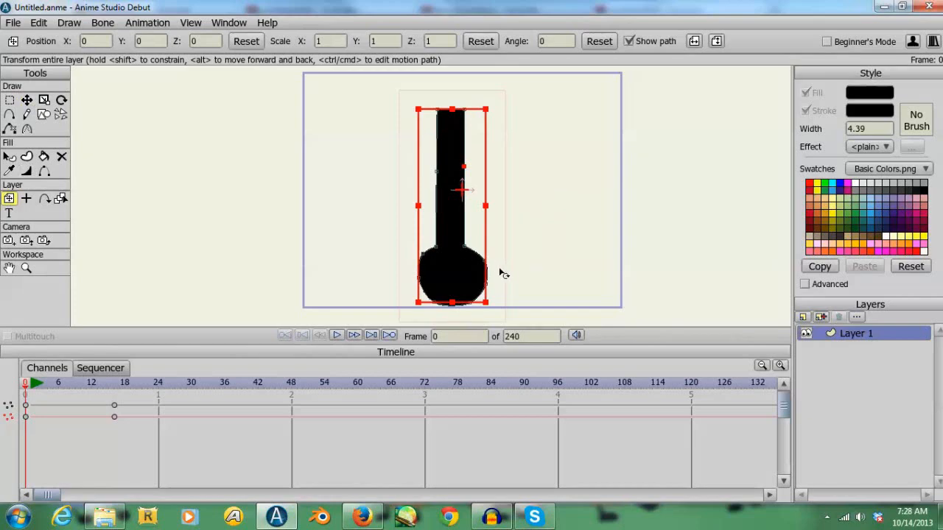
key("Right")
key("Right")
key("Right")
key("Right")
key("Right")
key("Right")
key("Right")
key("Right")
key("Right")
key("Right")
key("Right")
key("Right")
key("Right")
key("Right")
key("Right")
key("Right")
key("Right")
key("Right")
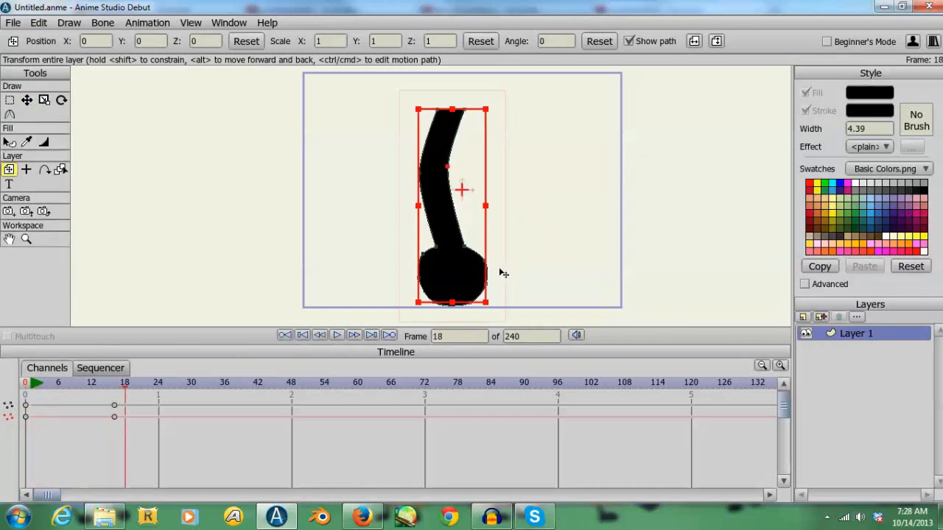
key("Left")
key("Left")
left_click_drag(501, 274, 579, 183)
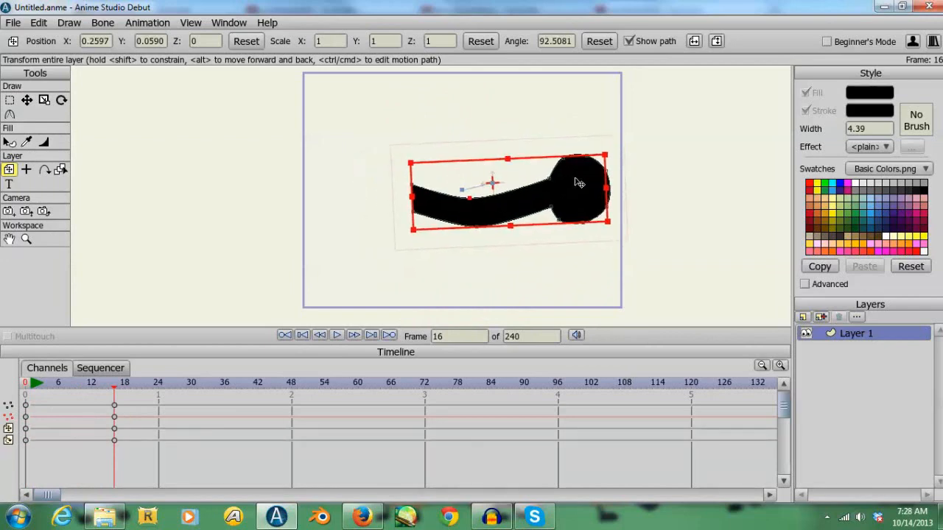
key("Left")
key("Left")
key("Left")
key("Left")
key("Left")
key("Left")
key("Left")
key("Left")
key("Left")
key("Left")
key("Left")
key("Left")
key("Left")
key("Left")
key("Left")
key("Left")
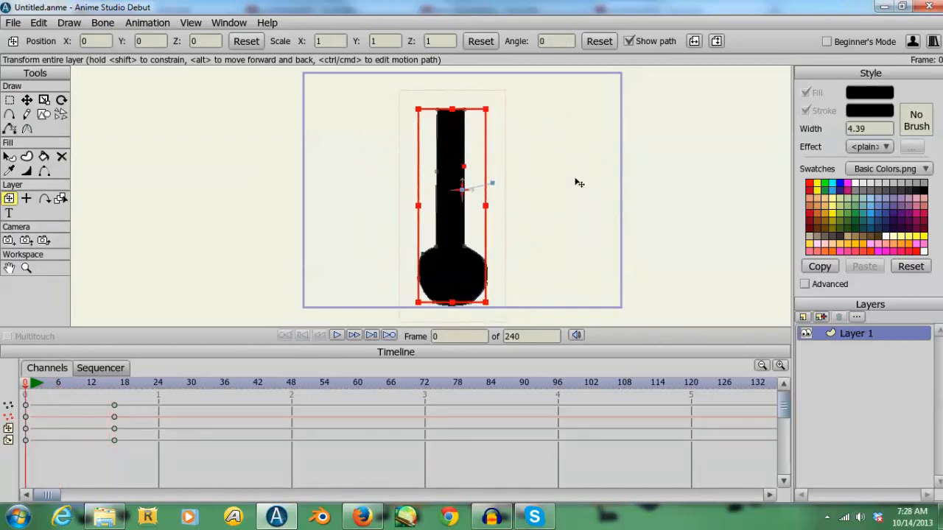
- Reposition the limb layer at frames 1 to 3 to hold its upper end in place, using about X 0.06, Y 0.01 at frame 2
key("Right")
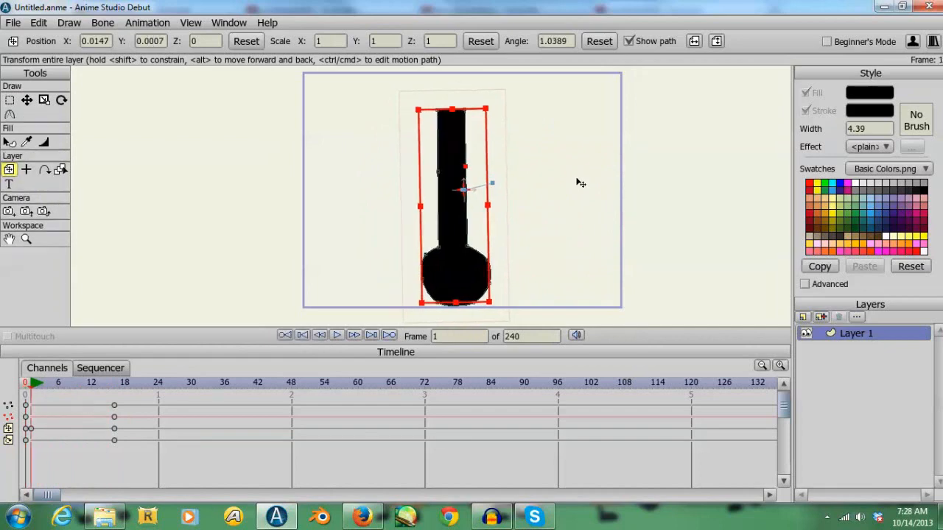
key("Right")
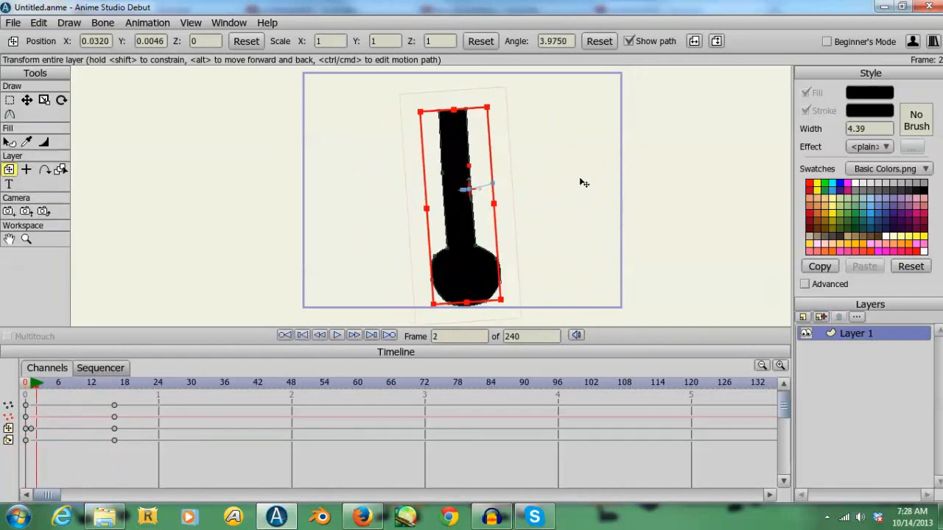
key("Left")
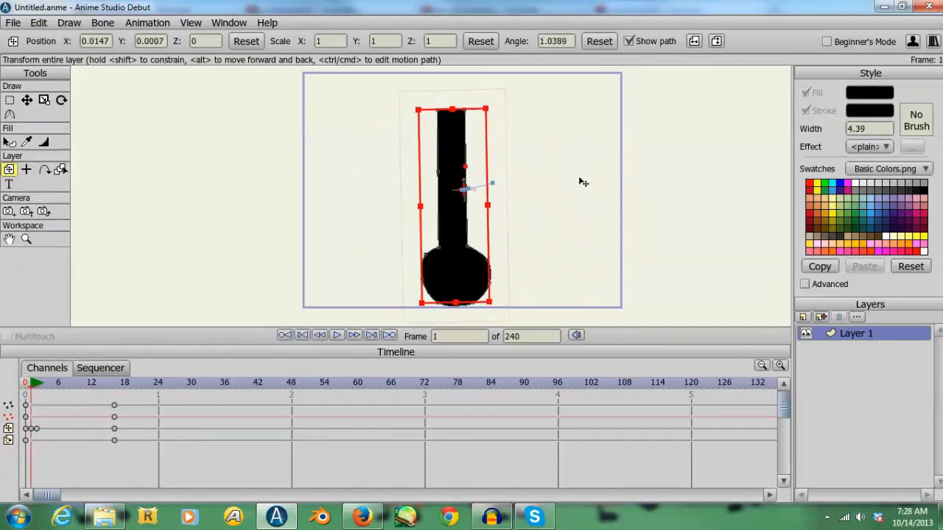
key("Right")
key("Right")
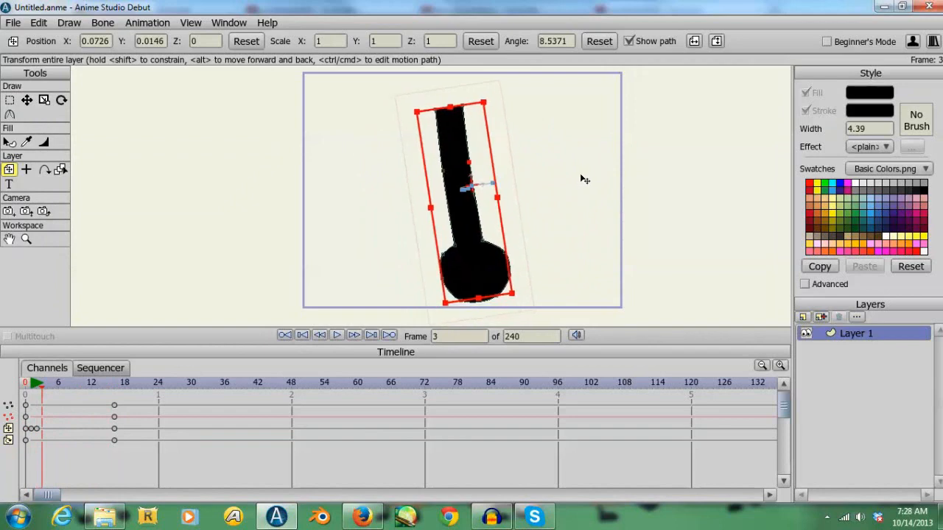
key("Left")
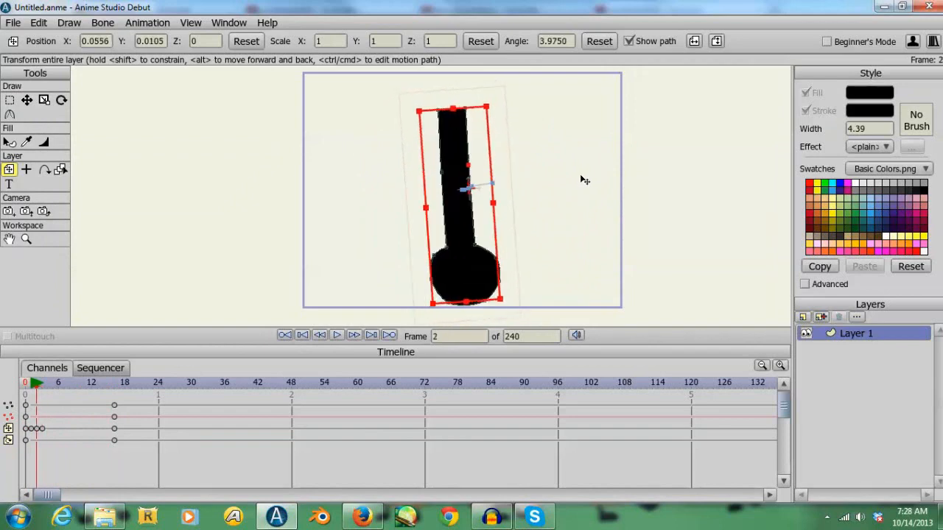
key("Right")
key("Left")
key("Right")
key("Right")
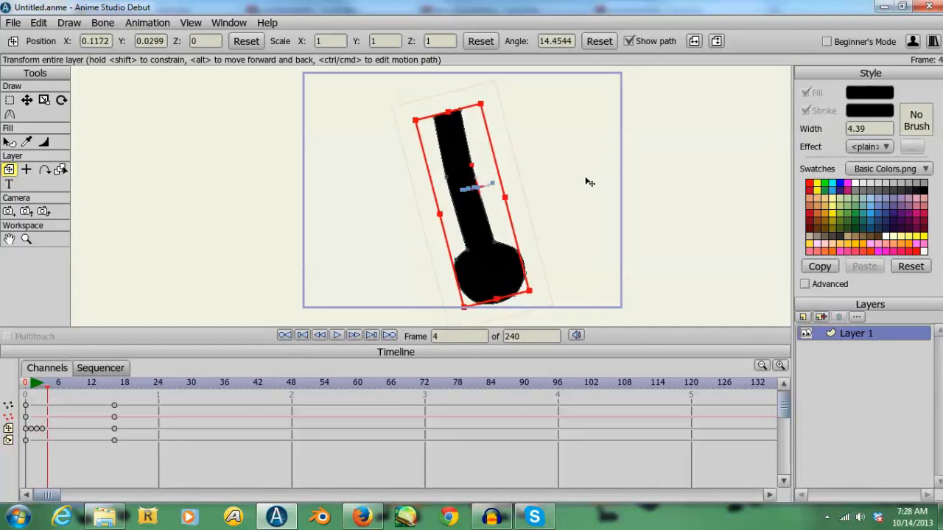
- Move the limb layer to about X 0.16, Y 0.05 at frame 4 and about X 0.25, Y 0.07 at frame 5
left_click_drag(589, 182, 601, 176)
key("Left")
key("Right")
key("Right")
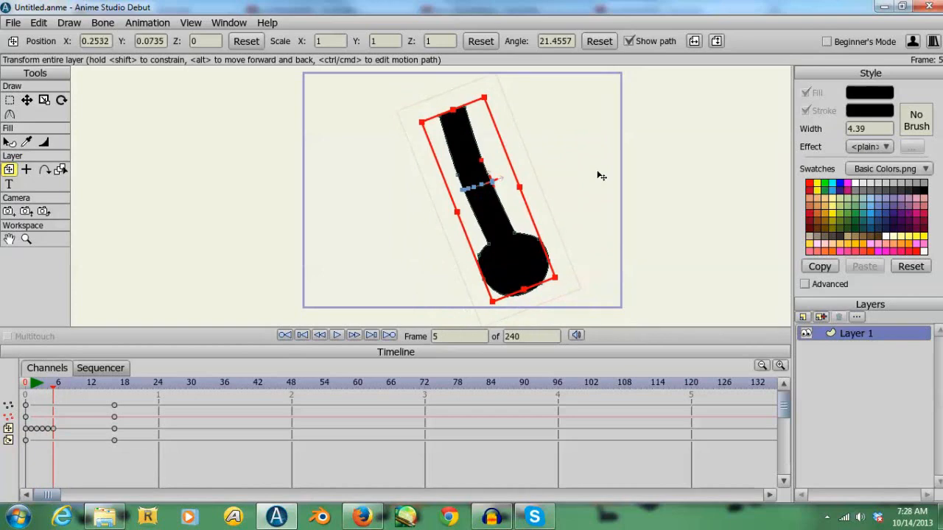
key("Left")
key("Right")
key("Left")
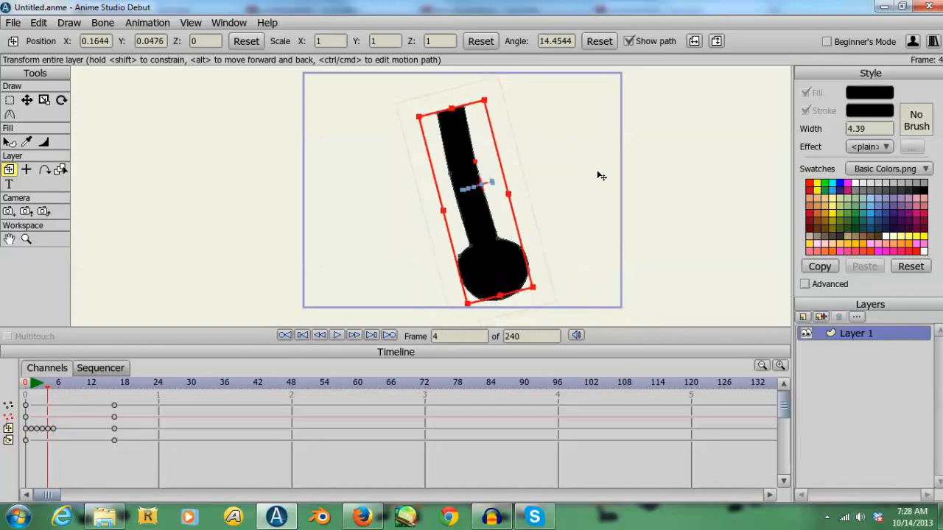
key("Right")
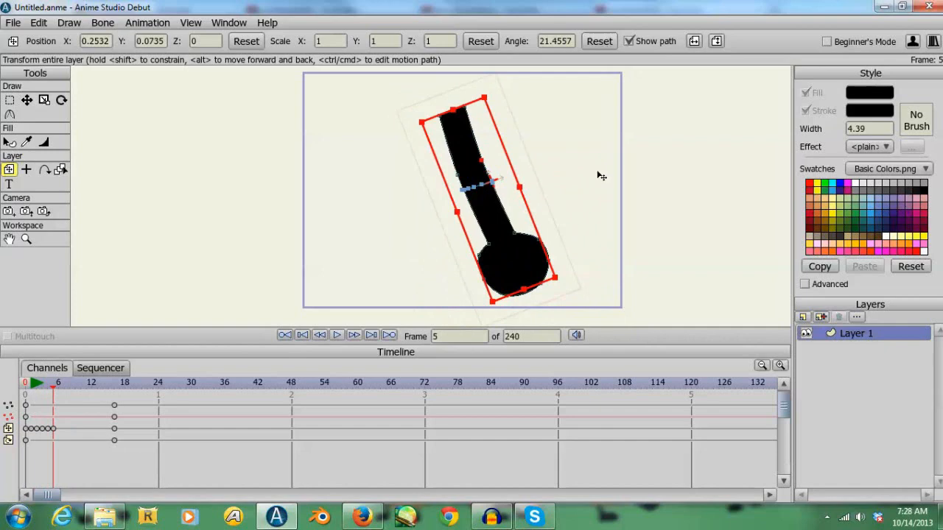
- Adjust the limb layer's position at frame 6 to about X 0.33, Y 0.12, comparing it with the preceding frames
key("Left")
key("Right")
key("Right")
left_click_drag(600, 168, 602, 164)
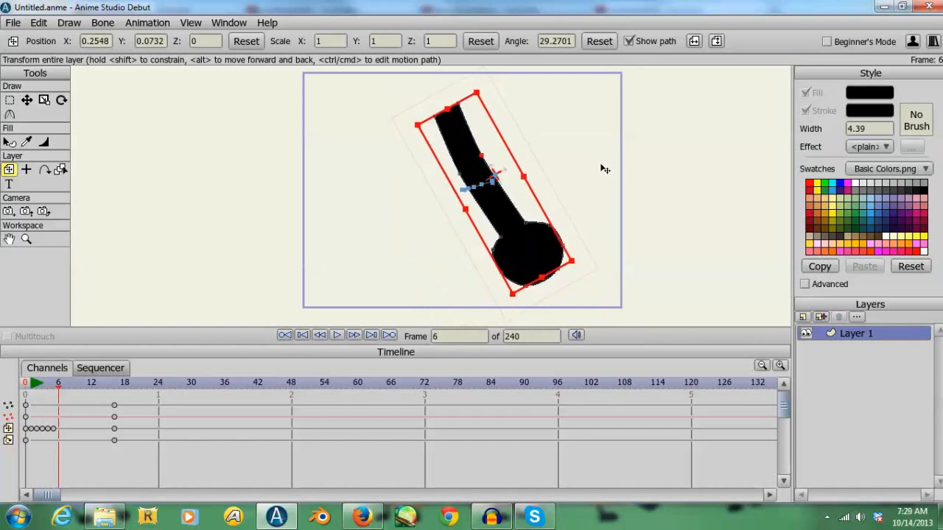
key("Left")
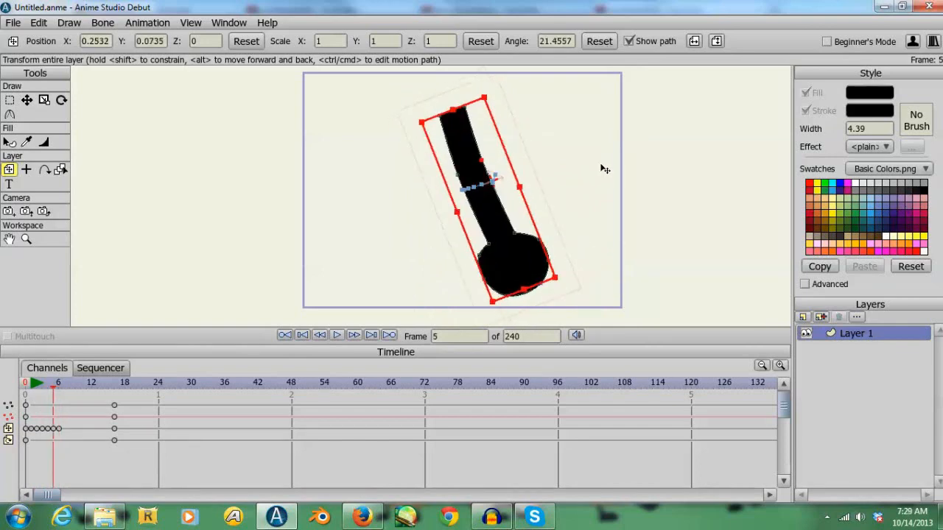
key("Right")
left_click_drag(604, 170, 609, 173)
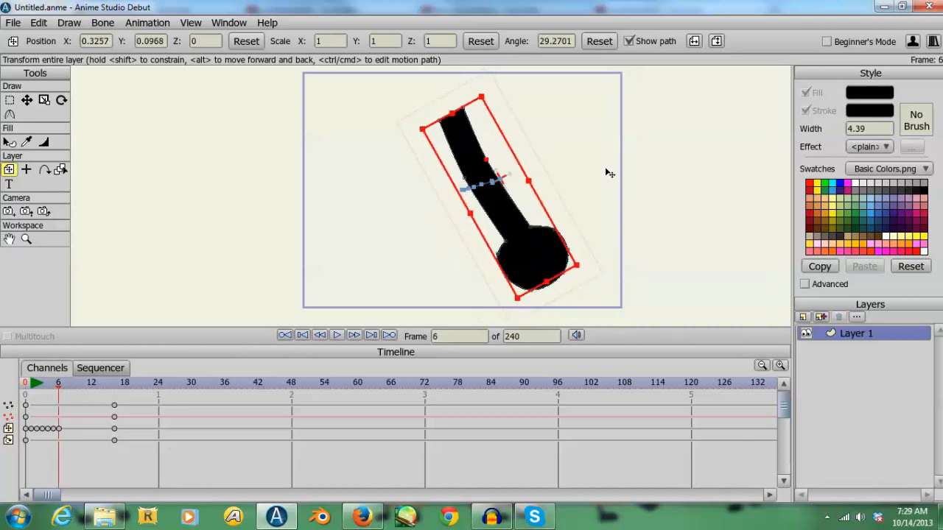
key("Left")
key("Right")
key("Left")
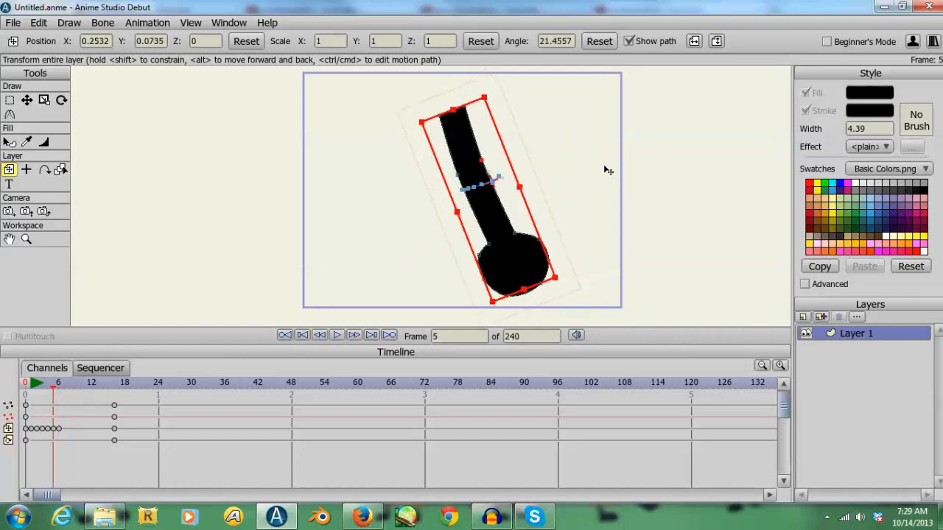
key("Right")
key("Left")
key("Right")
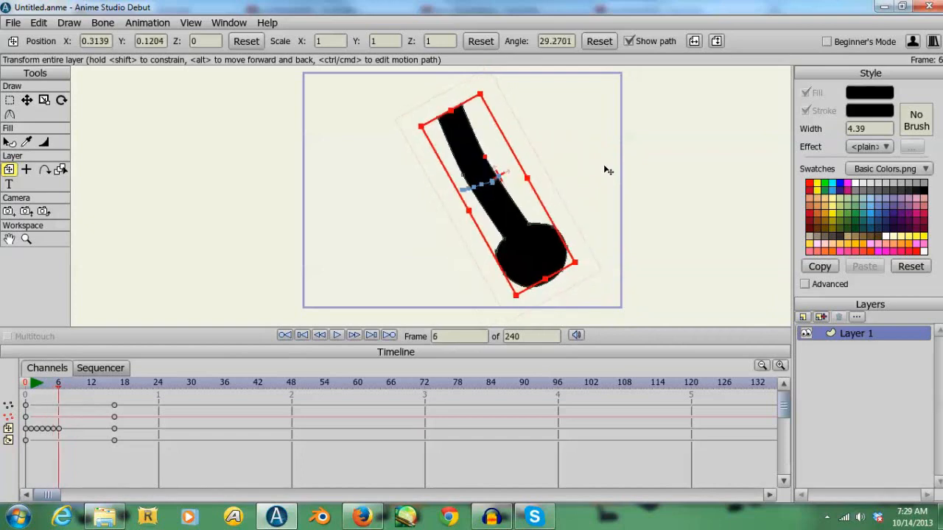
key("Left")
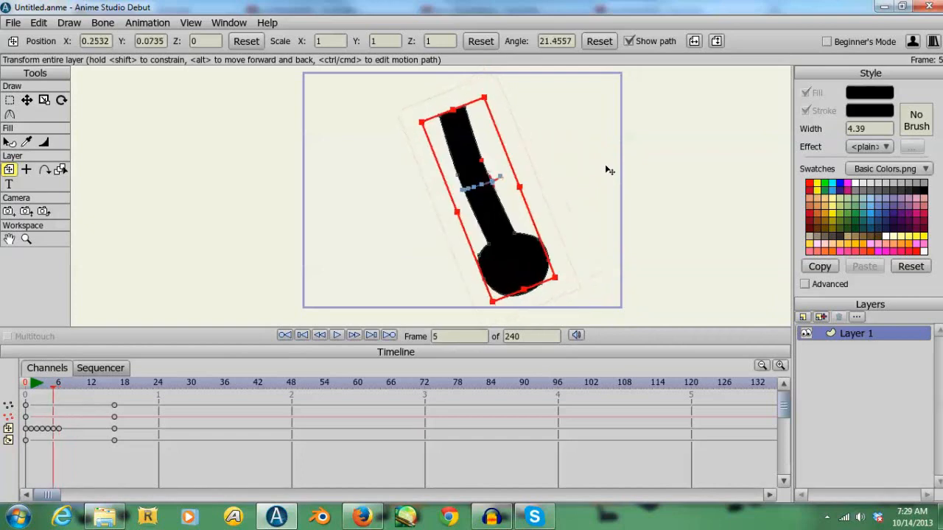
key("Right")
key("Left")
key("Left")
key("Left")
key("Left")
key("Left")
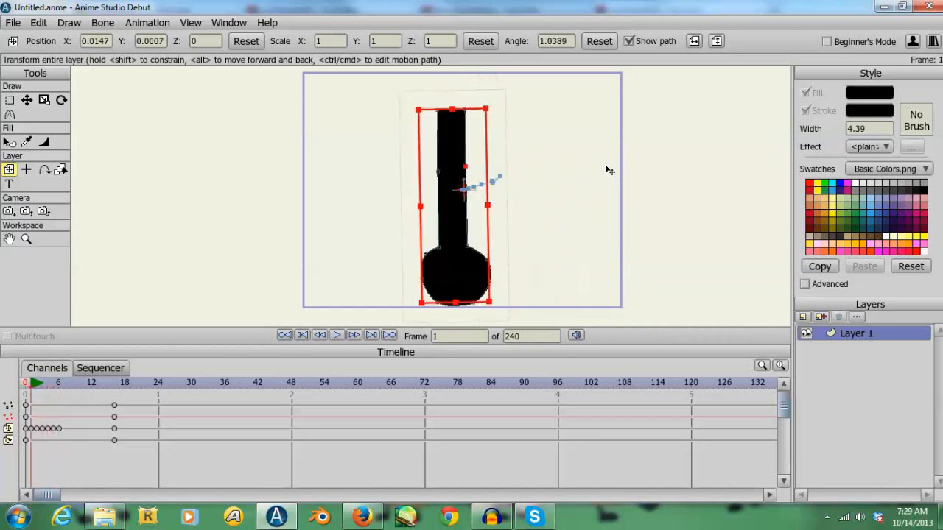
key("Right")
key("Right")
key("Right")
key("Right")
key("Right")
- Move the limb layer to about X 0.39, Y 0.14 at frame 7, and scrub the animation through to frame 46
key("Right")
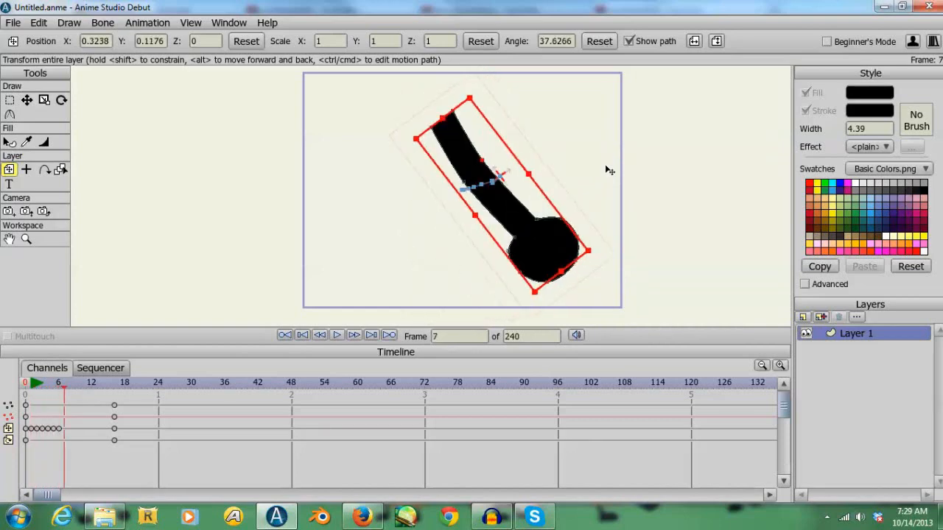
left_click_drag(606, 166, 610, 159)
key("Left")
key("Right")
key("Left")
key("Right")
key("Left")
key("Right")
key("Left")
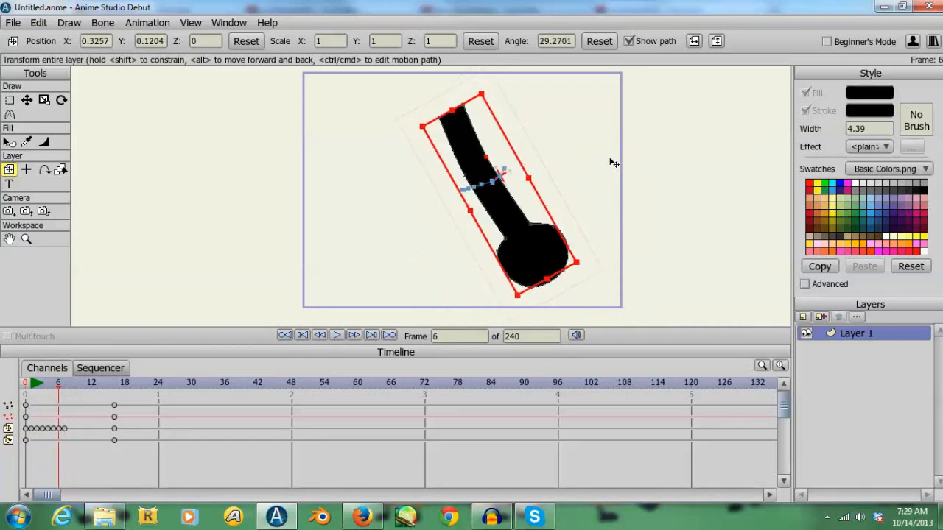
key("Right")
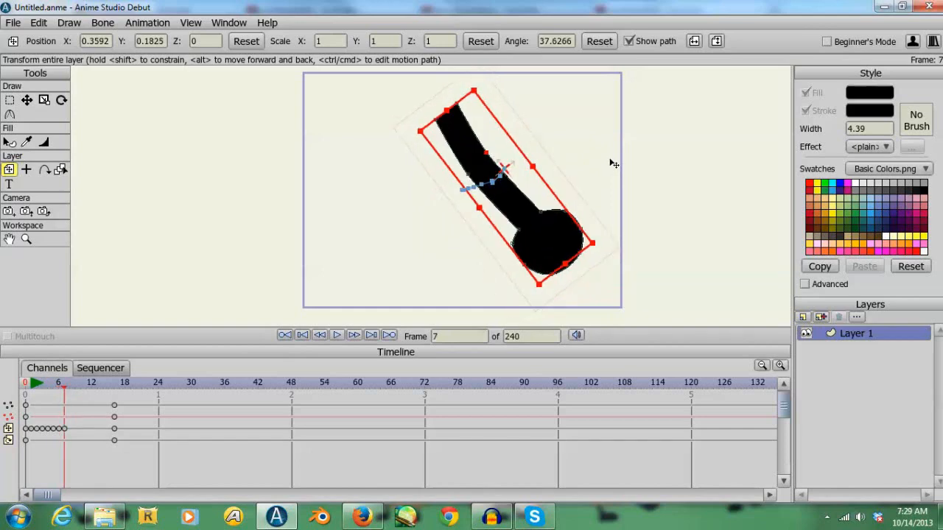
key("Left")
key("Right")
key("Left")
key("Right")
key("Left")
key("Right")
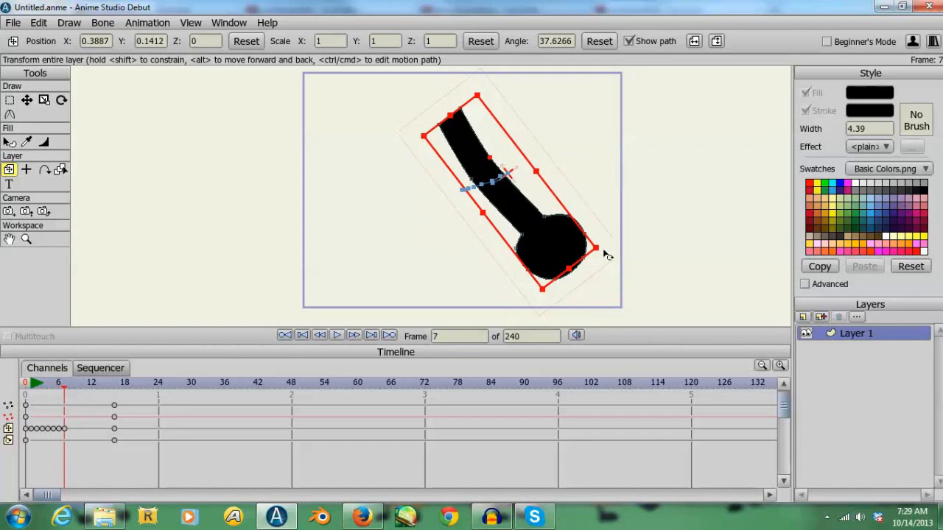
left_click(47, 385)
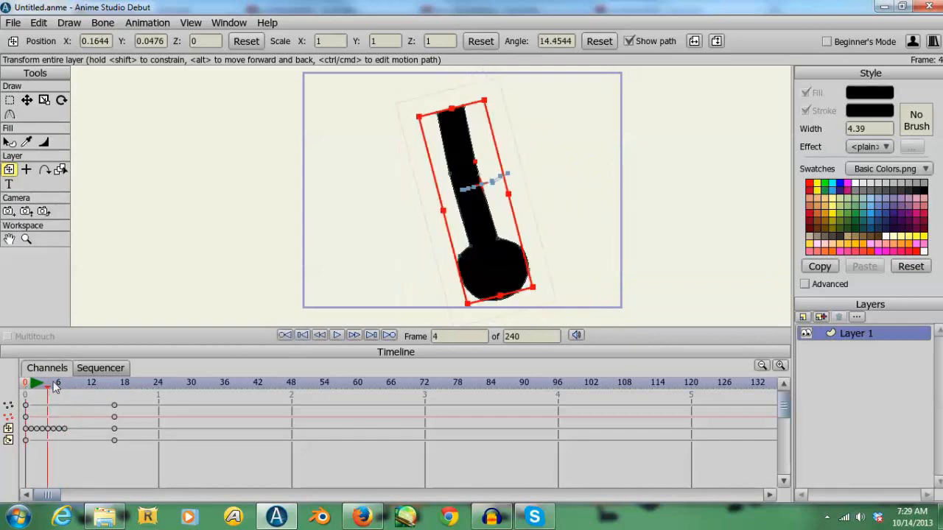
left_click_drag(54, 387, 283, 391)
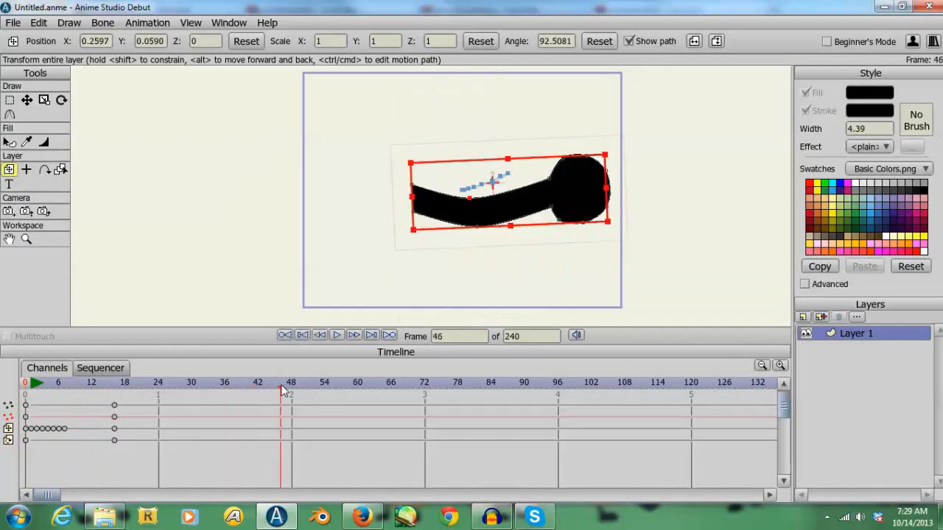
- Add a vector layer named Arm at frame 0 and delete Layer 1 with the old limb
left_click(802, 317)
left_click(26, 387)
left_click(817, 318)
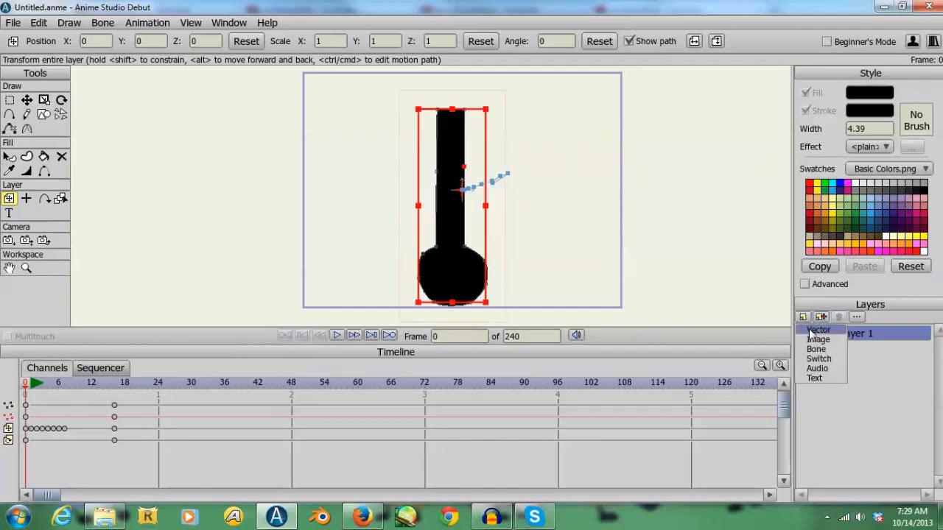
left_click(809, 330)
type("Am")
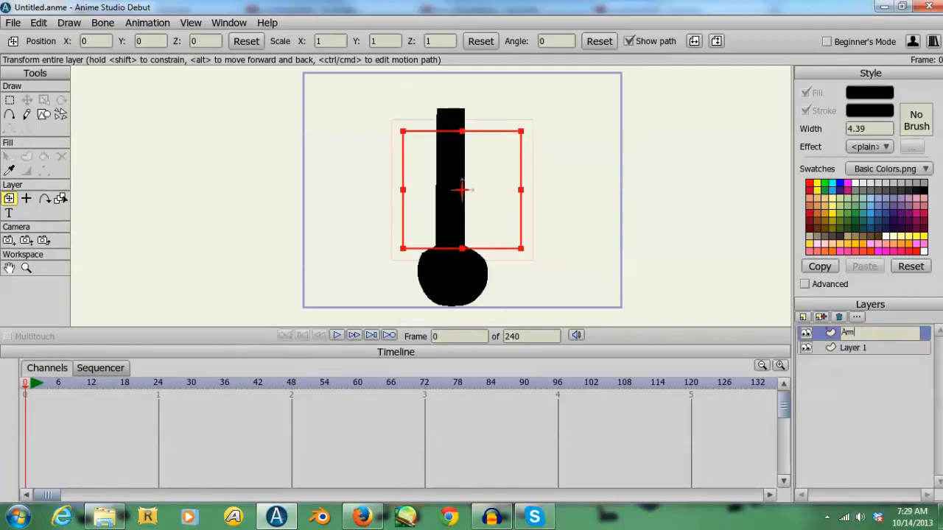
key("Return")
left_click(855, 349)
left_click(840, 318)
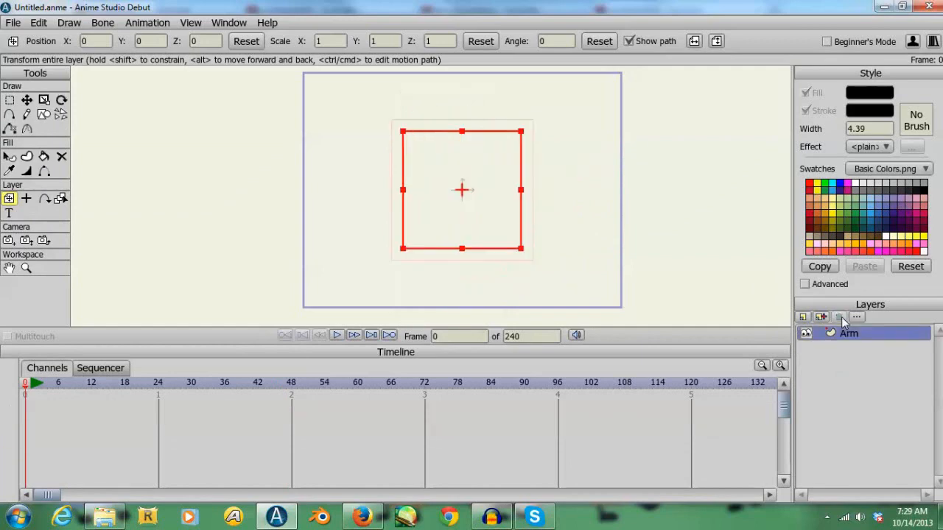
- Import ArmStraight.png into the project from the Arms folder inside Body Parts, Limbs
left_click(103, 517)
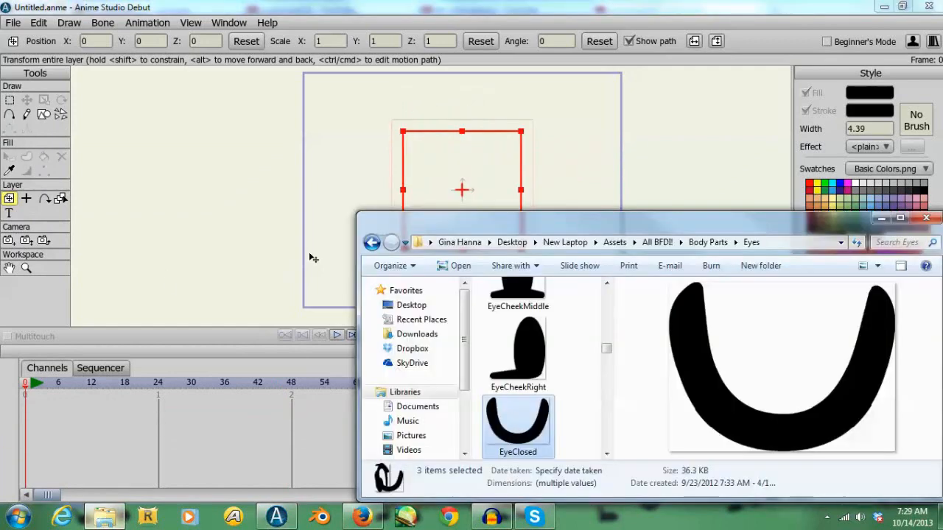
left_click(708, 243)
double_click(521, 336)
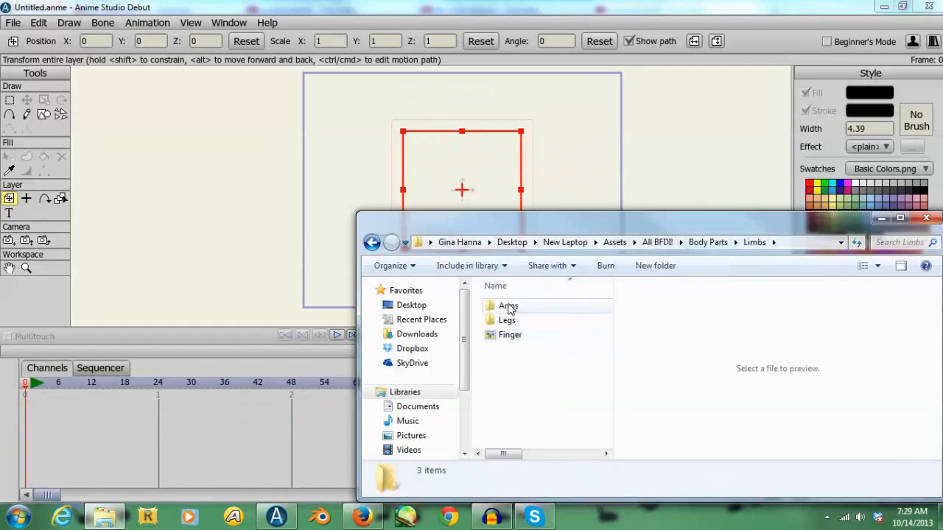
double_click(508, 308)
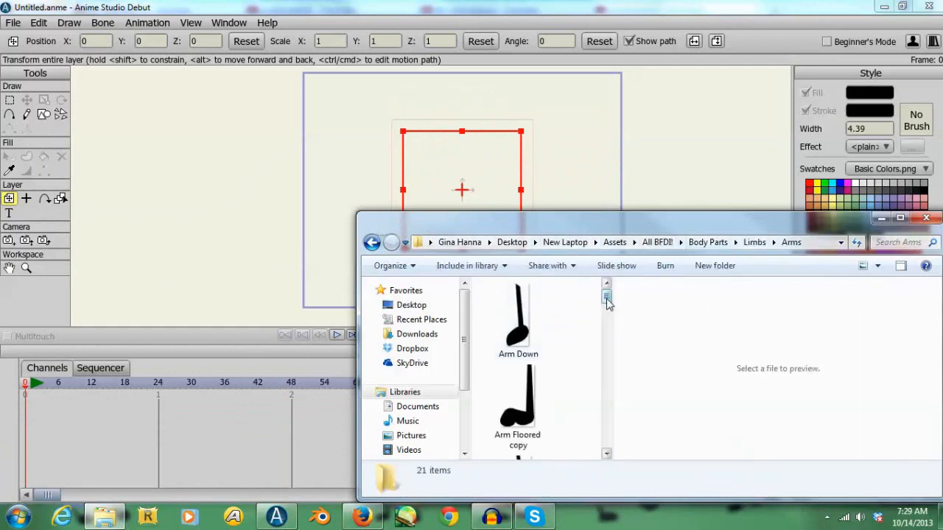
left_click_drag(607, 300, 627, 444)
left_click(492, 336)
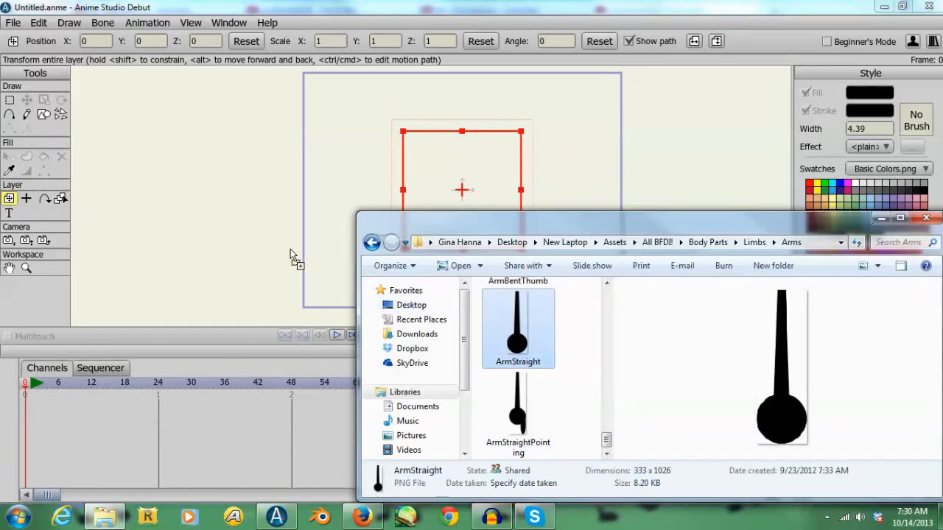
left_click_drag(290, 249, 291, 250)
- Scale the ArmStraight.png layer evenly to about 0.36 so the whole arm fits inside the frame
left_click(25, 199)
left_click_drag(191, 228, 10, 179)
left_click_drag(357, 198, 205, 141)
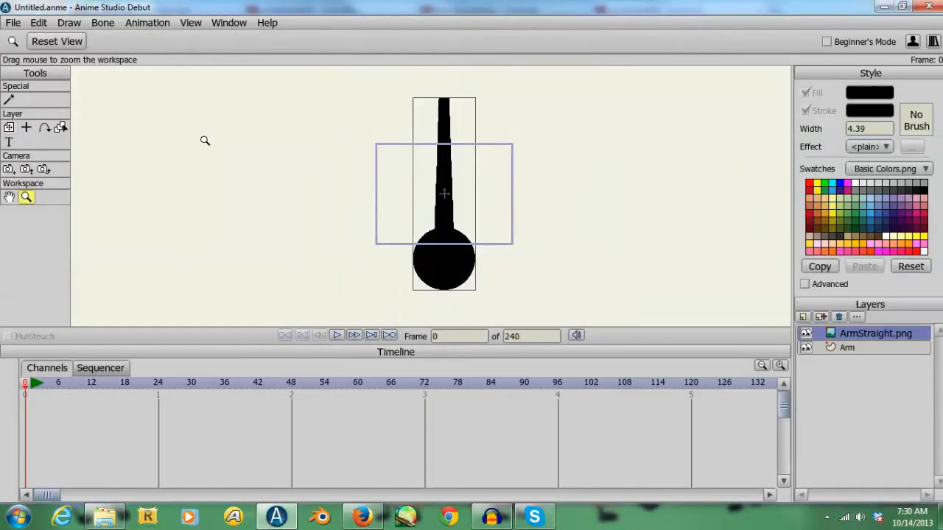
left_click(9, 127)
left_click_drag(414, 100, 432, 158)
left_click(25, 197)
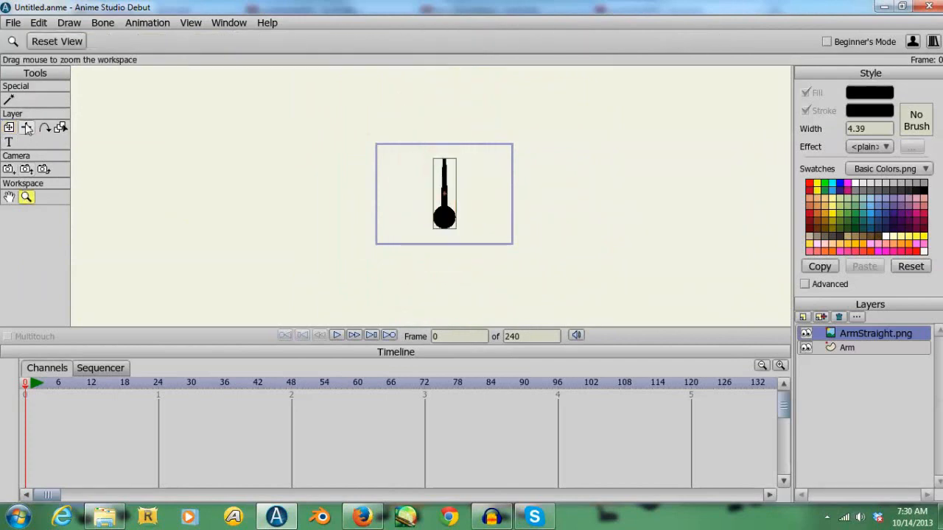
left_click(57, 41)
left_click(9, 127)
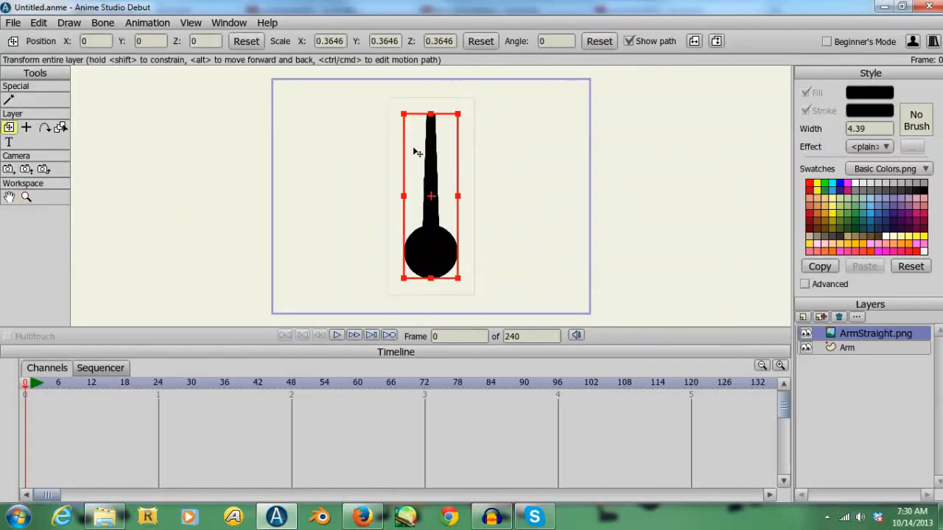
- On the Arm layer, trace the top edge and both straight sides of the arm image with sharp-cornered points
left_click(855, 348)
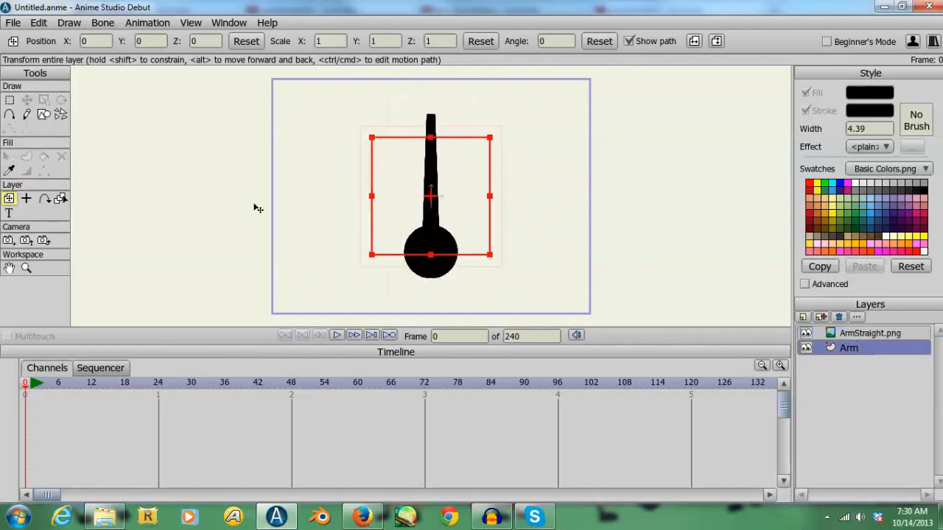
left_click(25, 268)
left_click_drag(409, 269, 428, 252)
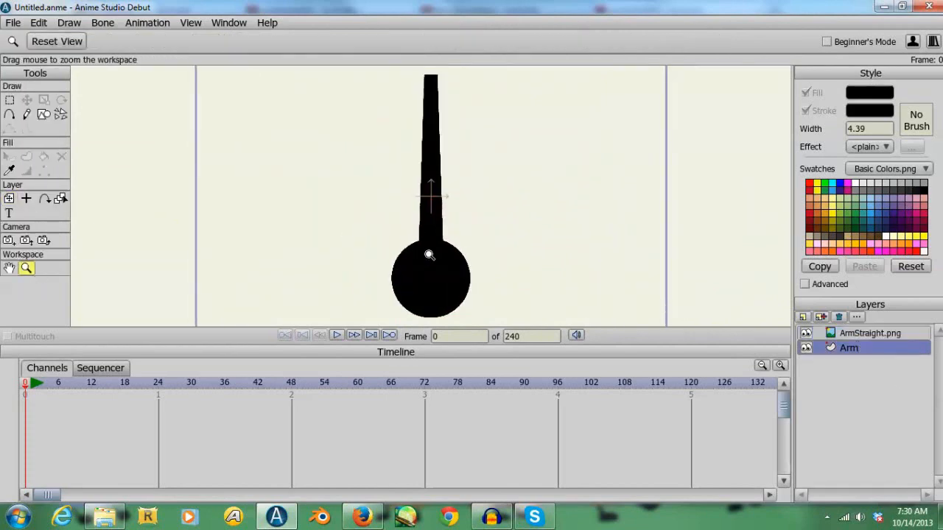
left_click(10, 114)
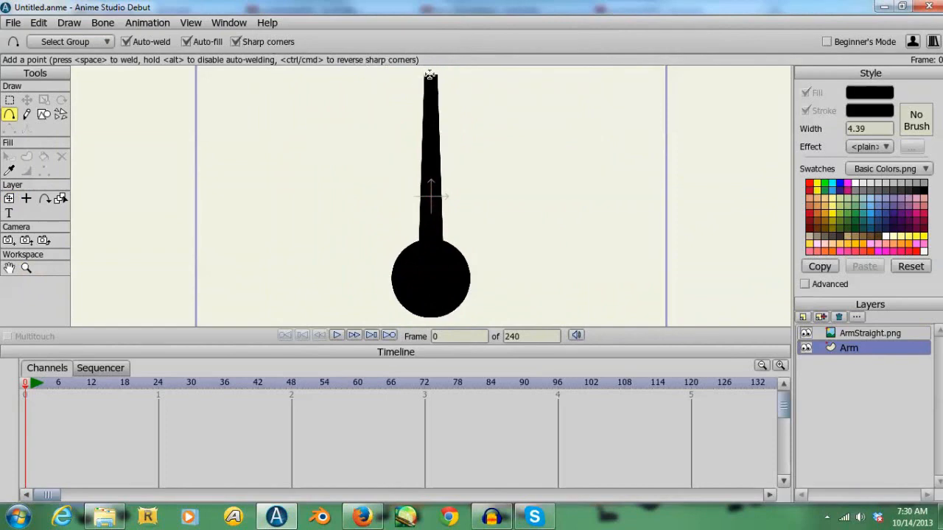
left_click_drag(425, 75, 419, 239)
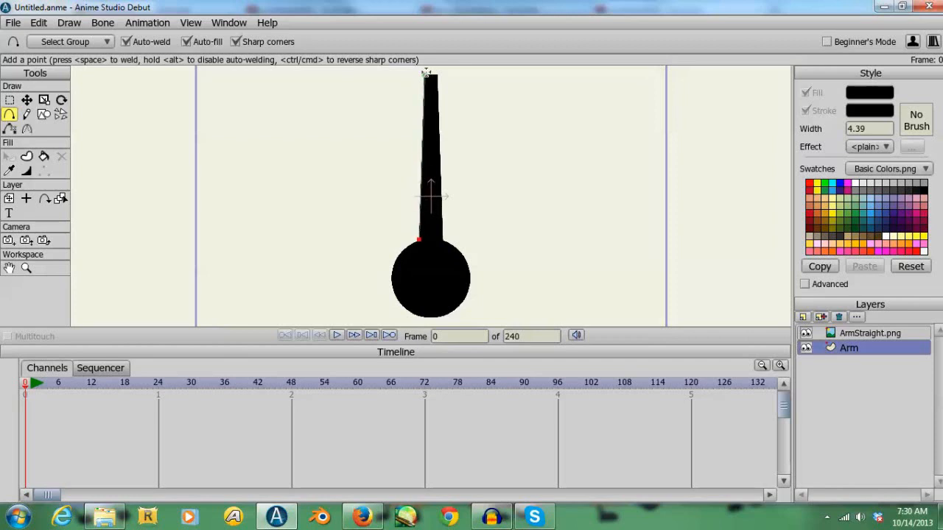
left_click_drag(436, 74, 442, 239)
- Turn off Sharp corners, trace the round hand between the two arm sides to close the filled outline, and deselect its points
left_click(236, 41)
mouse_move(419, 240)
left_mouse_down()
mouse_move(394, 268)
mouse_move(395, 297)
mouse_move(435, 318)
mouse_move(470, 289)
mouse_move(466, 260)
mouse_move(442, 239)
left_mouse_up()
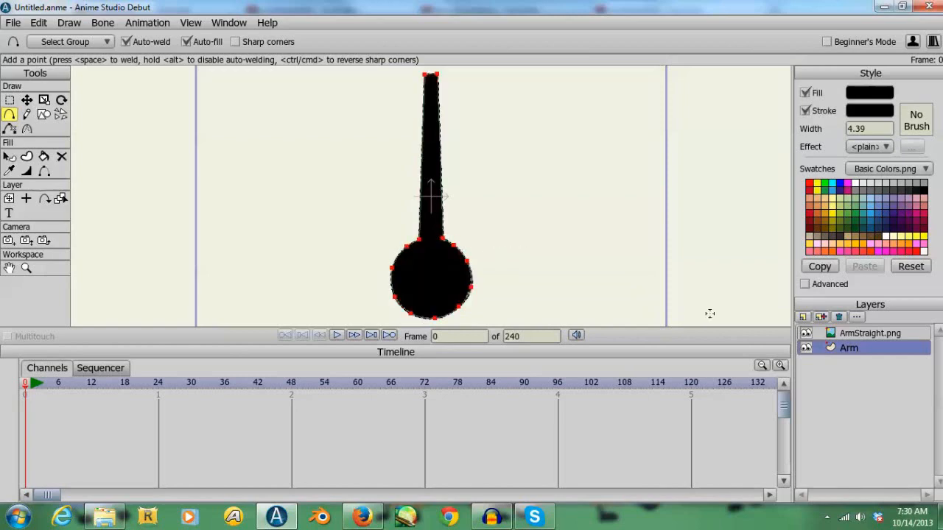
key("Return")
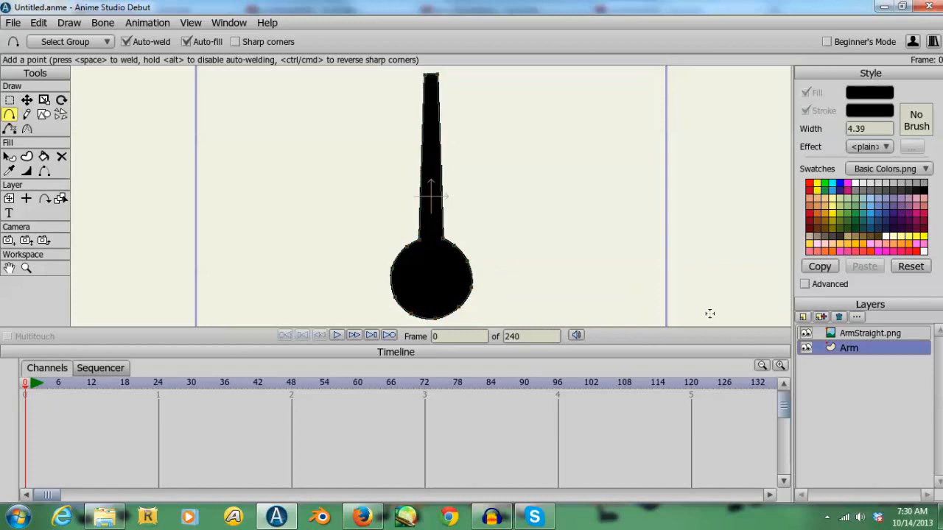
- Add a midpoint to each long side of the arm outline, hide ArmStraight.png, and preview-render the traced arm
left_click(420, 151)
left_click(440, 148)
left_click(806, 333)
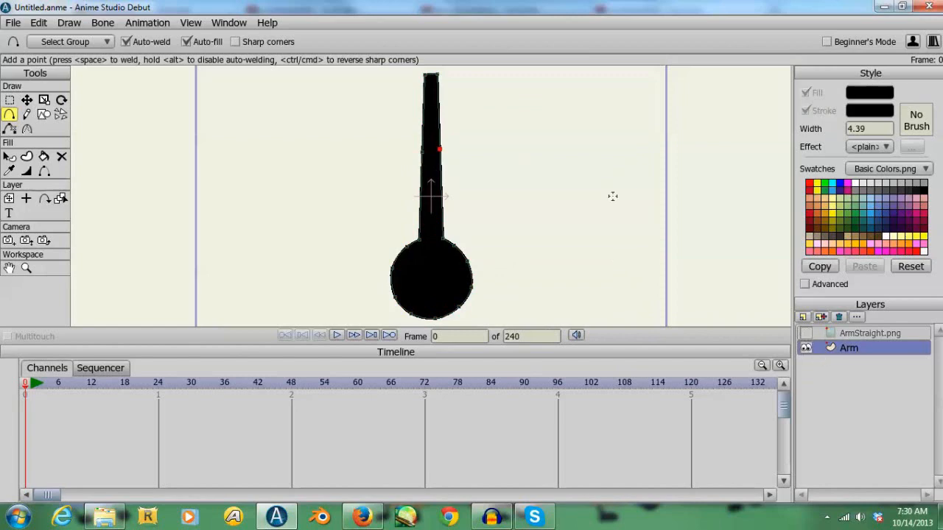
key("ctrl+r")
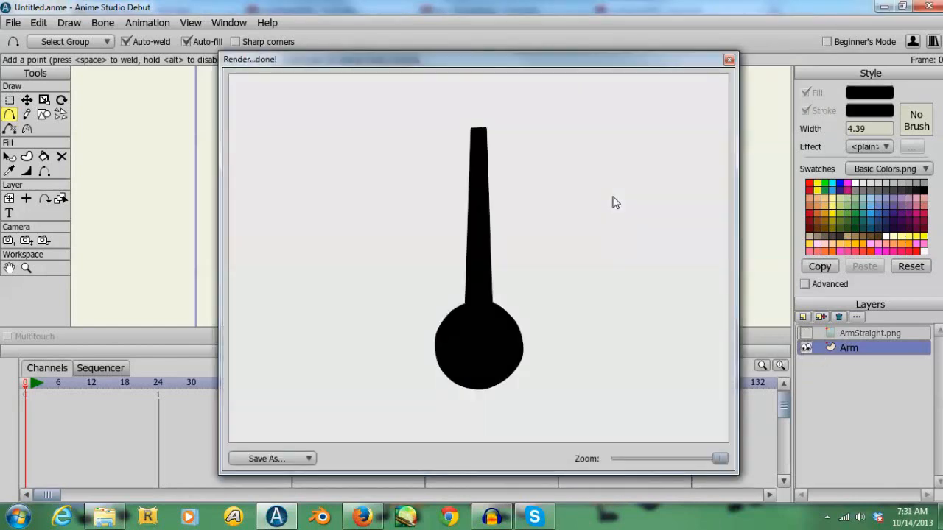
left_click(730, 60)
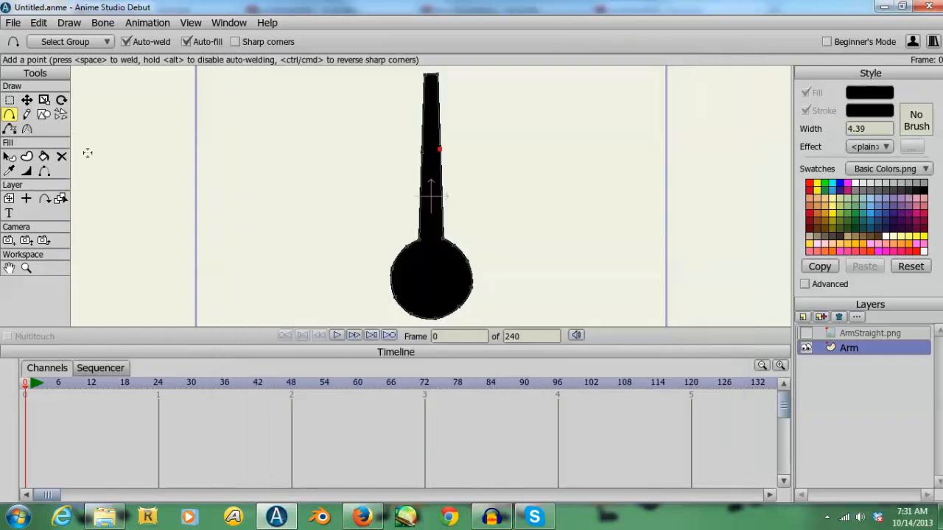
- Nudge the hand circle's rightmost point to about X 0.23, Y -0.53 and preview-render the arm again
left_click(26, 100)
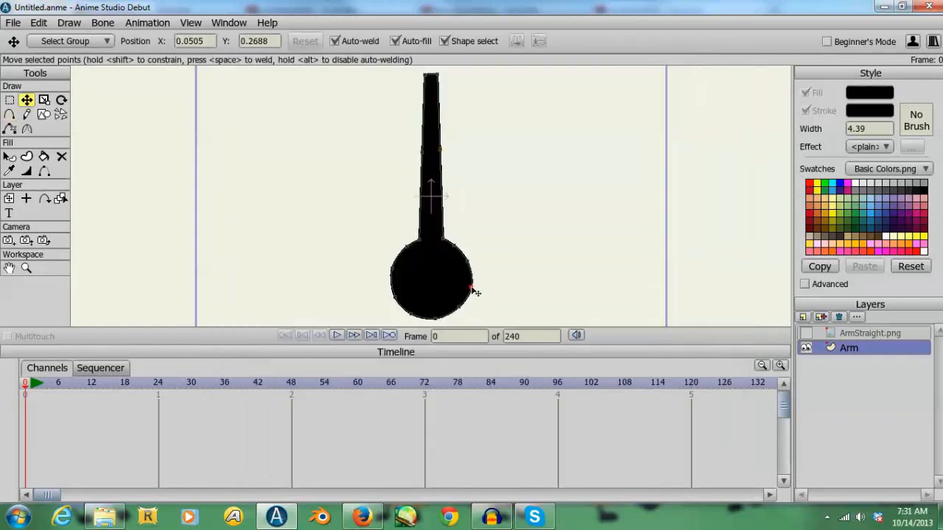
left_click(471, 286)
key("ctrl+r")
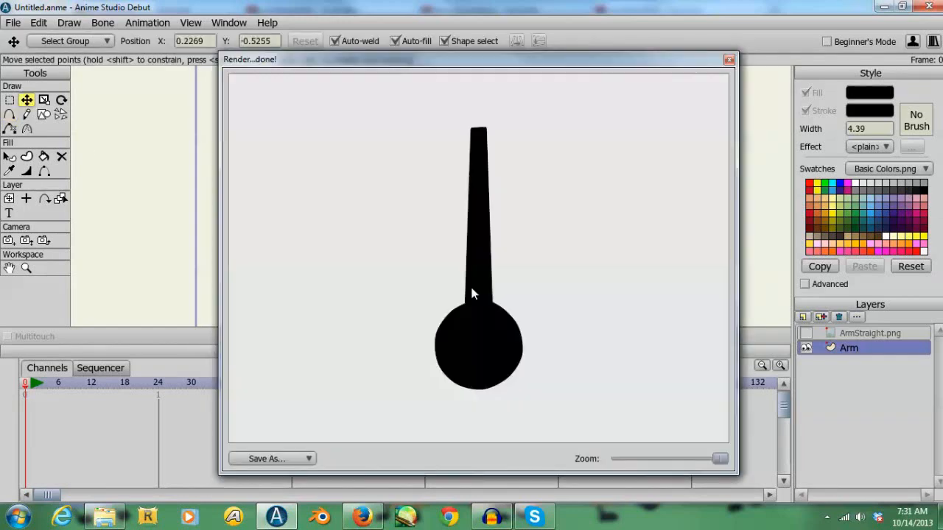
left_click(729, 59)
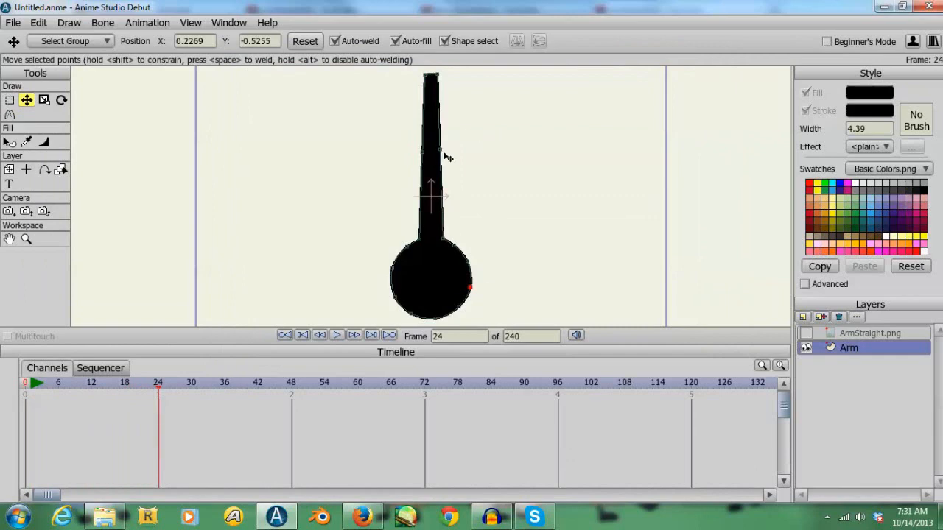
- At frame 24, bend the arm by moving both mid-arm points to the left, and step through the frames to check the motion
mouse_move(427, 156)
left_mouse_down()
mouse_move(389, 152)
mouse_move(432, 152)
mouse_move(417, 154)
left_mouse_up()
key("Left")
key("Left")
key("Left")
key("Left")
key("Left")
key("Left")
key("Left")
key("Left")
key("Left")
key("Left")
key("Left")
key("Left")
key("Left")
key("Left")
key("Left")
key("Left")
key("Left")
key("Left")
key("Left")
key("Left")
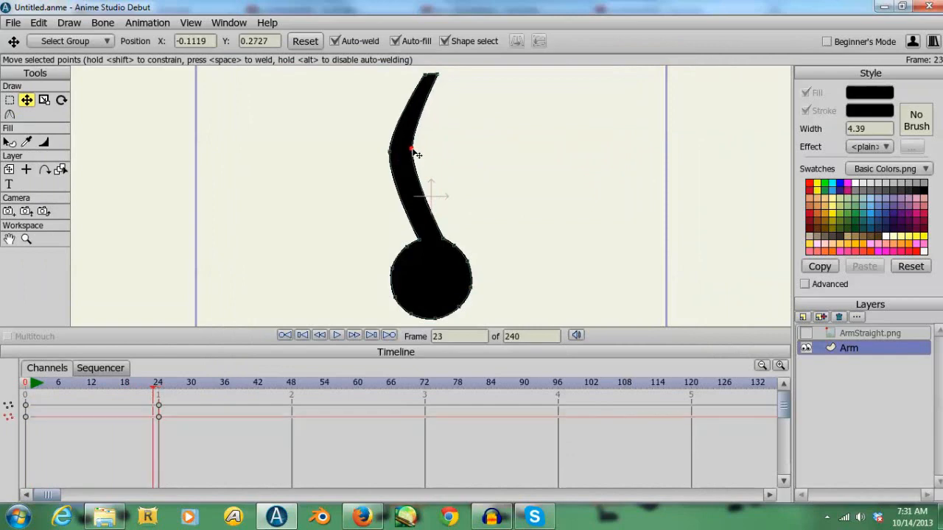
key("Right")
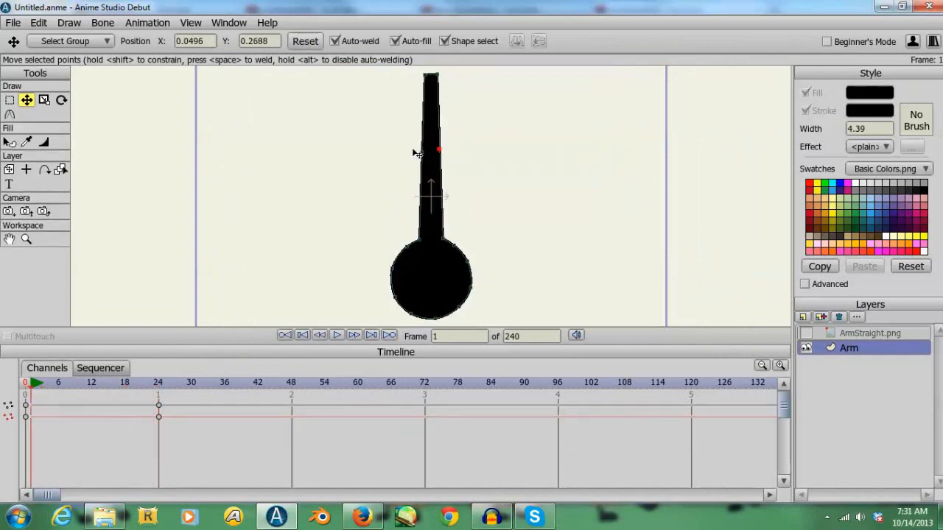
- Remove the test keyframes of the arm bend and return to frame 0
left_click_drag(145, 383, 145, 383)
key("Delete")
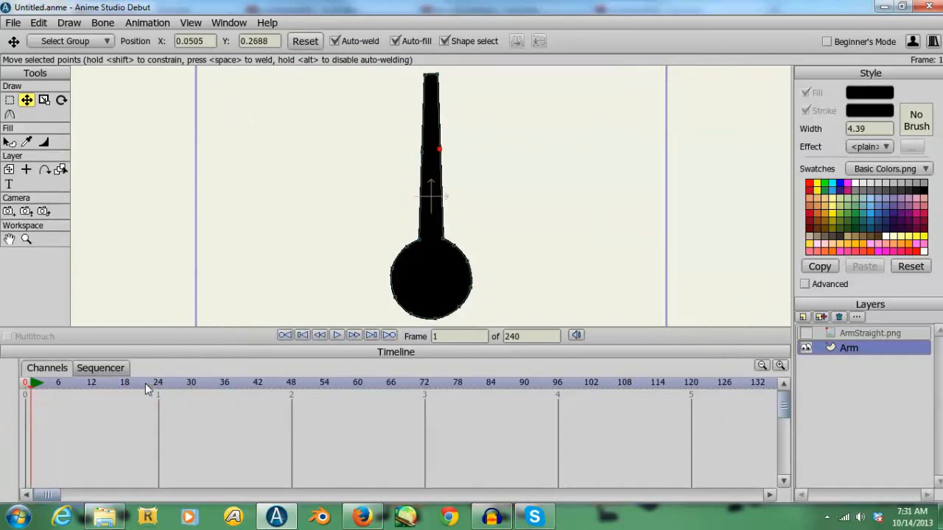
left_click(25, 384)
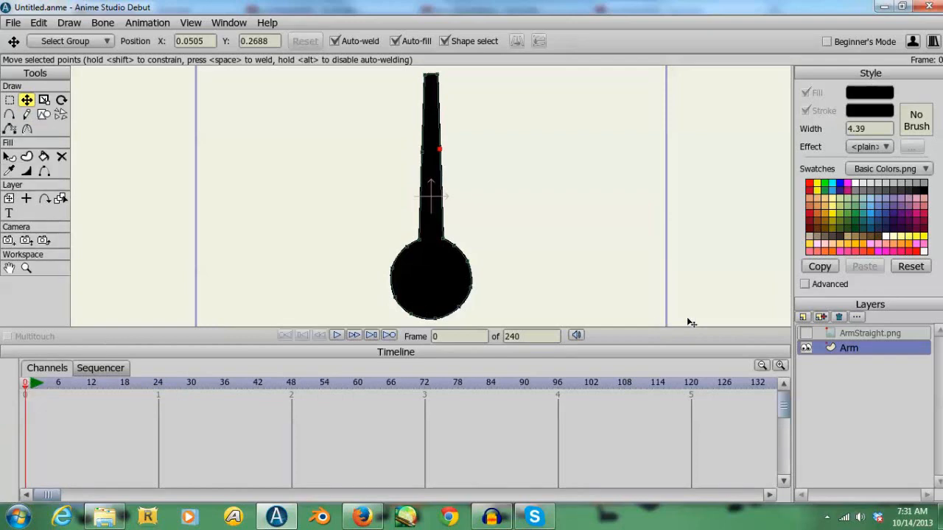
- Delete the ArmStraight.png layer, keeping only the traced Arm layer
left_click(859, 335)
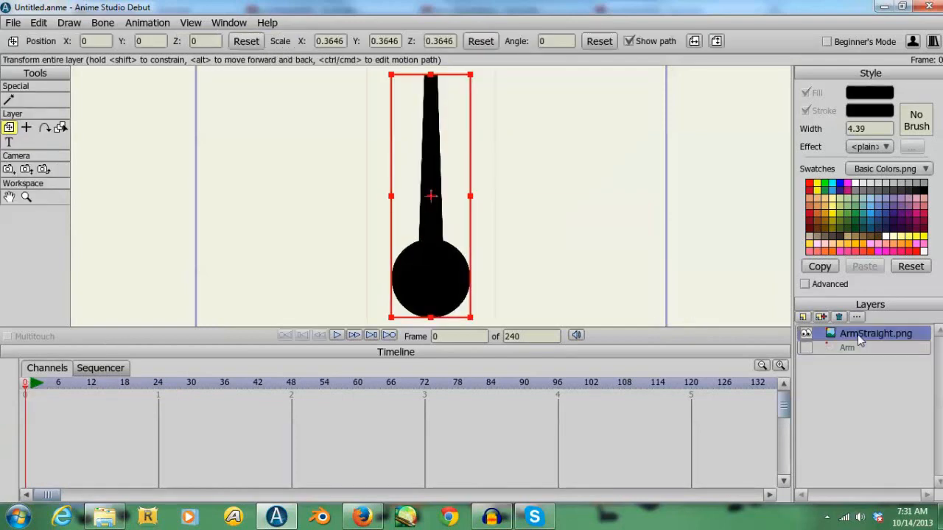
left_click(838, 318)
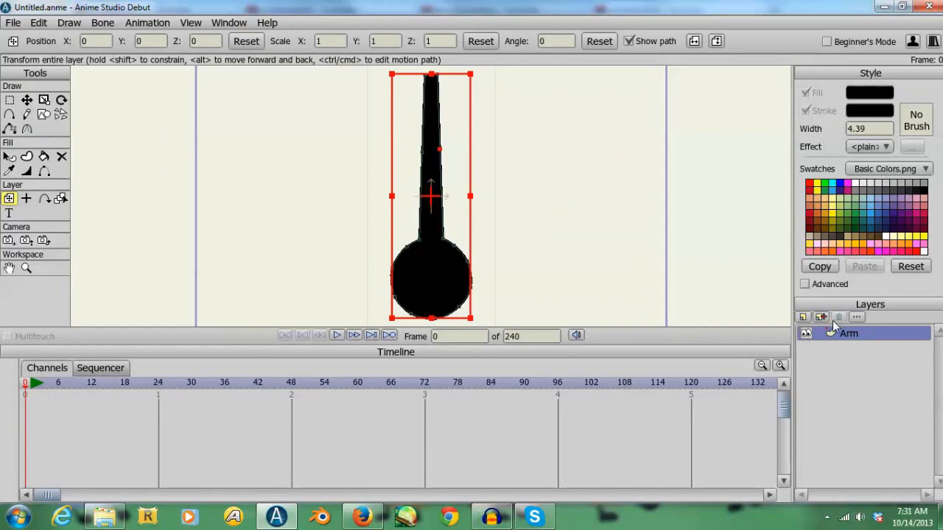
left_click(803, 317)
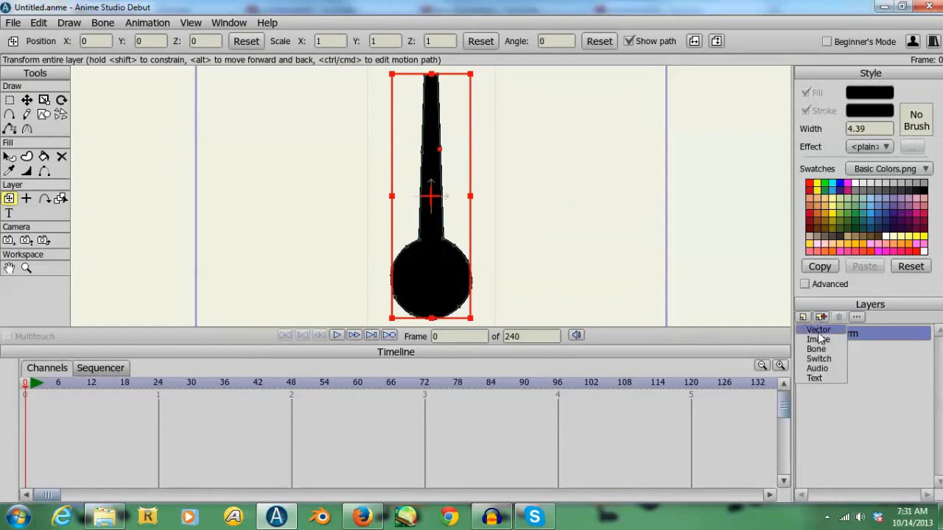
left_click(878, 342)
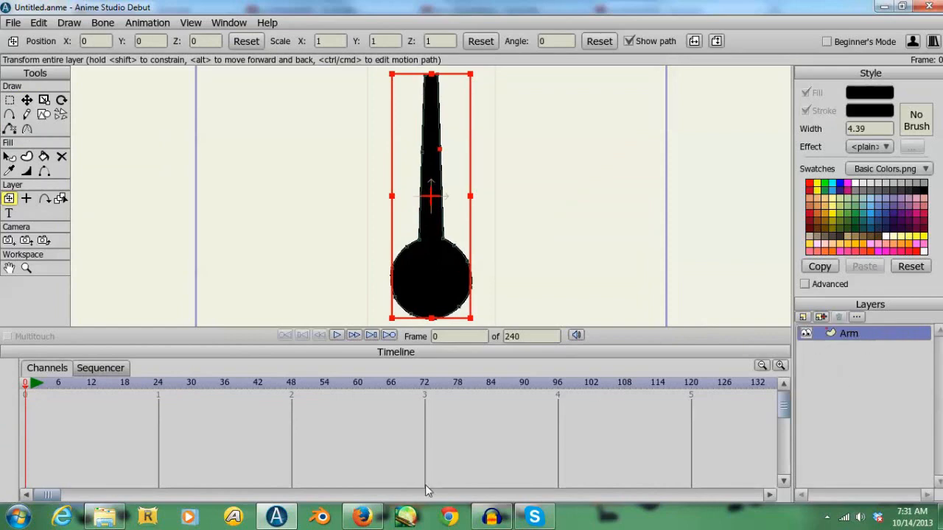
- Import ArmStraight.png from the Arms folder again at full size and select the Arm vector layer beneath it
left_click(104, 517)
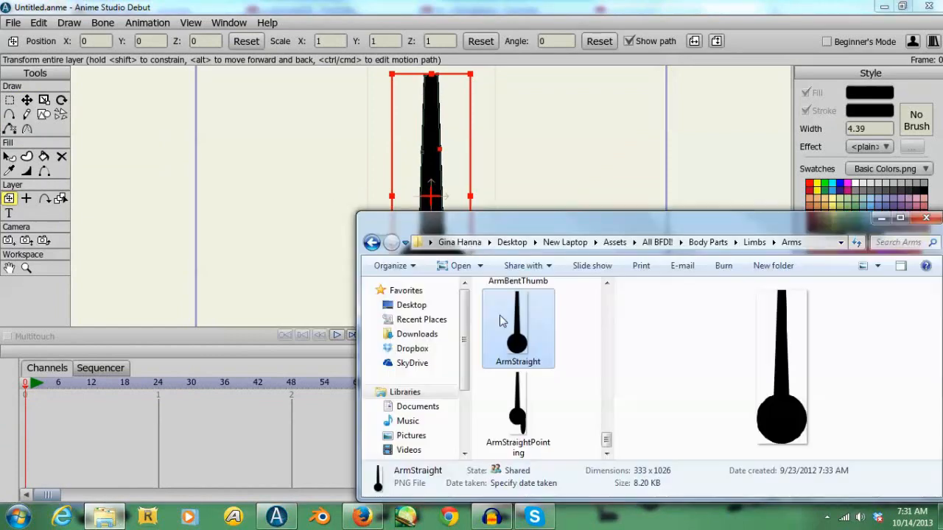
left_click_drag(227, 222, 228, 225)
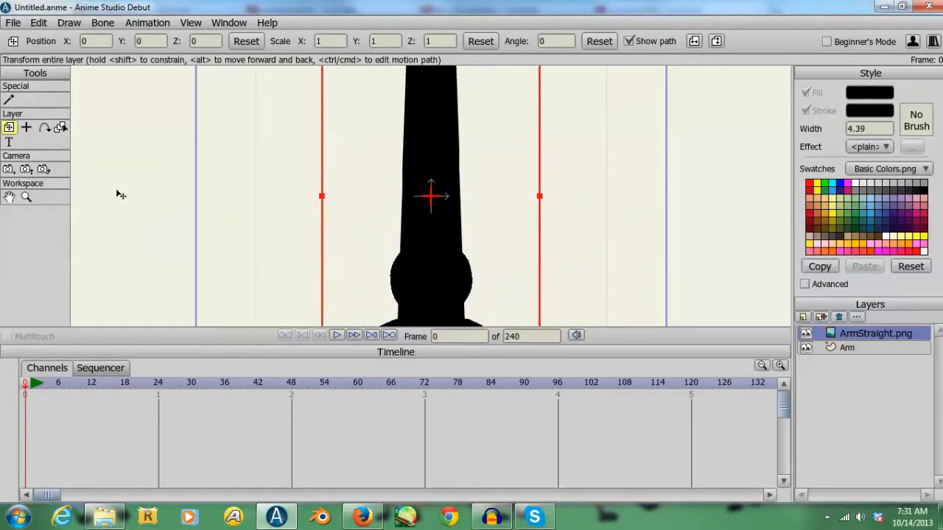
left_click(26, 197)
left_click_drag(230, 209, 152, 213)
left_click_drag(300, 259, 47, 155)
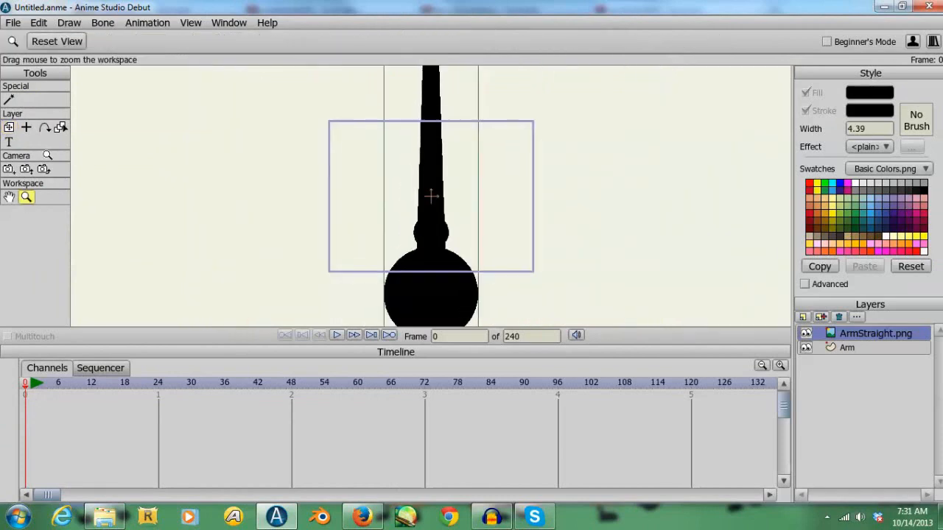
left_click_drag(260, 229, 143, 188)
left_click(847, 348)
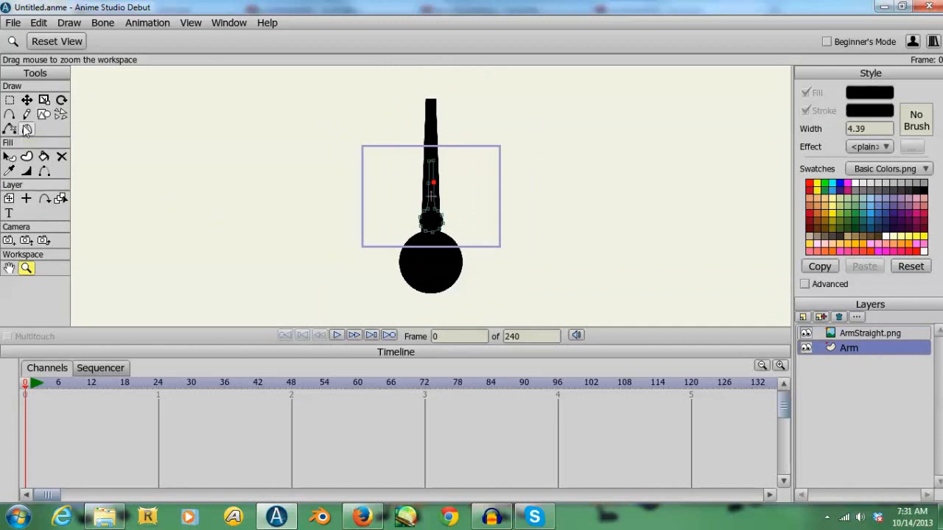
- Enlarge the Arm vector layer to a scale of about 2.8 to match the straight-arm image, and delete that vector layer
left_click(9, 197)
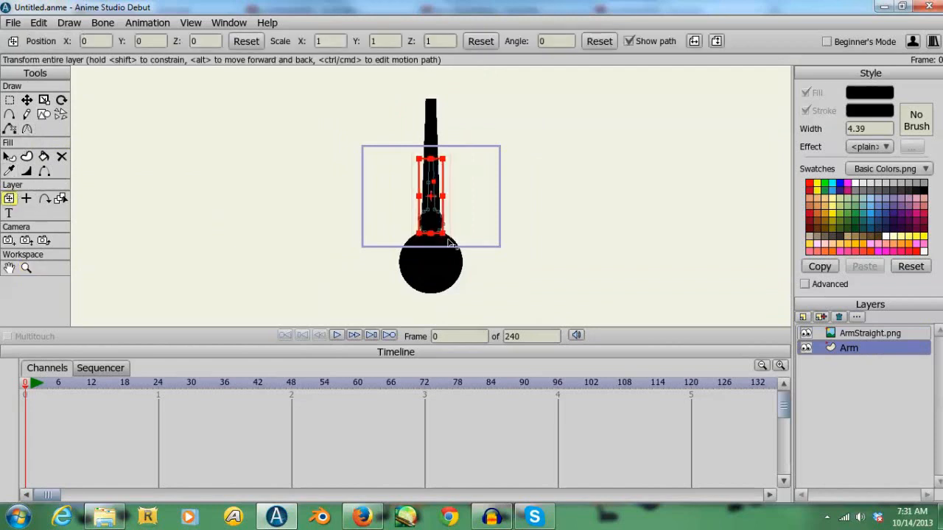
left_click_drag(445, 235, 482, 272)
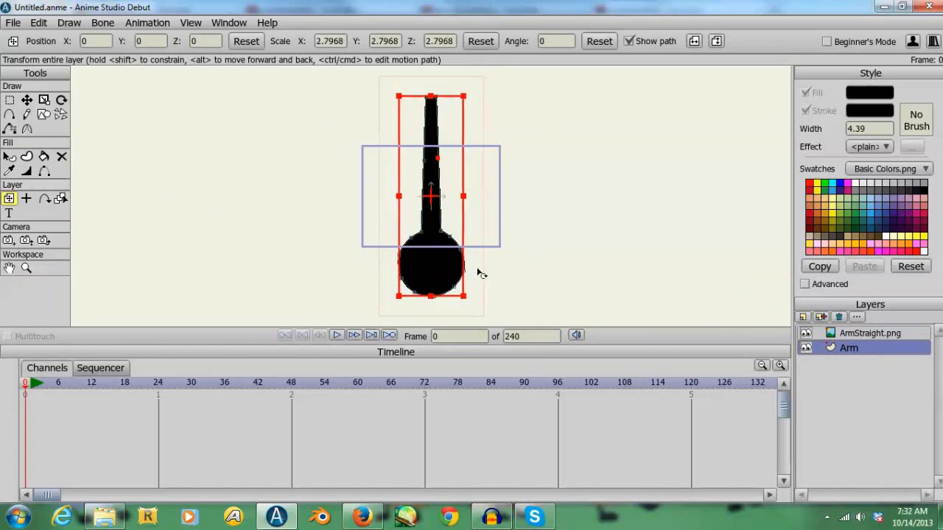
left_click(839, 317)
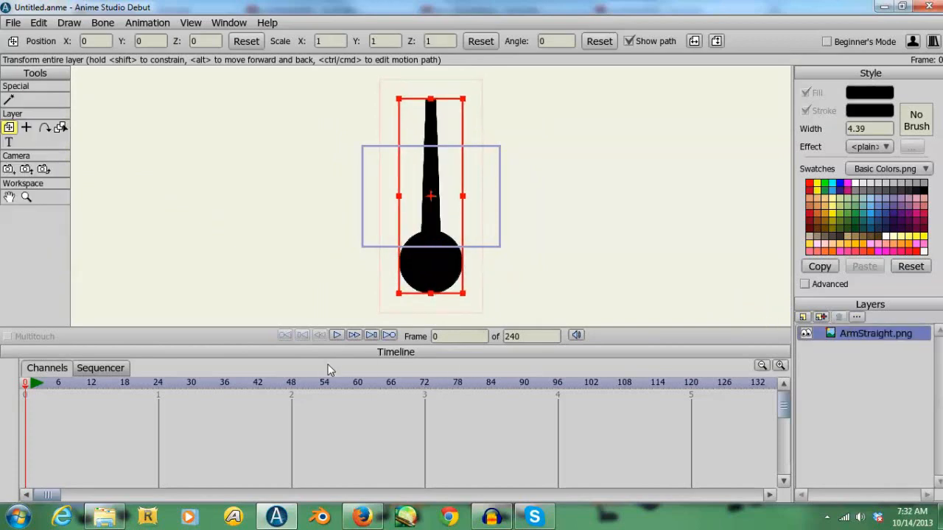
- Import ArmBent, ArmBentCurled, ArmBentHandOut, ArmBentThumb and ArmStraightPointing together from the Arms folder as image layers
left_click(104, 518)
left_click_drag(575, 403, 517, 523)
left_click_drag(606, 441, 609, 404)
left_click(539, 404, "ctrl")
left_click(536, 344, "ctrl")
left_click(523, 300, "ctrl")
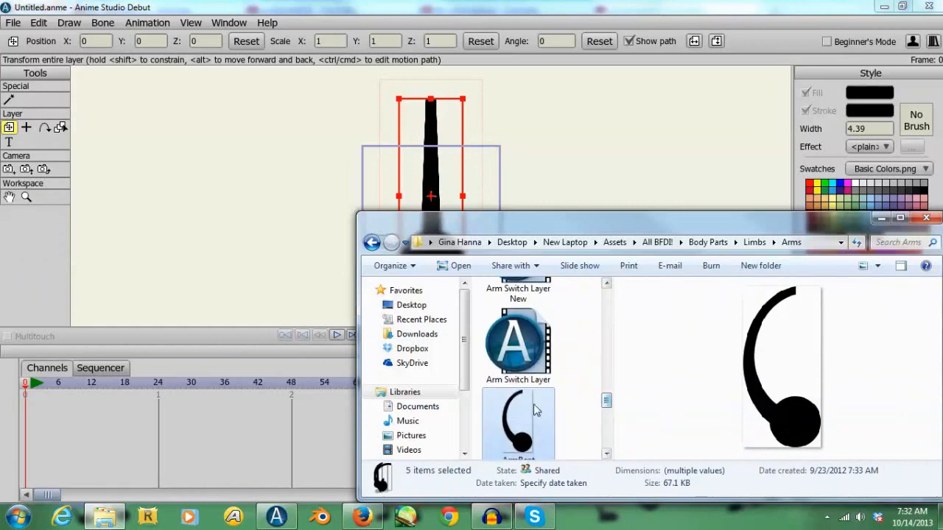
left_click_drag(526, 403, 319, 252)
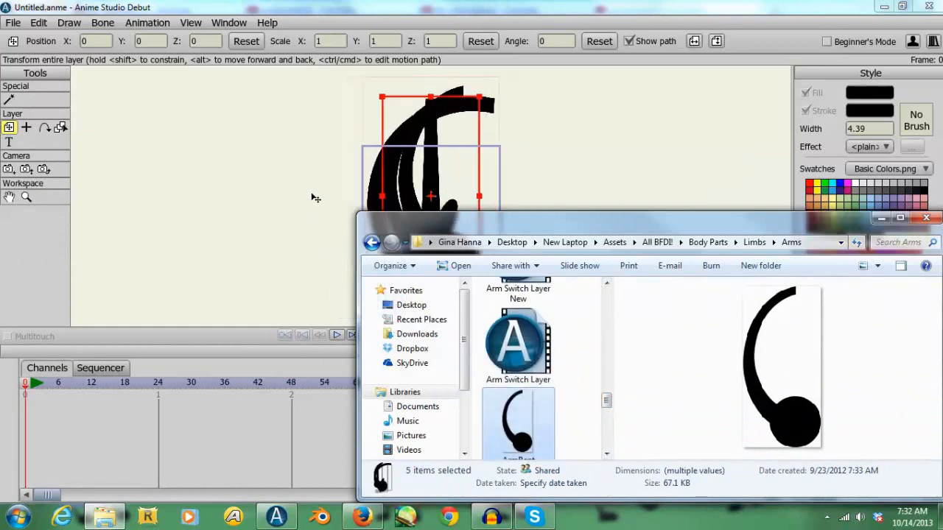
left_click(318, 199)
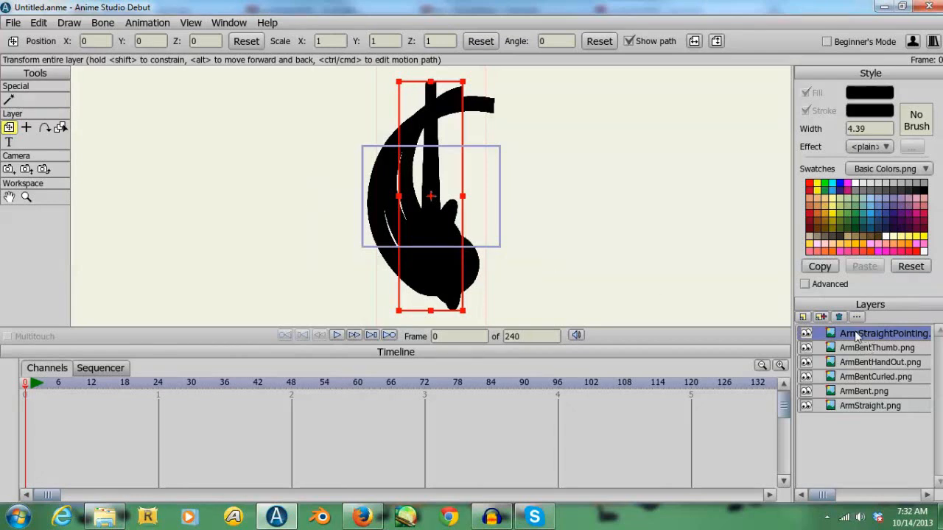
- Hide the ArmBent, ArmBentCurled, ArmBentHandOut and ArmBentThumb layers, leaving only the two straight-arm images shown
left_click(806, 392)
left_click(807, 377)
left_click(806, 362)
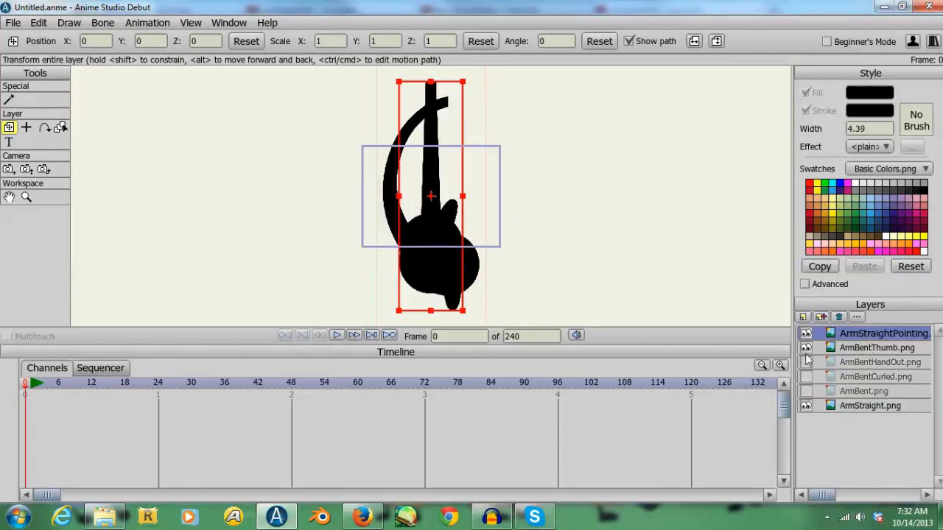
left_click(806, 348)
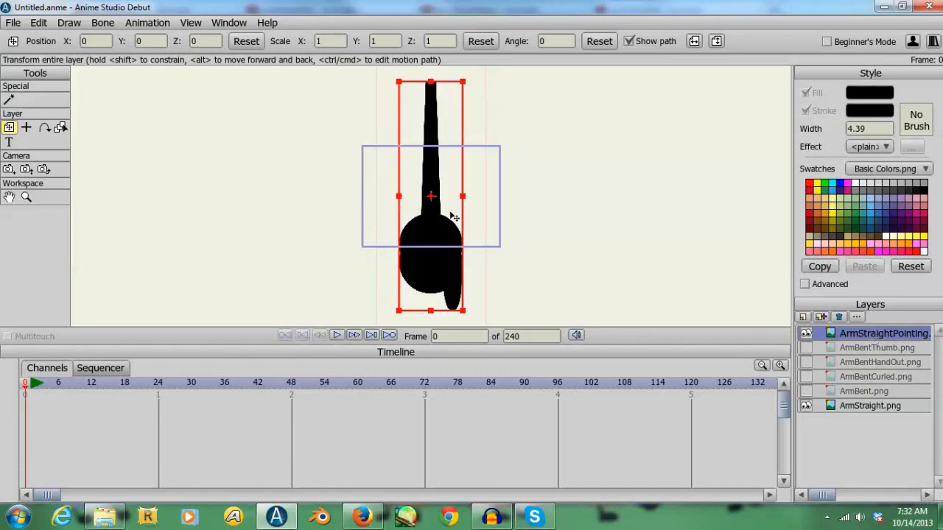
- Move the ArmStraightPointing layer down to about Y -0.34 so its shoulder end aligns with ArmStraight
left_click_drag(454, 218, 548, 385)
left_click(26, 199)
left_click(5, 127)
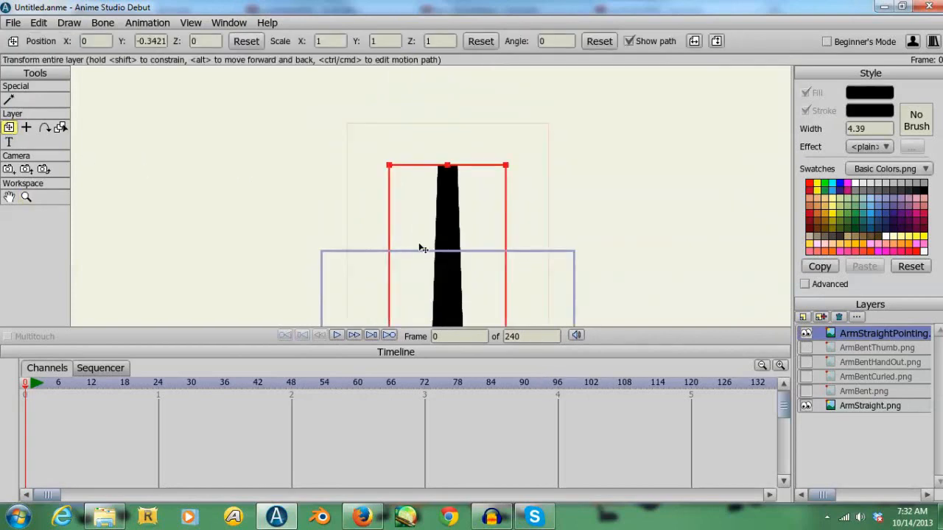
left_click_drag(457, 248, 457, 247)
- Show ArmBentThumb instead of ArmStraightPointing and move it to about X -0.29, Y -0.05 so its arm tip meets ArmStraight's
left_click(806, 348)
left_click(806, 334)
left_click(865, 350)
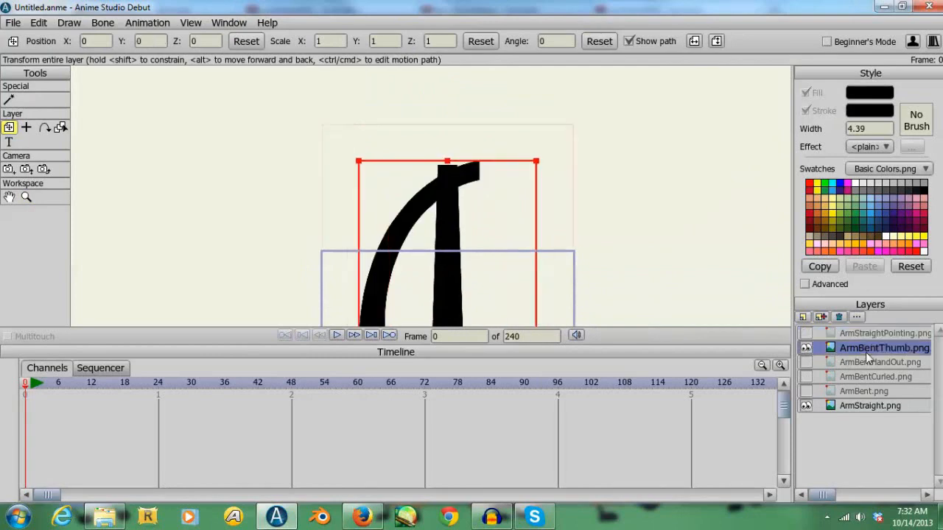
left_click_drag(482, 242, 454, 244)
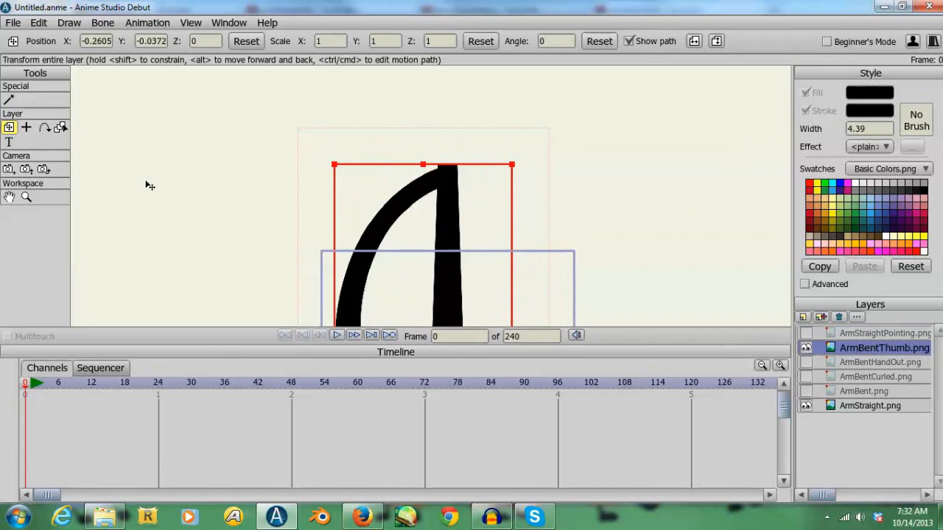
left_click(27, 197)
left_click_drag(305, 200, 398, 246)
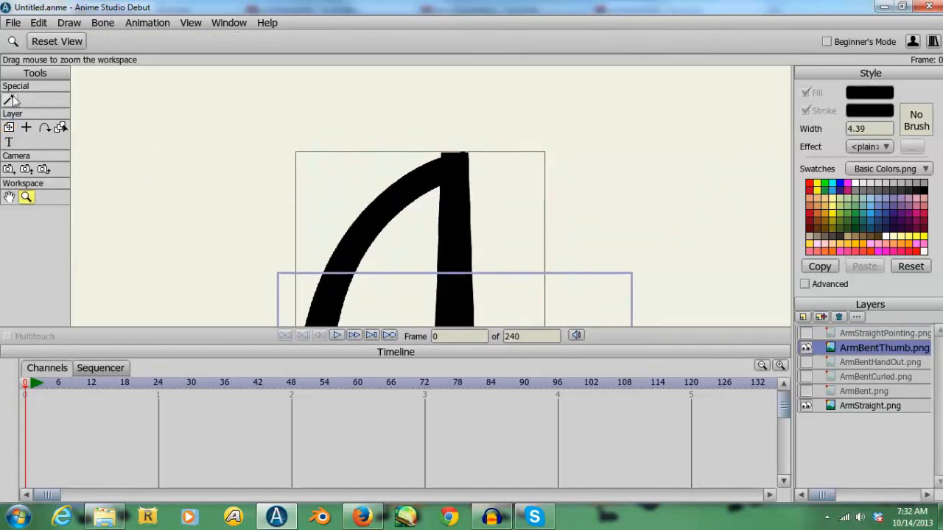
left_click(9, 128)
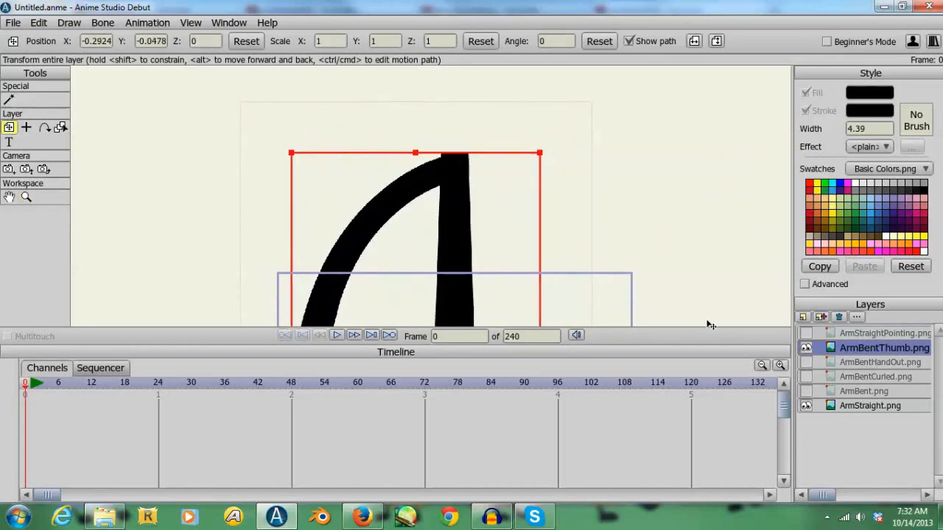
- Show ArmBentHandOut instead of ArmBentThumb and move it to about X -0.584, Y -0.255, its arm tip over ArmStraight's
left_click(807, 347)
left_click(807, 362)
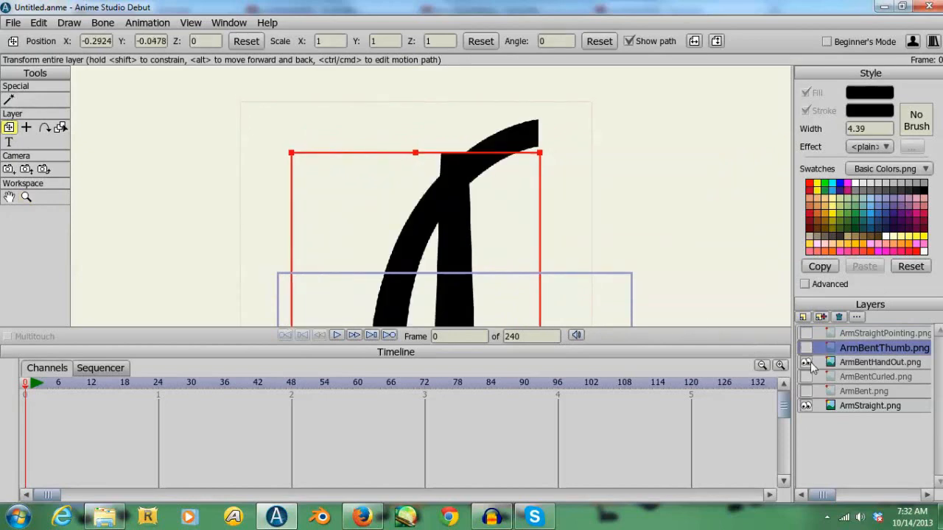
left_click(866, 363)
left_click_drag(463, 232, 388, 263)
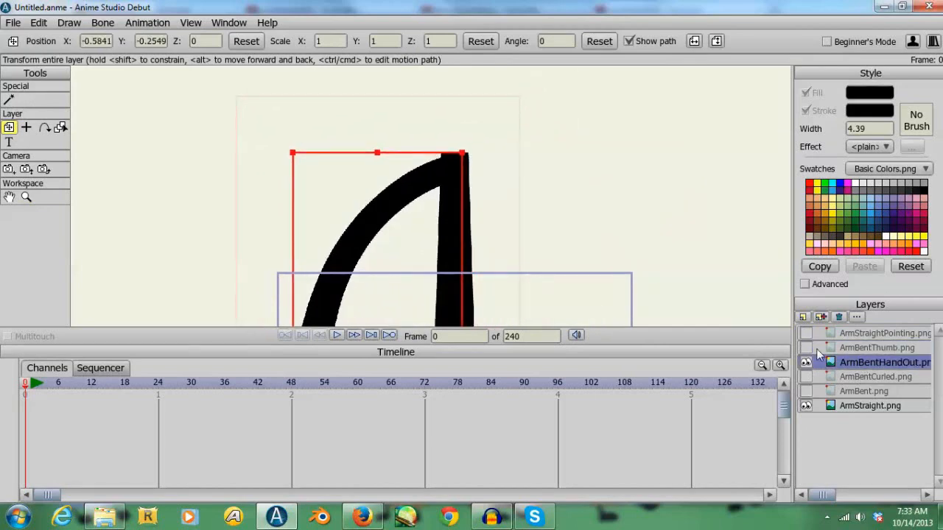
double_click(806, 362)
left_click_drag(442, 276, 442, 274)
left_click(12, 198)
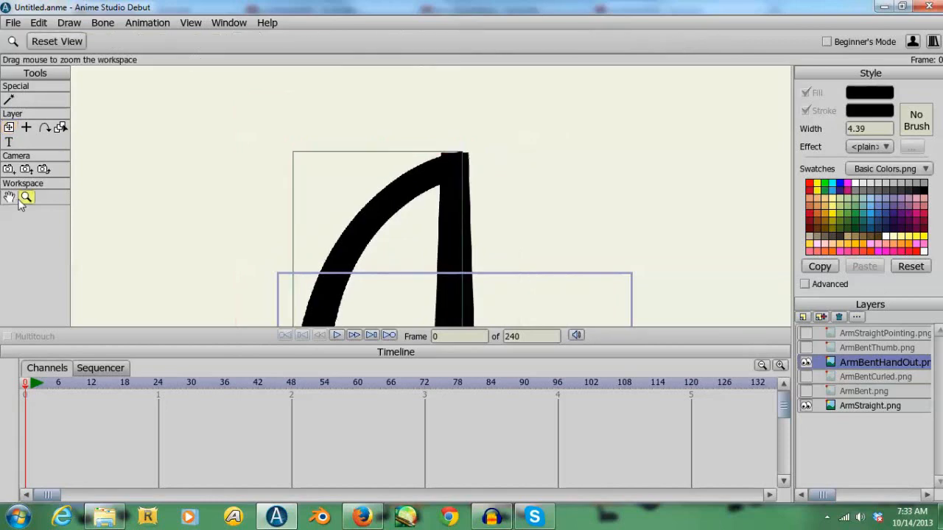
left_click(10, 128)
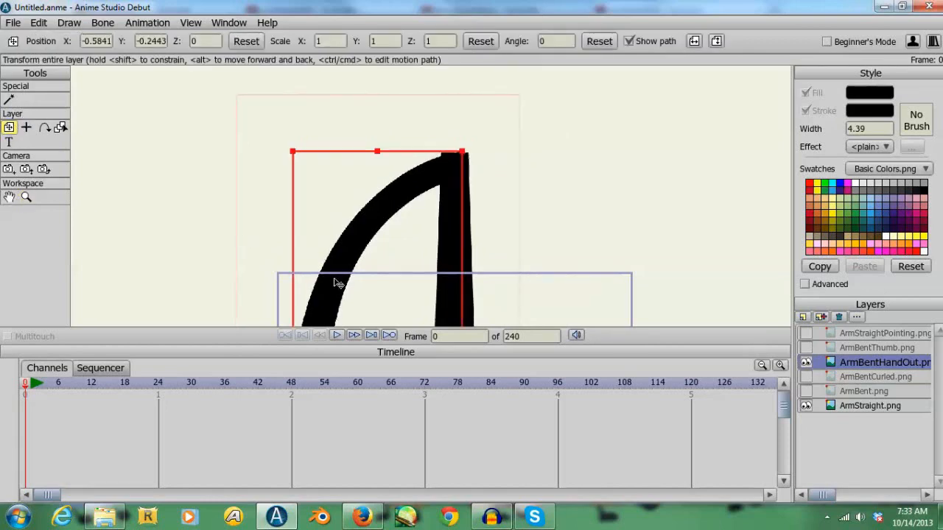
key("ctrl+z")
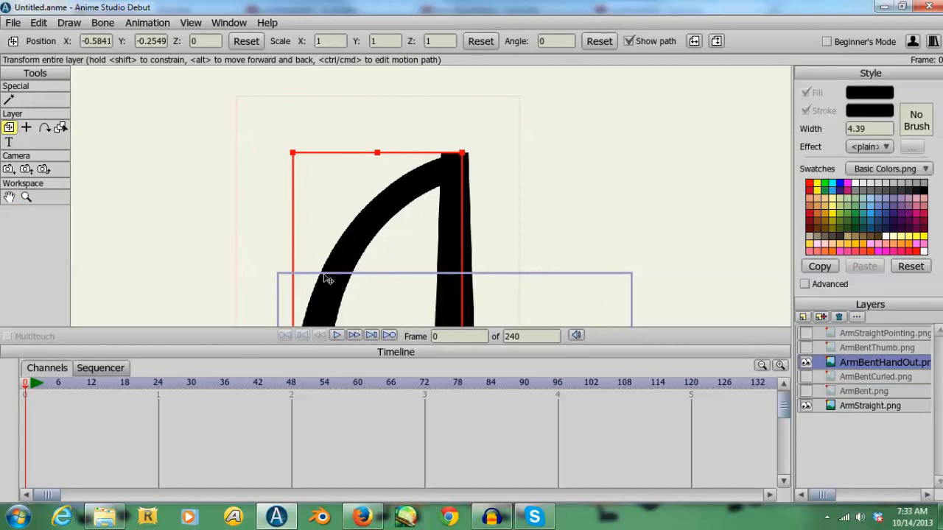
- Fine-tune the ArmBentHandOut layer's position to about X -0.589, Y -0.250
left_click(26, 197)
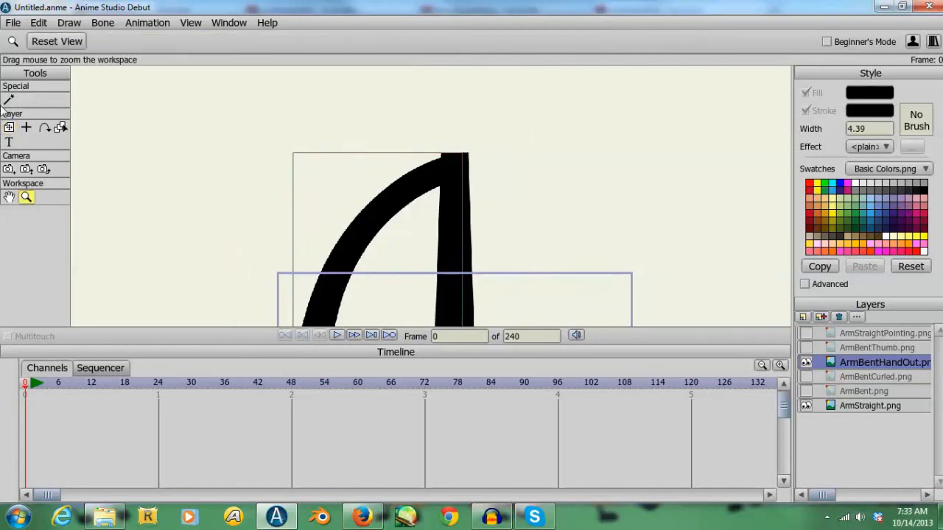
left_click(9, 128)
left_click_drag(372, 219, 371, 218)
- Show ArmBentCurled instead of ArmBentHandOut and move it to about X -1.20, Y -0.02 so its arm tip meets ArmStraight's
left_click(806, 377)
left_click(806, 362)
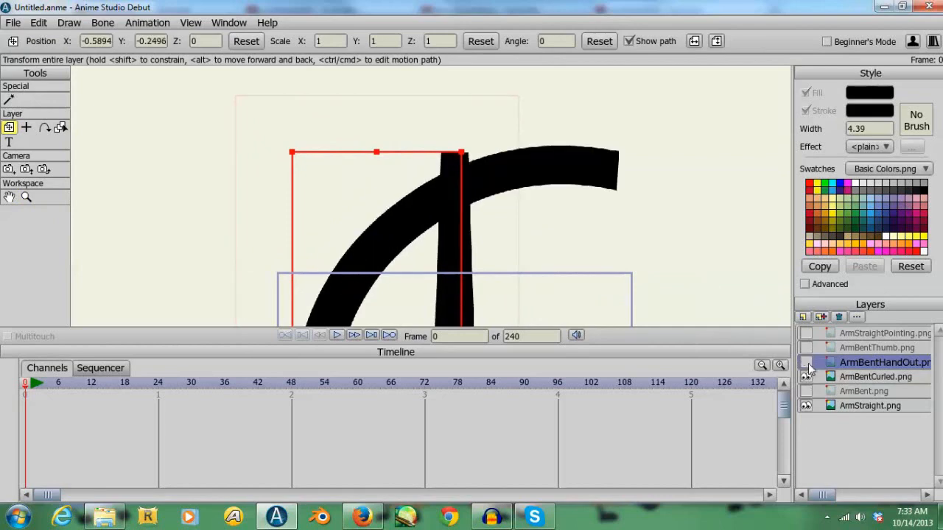
left_click(854, 377)
left_click_drag(508, 222, 351, 224)
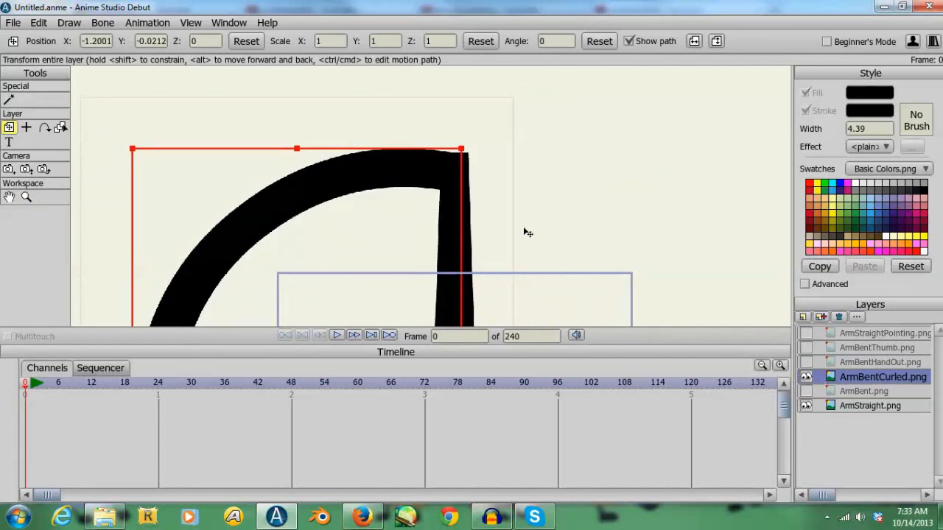
left_click(25, 197)
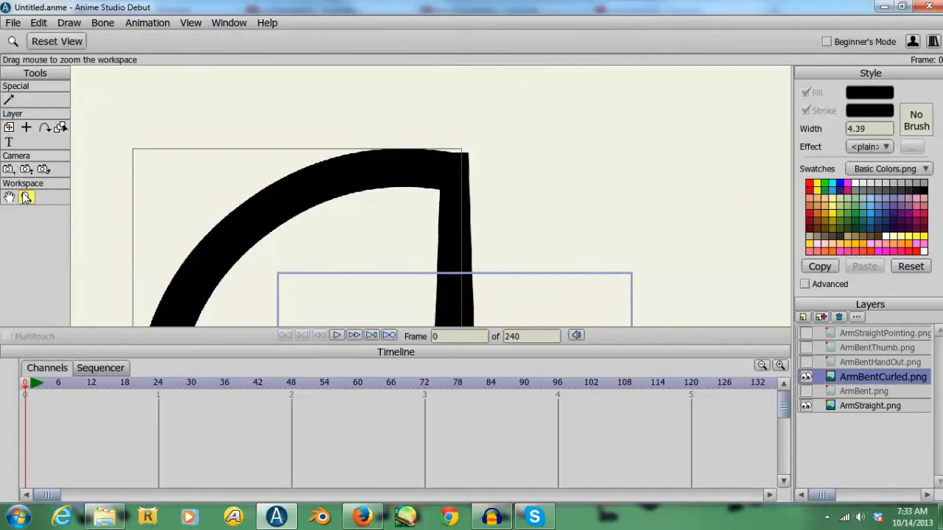
- Show ArmBent instead of ArmBentCurled and move it so its arm tip lines up with the top of ArmStraight
left_click(806, 377)
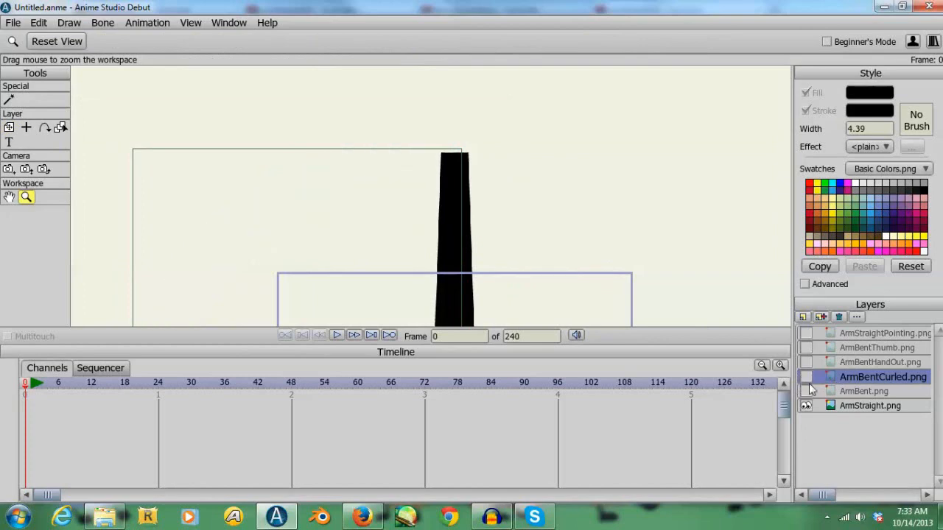
left_click(806, 391)
left_click(838, 392)
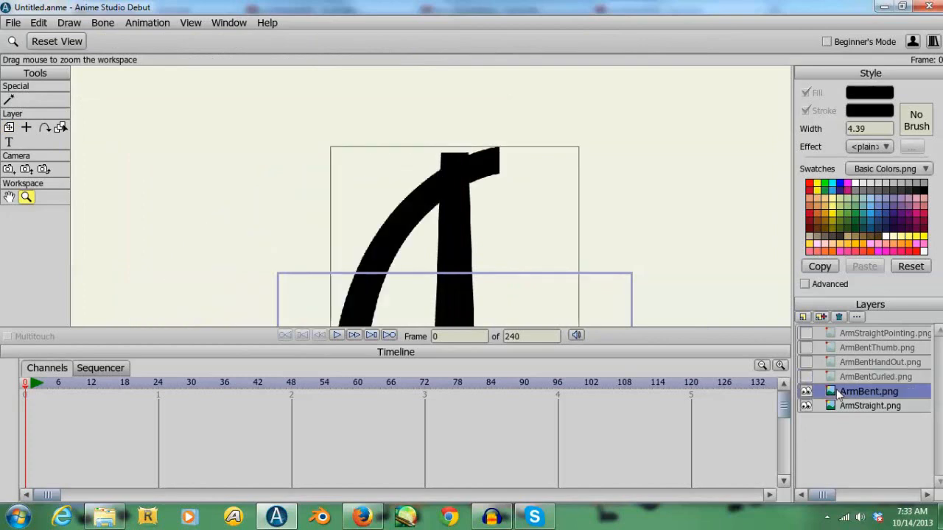
left_click(9, 128)
left_click_drag(454, 217, 440, 233)
- Turn the visibility of ArmBentCurled, ArmBentHandOut, ArmBentThumb and ArmStraightPointing back on so all arm images show together
left_click(25, 197)
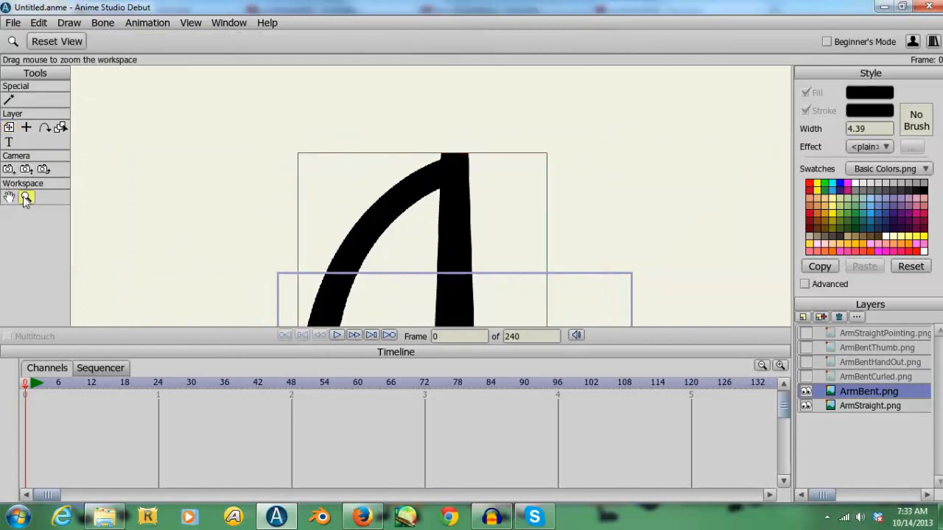
left_click(79, 44)
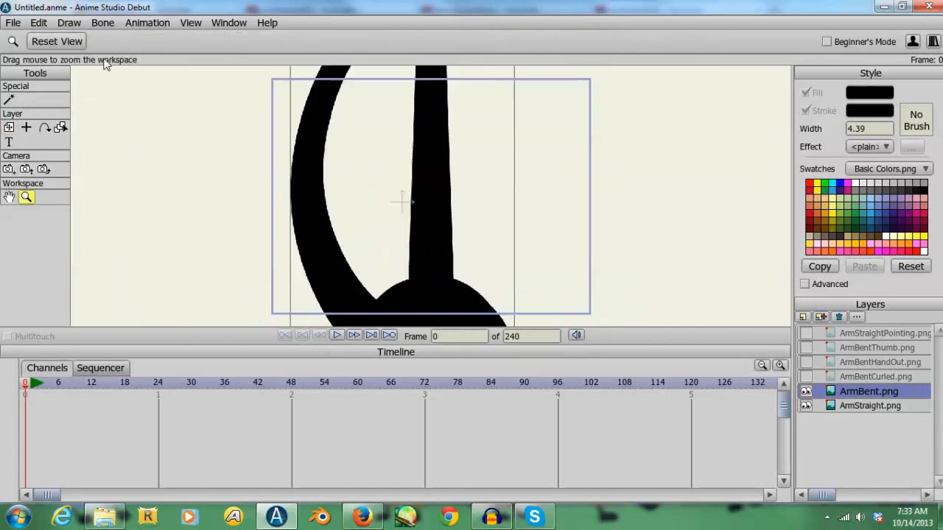
left_click_drag(394, 189, 152, 121)
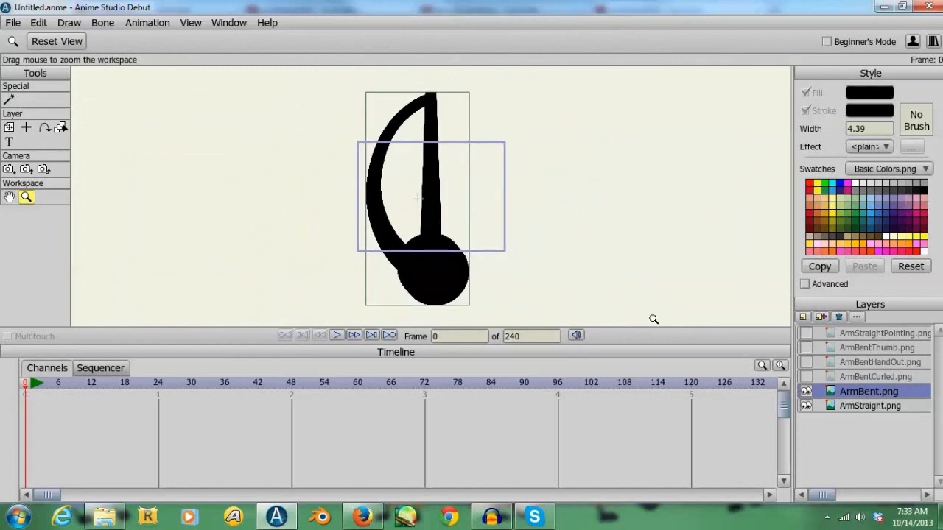
left_click_drag(625, 265, 586, 246)
left_click(806, 377)
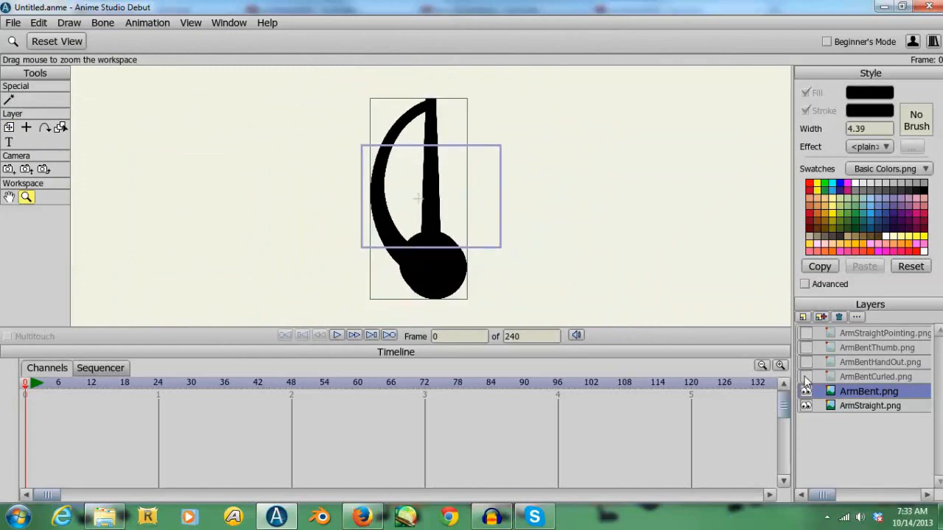
left_click(806, 362)
left_click(806, 348)
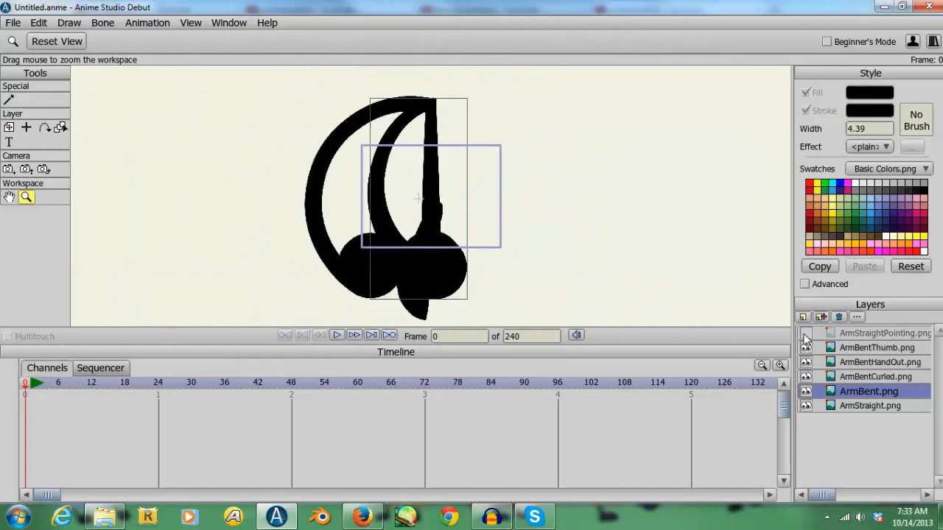
left_click(806, 333)
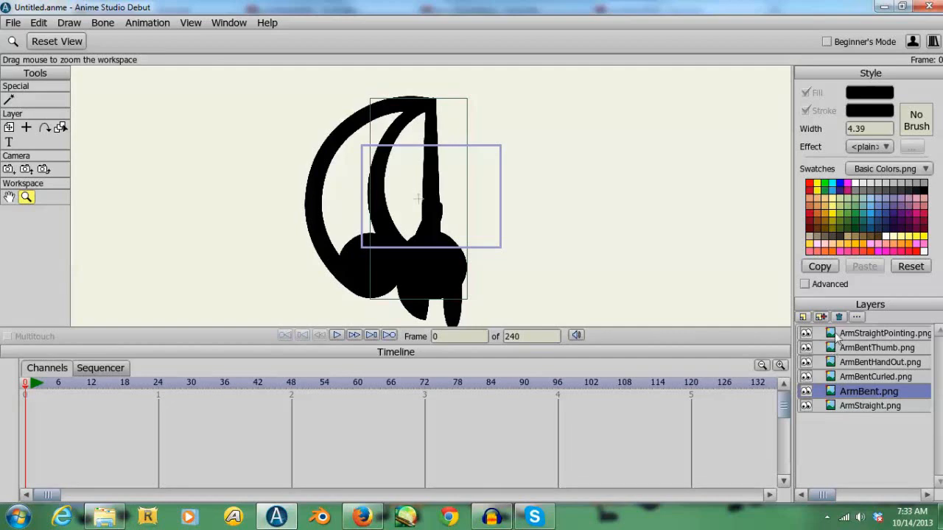
- Create a switch layer above ArmStraightPointing and name it Arm
left_click(836, 333)
left_click(804, 317)
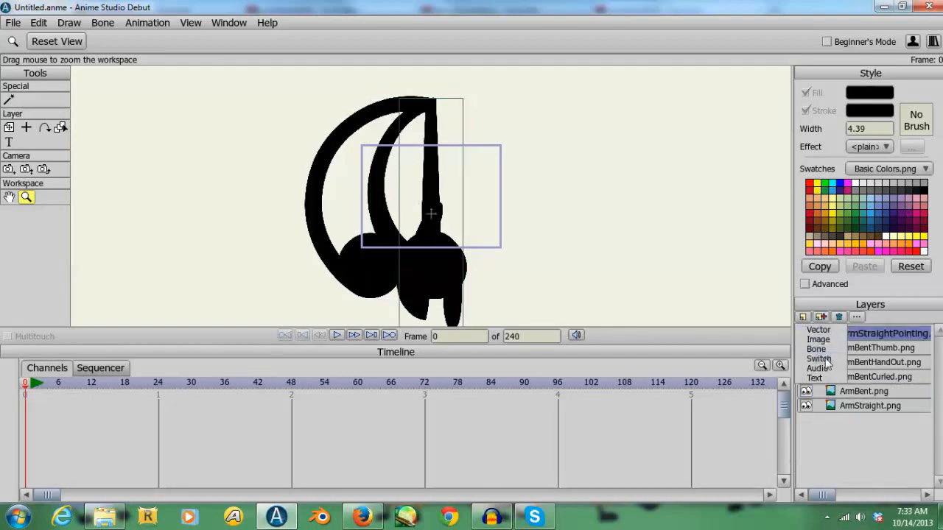
left_click(818, 349)
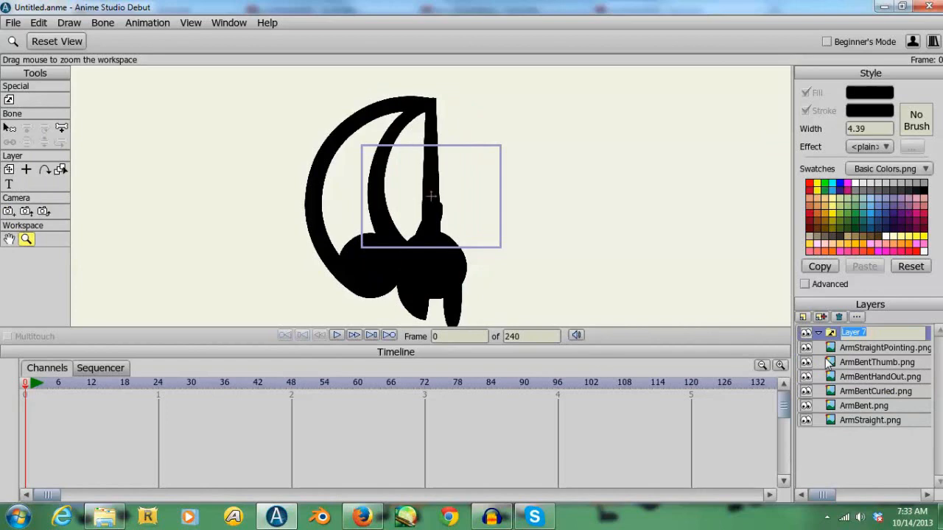
type("Arm")
key("Return")
- Move all six arm image layers, from ArmStraightPointing through ArmStraight, into the Arm switch layer
left_click(847, 350)
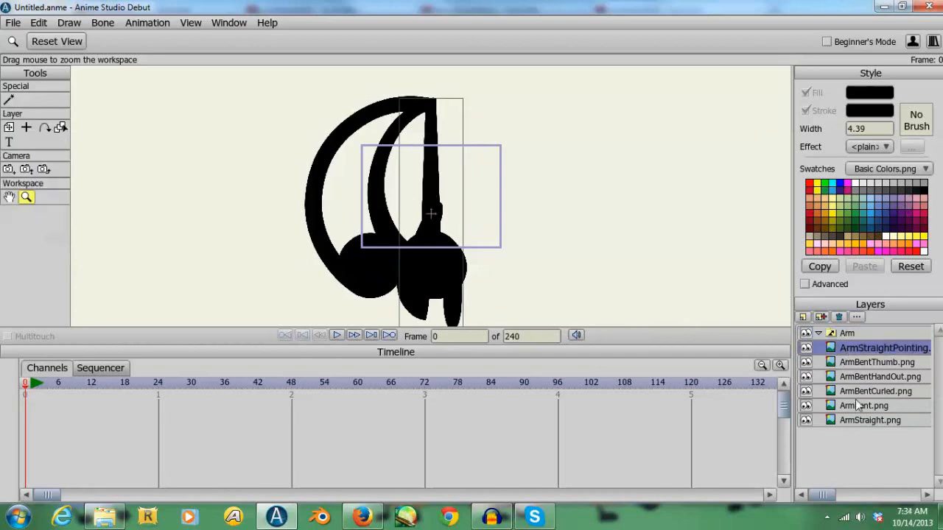
left_click(858, 419, "shift")
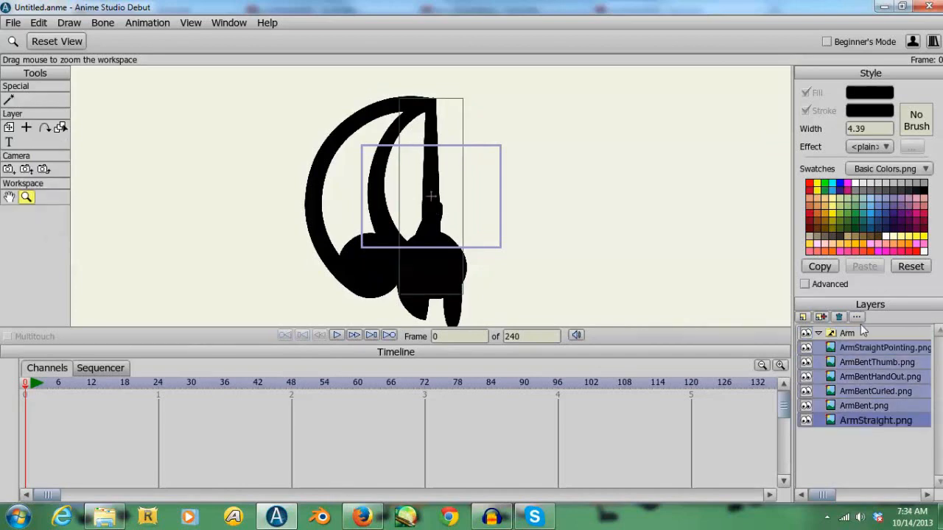
left_click_drag(851, 355, 838, 337)
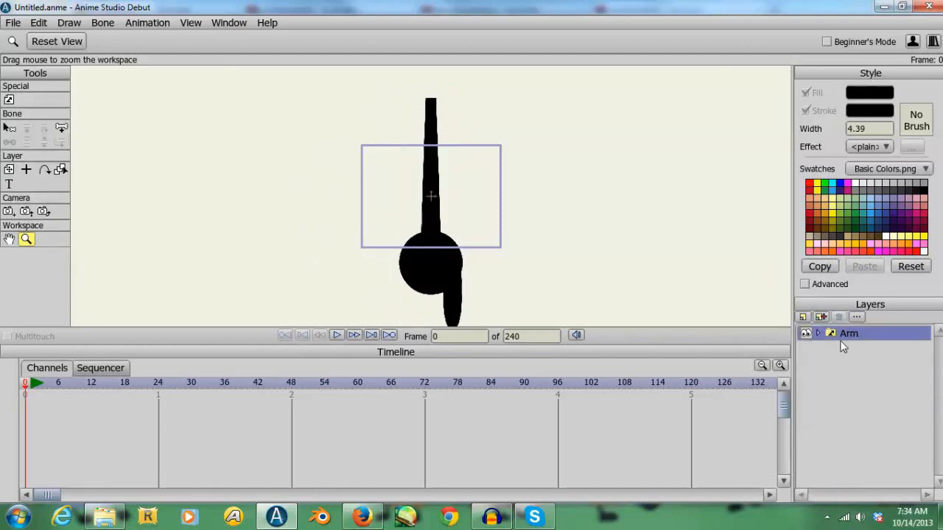
- Set the Arm switch layer to show ArmStraight.png
right_click(829, 335)
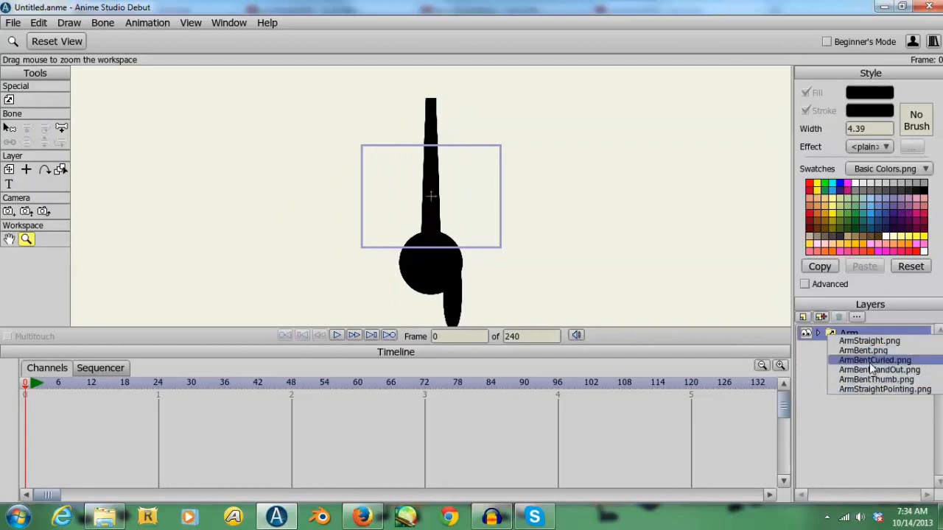
left_click(868, 342)
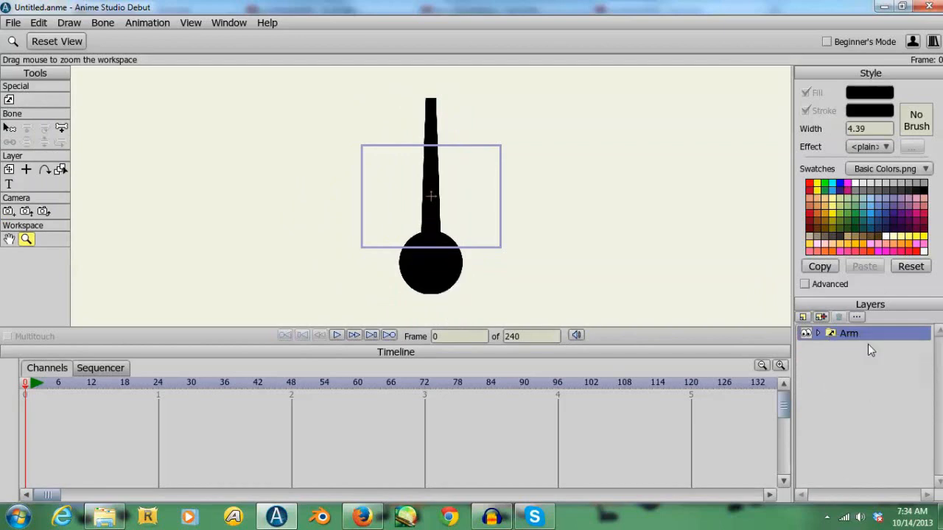
- Examine the other arm pose images in the Arms folder in Windows Explorer, from Arm Down through Arm Shaking0001
left_click(122, 518)
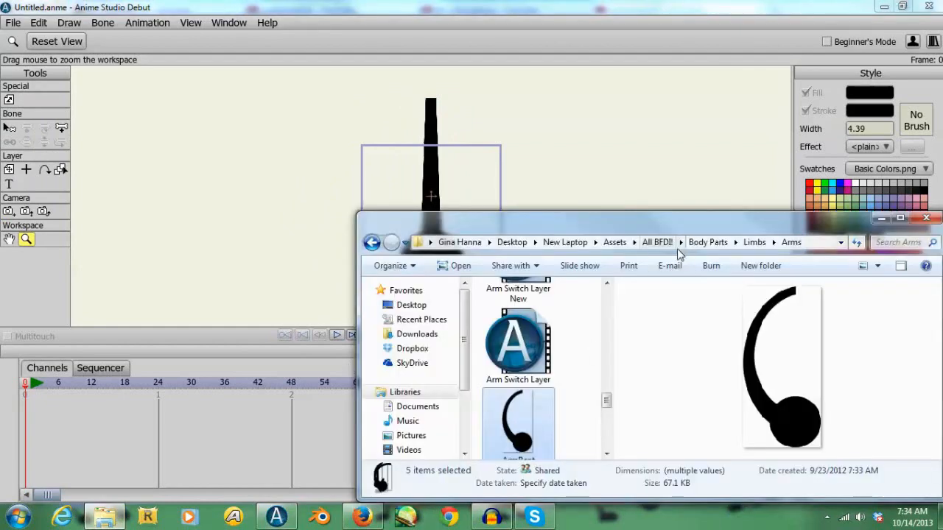
left_click_drag(604, 408, 607, 297)
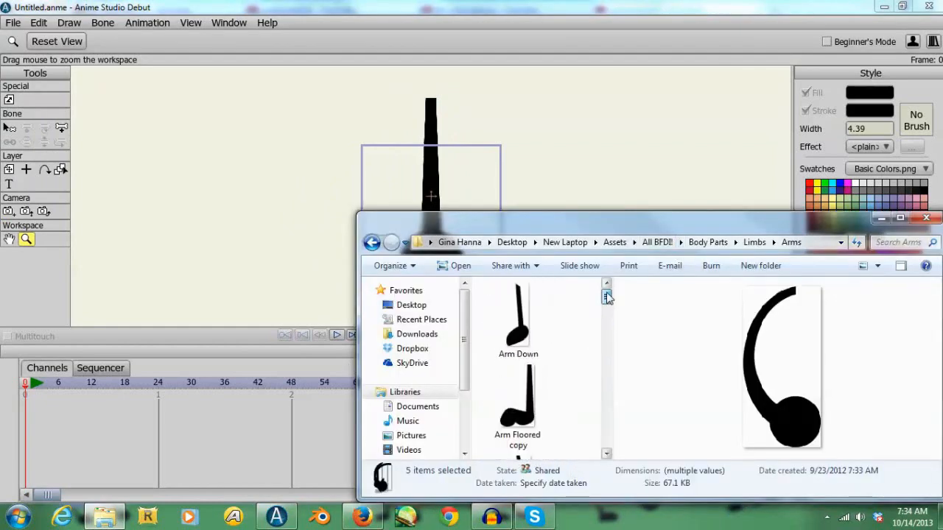
left_click(533, 328)
key("Down")
key("Down")
key("Down")
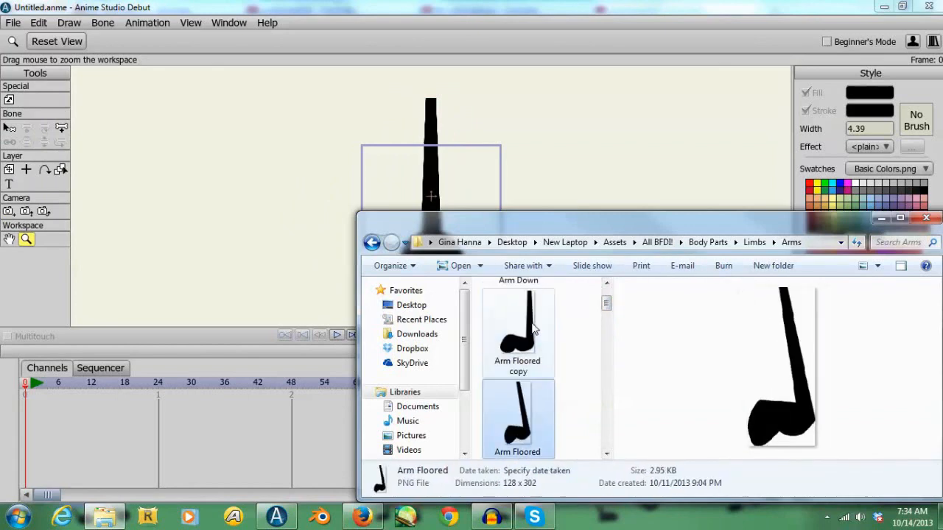
key("Down")
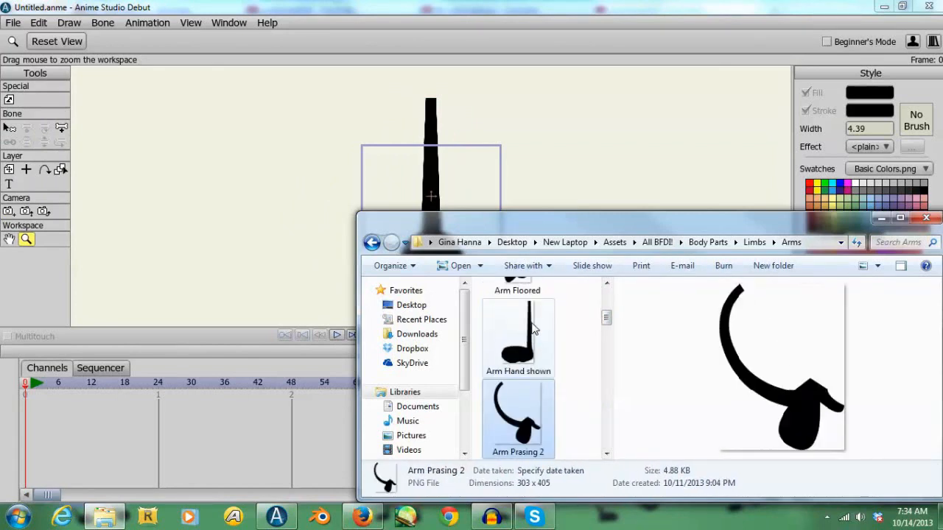
key("Down")
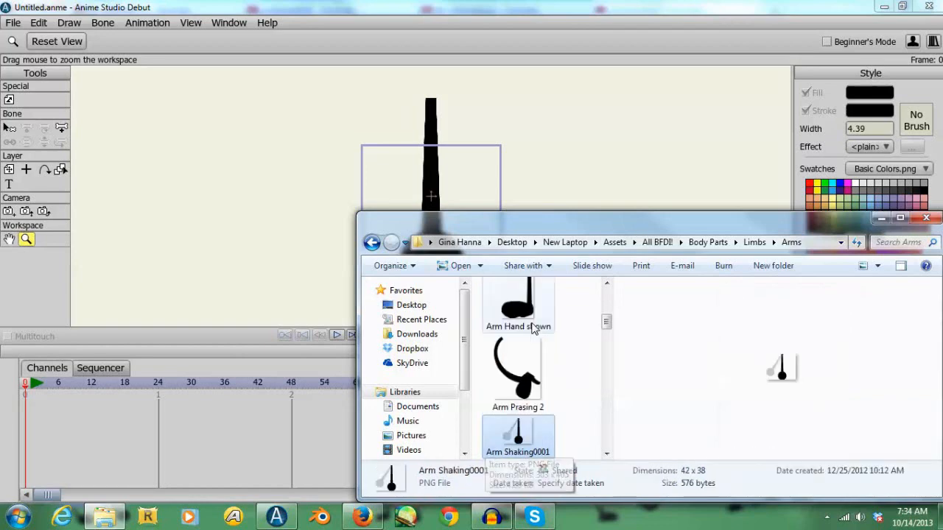
key("Up")
key("Up")
key("Up")
key("Up")
key("Up")
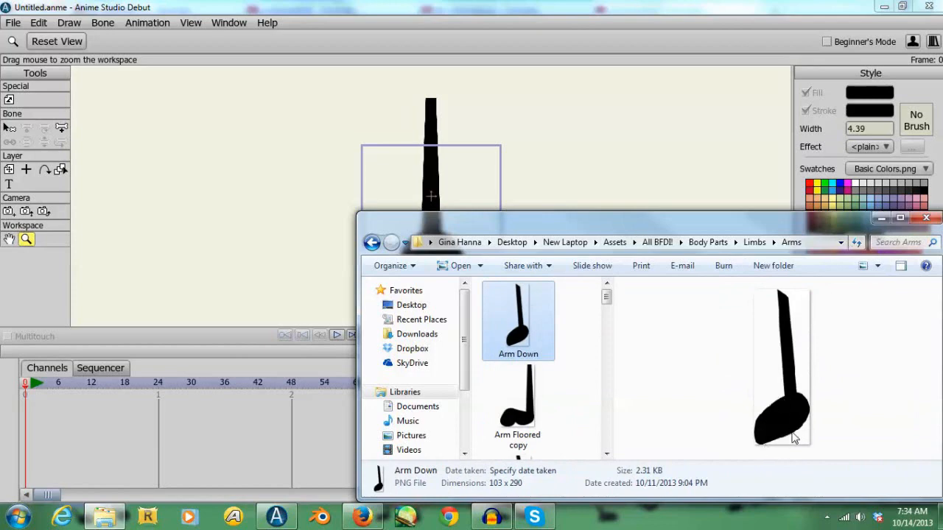
left_click(881, 219)
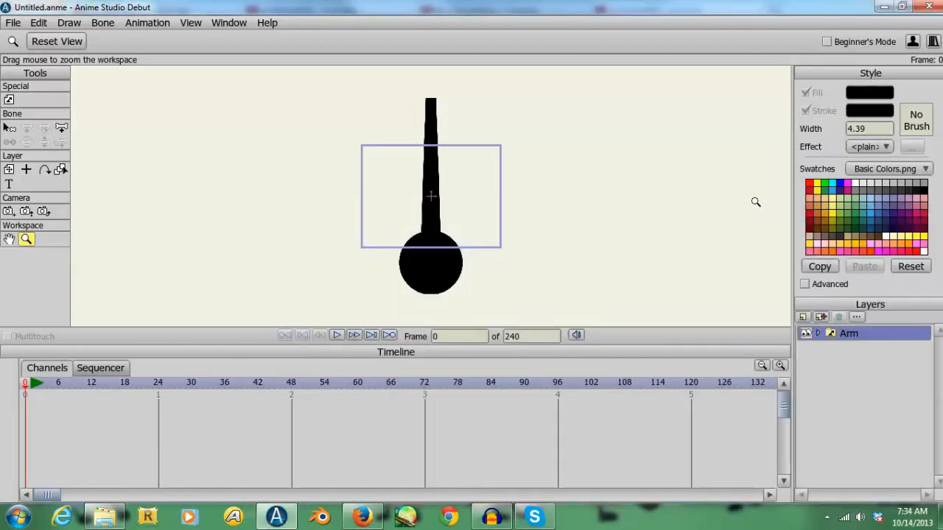
- Start a new document, saving the current arm project as Arm in the Assets folder
left_click(13, 23)
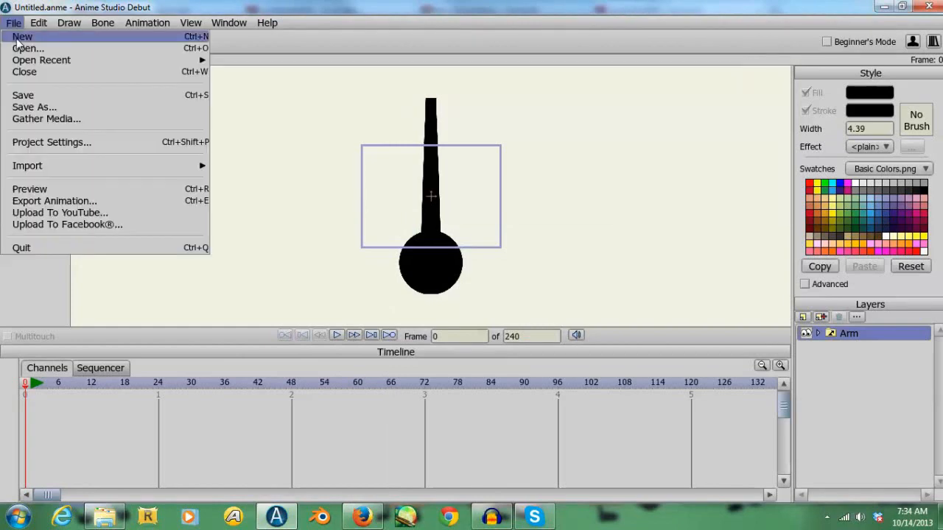
left_click(19, 44)
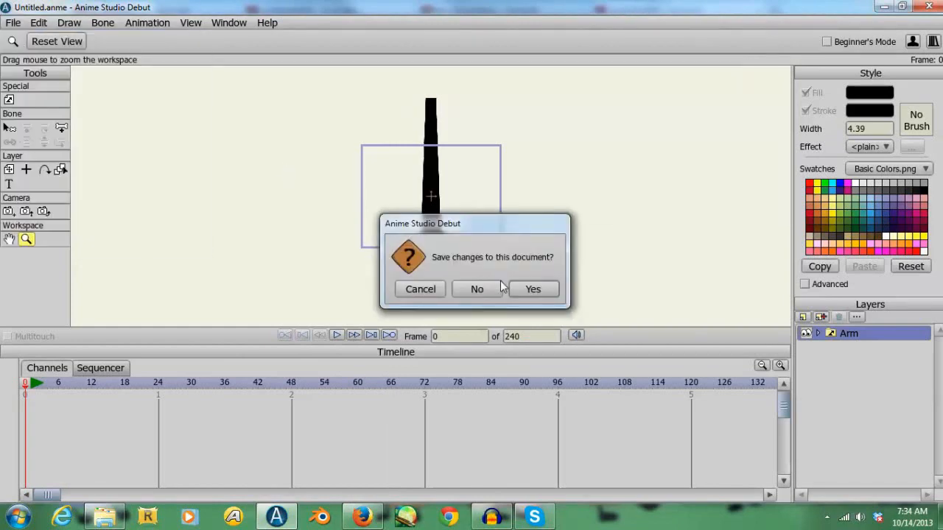
left_click(533, 289)
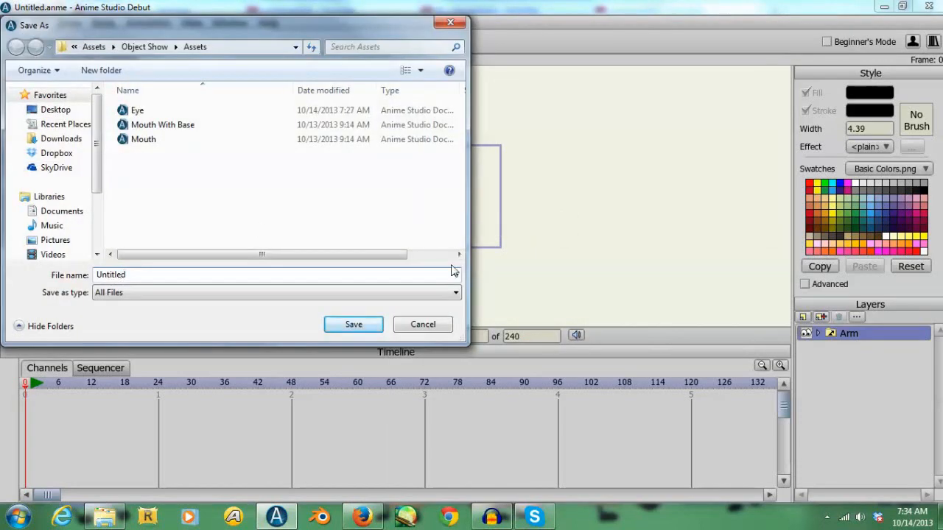
type("Arm")
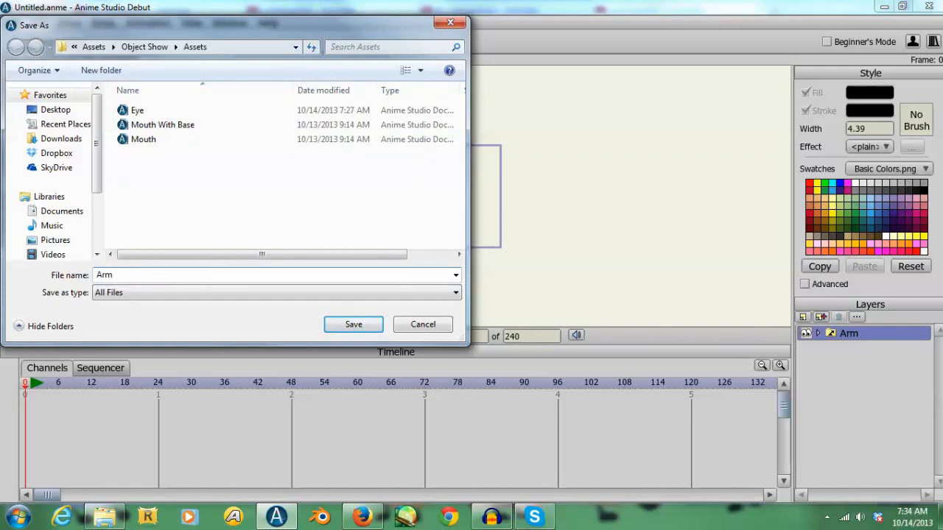
key("Return")
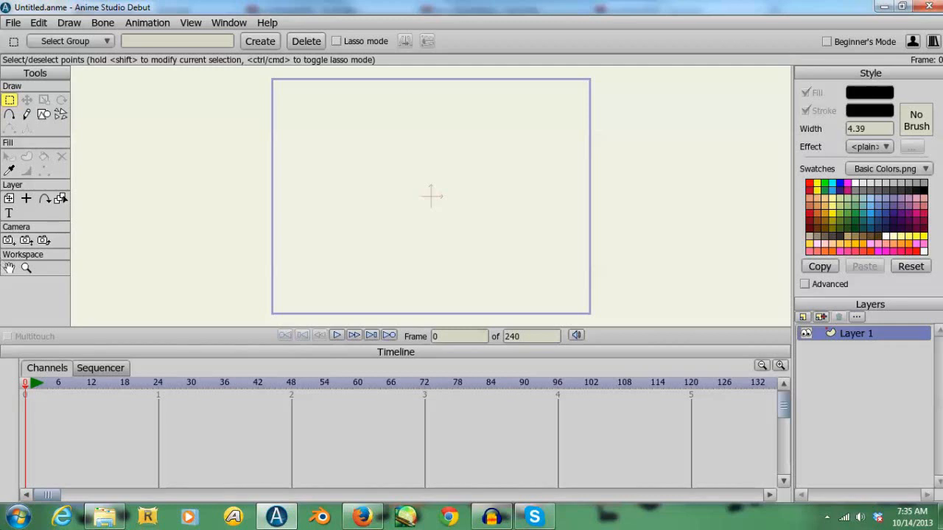
- Switch to Windows Explorer and open the Legs folder inside Limbs
left_click(173, 464)
left_click(374, 244)
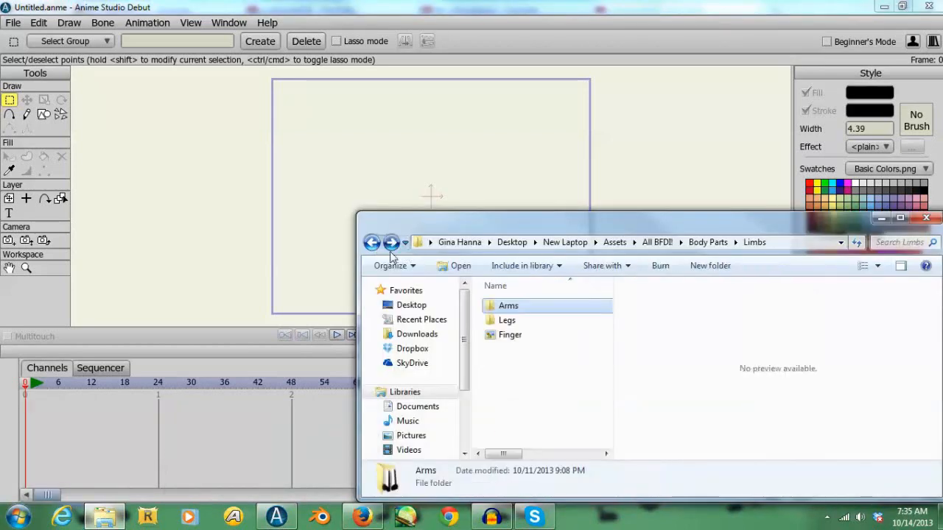
double_click(518, 325)
left_click_drag(607, 304, 614, 337)
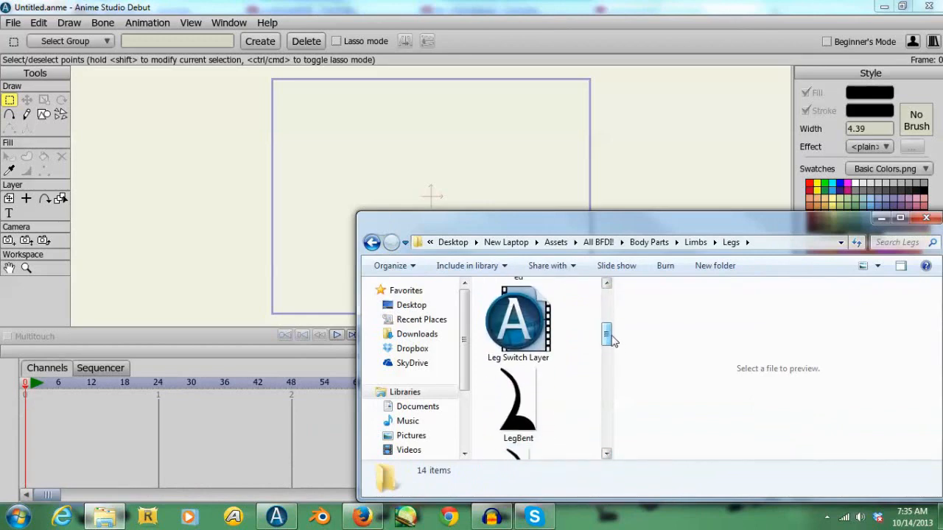
- Import the eight single-leg pose images, including ArmBentScrunched, LegBent and LegStraight with their variants, into the new Anime Studio document
left_click_drag(607, 337, 516, 328)
left_click_drag(610, 395, 604, 308)
left_click(502, 375, "ctrl")
left_click(519, 306, "ctrl")
left_click(520, 369, "ctrl")
left_click(518, 430, "ctrl")
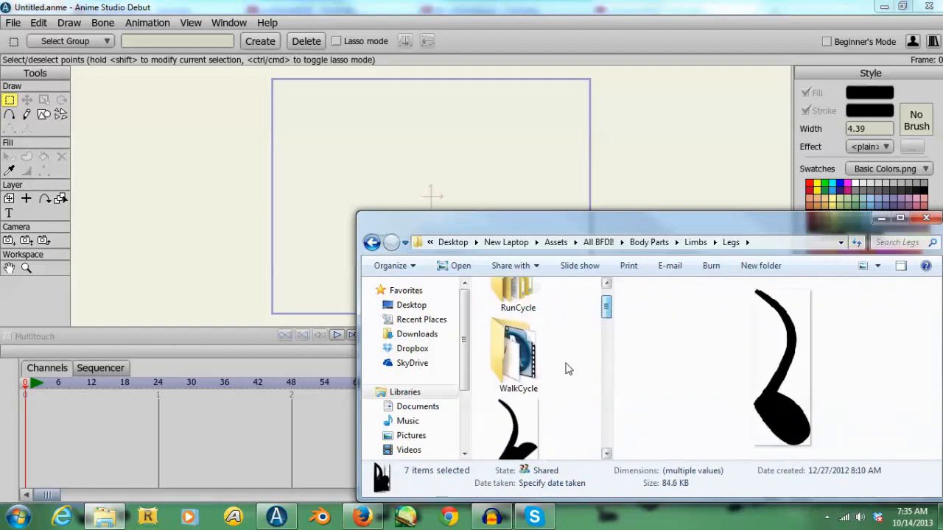
left_click(539, 410, "ctrl")
left_click_drag(539, 411, 322, 236)
left_click_drag(606, 313, 608, 467)
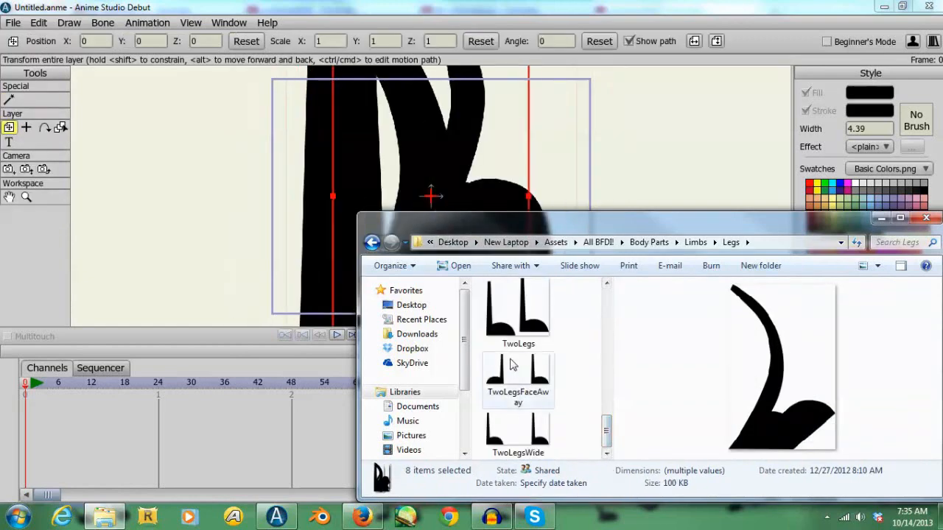
left_click(881, 220)
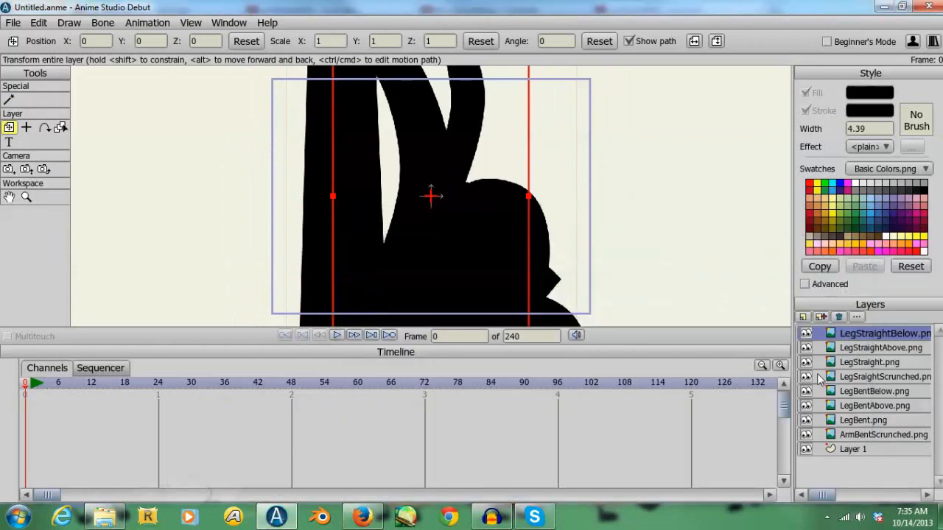
- Create a switch layer above LegStraightBelow and name it Leg
left_click(803, 318)
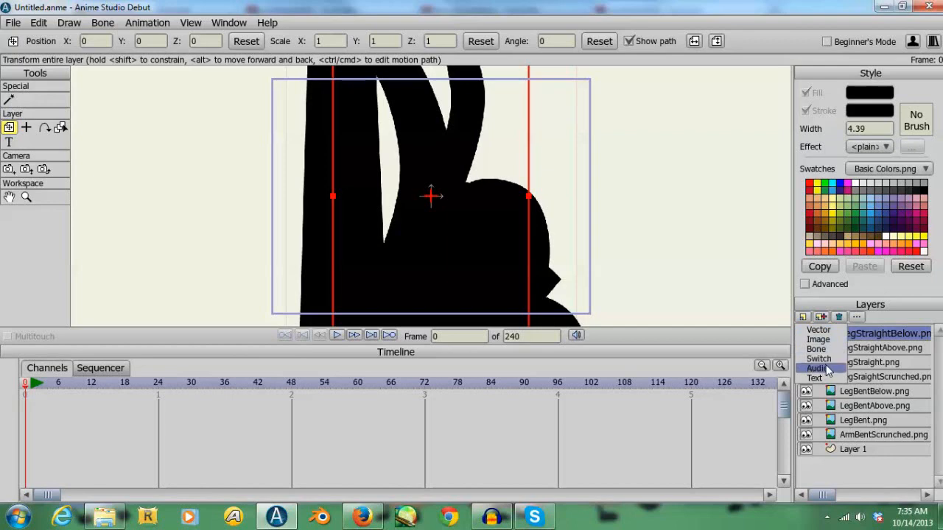
left_click(820, 360)
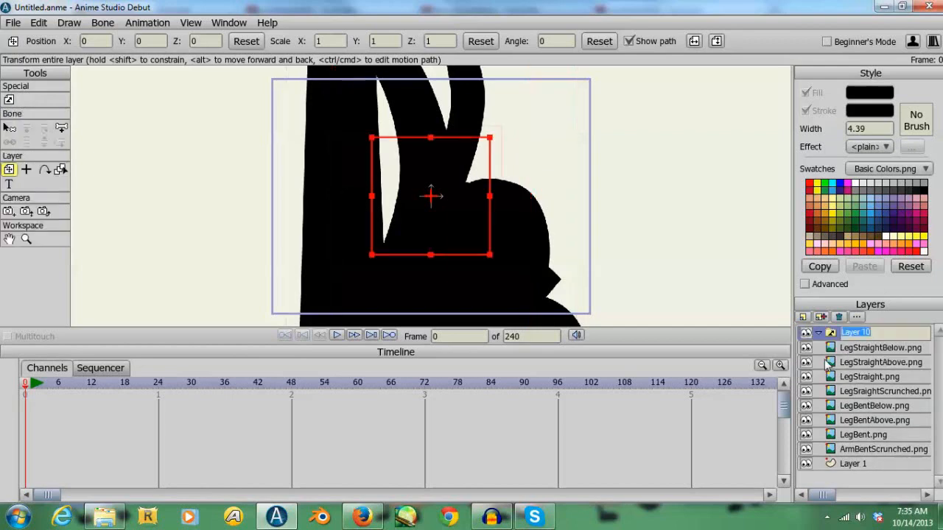
type("Le")
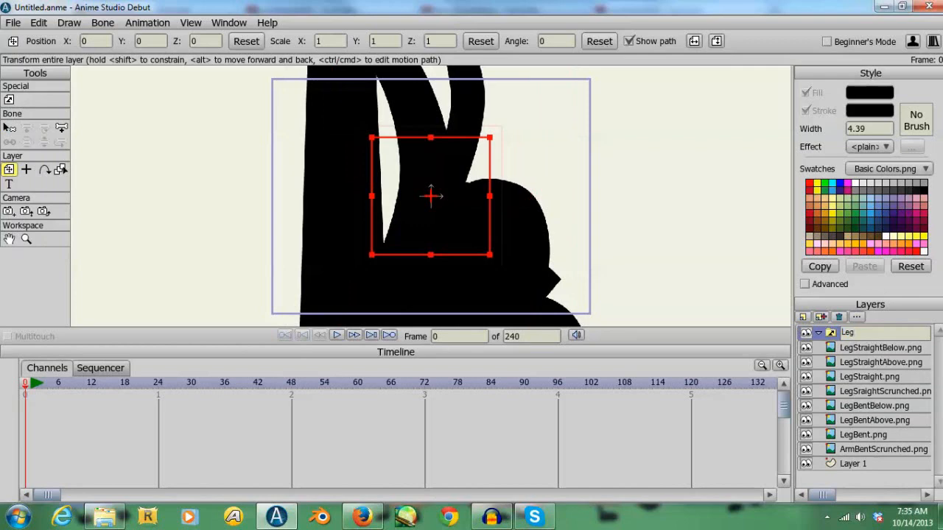
type("g")
key("Return")
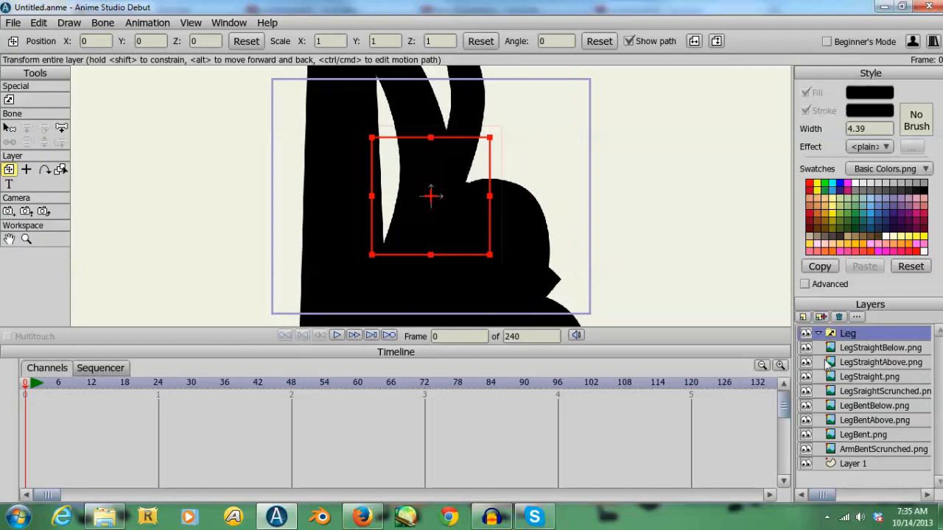
- Rename the ArmBentScrunched.png layer as LegBentScrunched.png
left_click(872, 450)
double_click(871, 451)
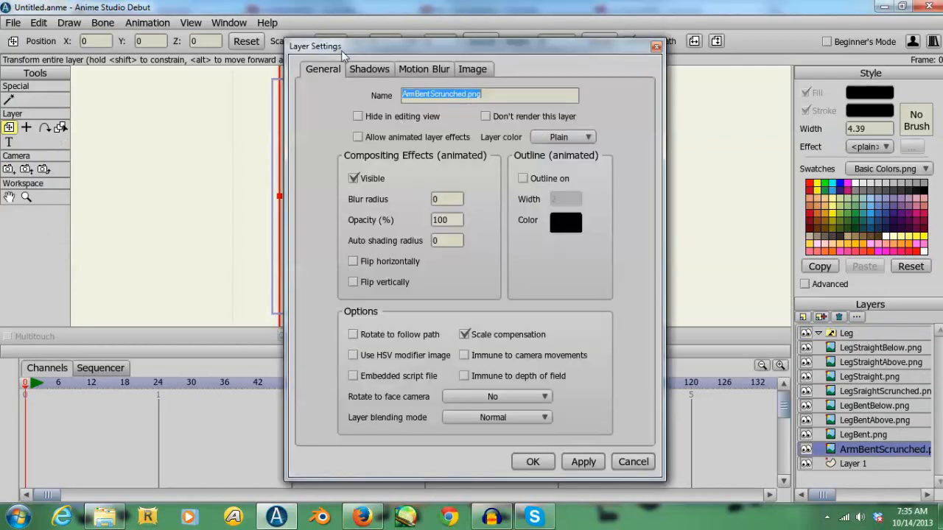
left_click_drag(415, 95, 394, 99)
type("Leg")
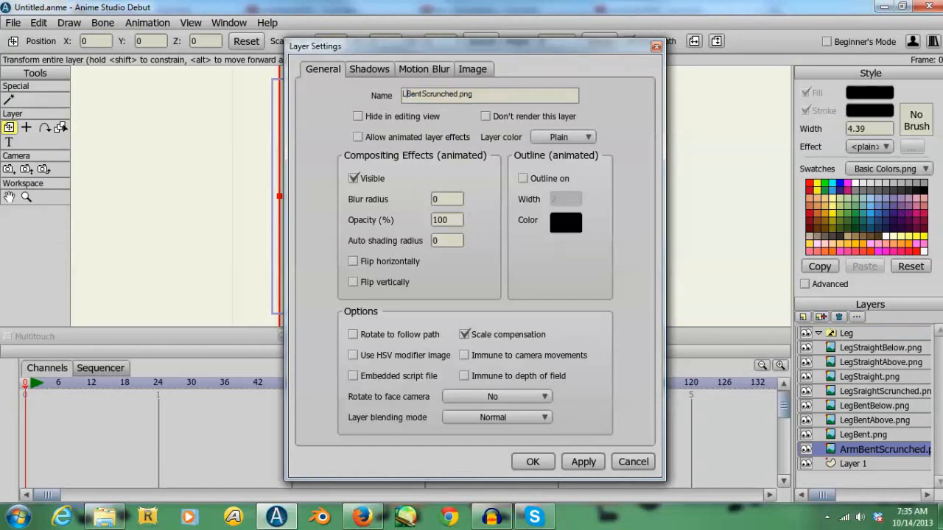
left_click(533, 462)
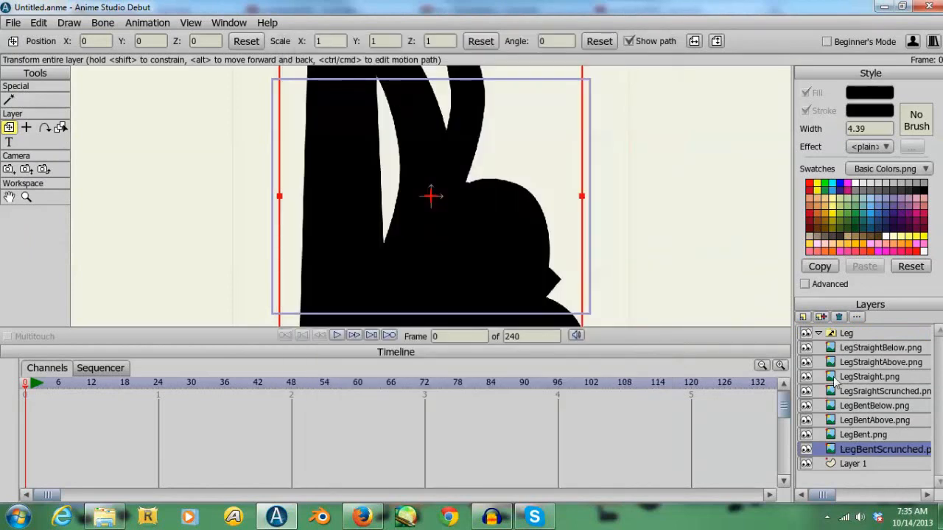
- Move all eight leg image layers, from LegStraightBelow through LegBentScrunched, into the Leg switch layer
left_click(851, 349, "shift")
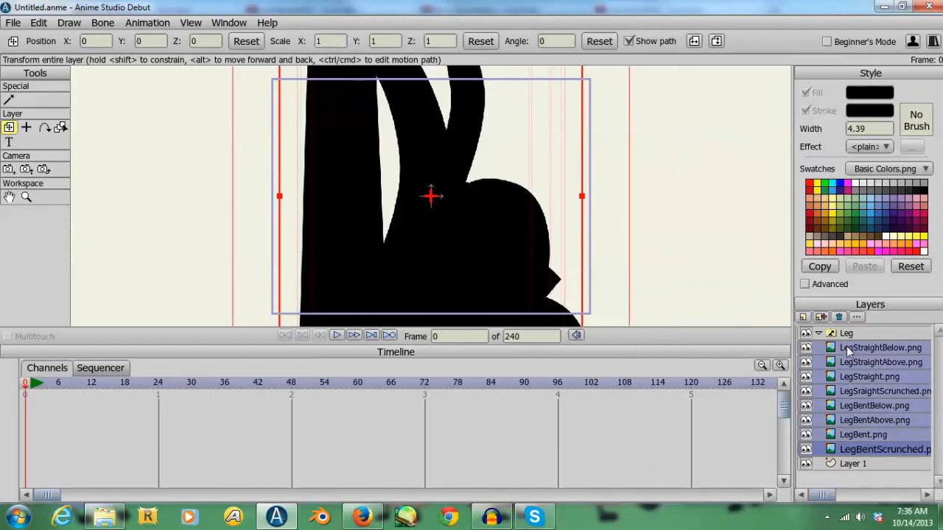
left_click_drag(847, 347, 846, 340)
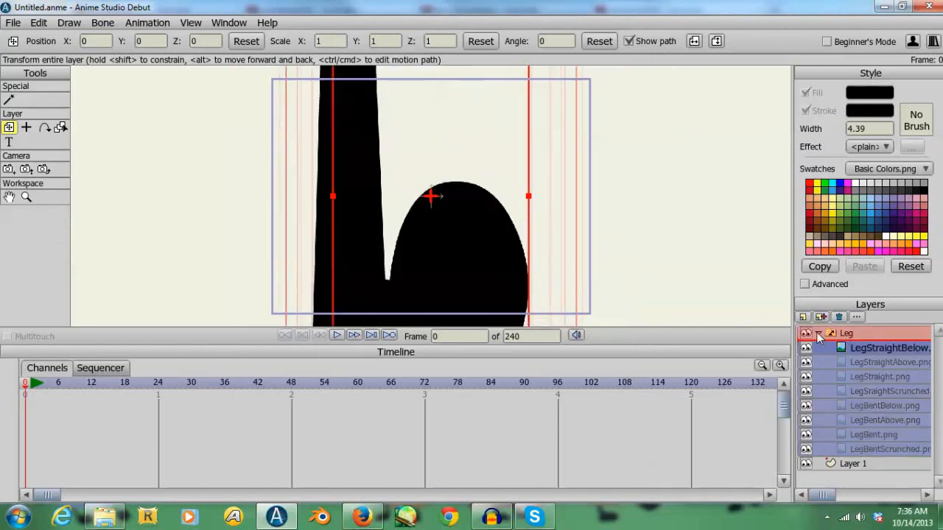
- Delete the empty Layer 1 and set the Leg switch layer to show LegStraight.png
left_click(844, 350)
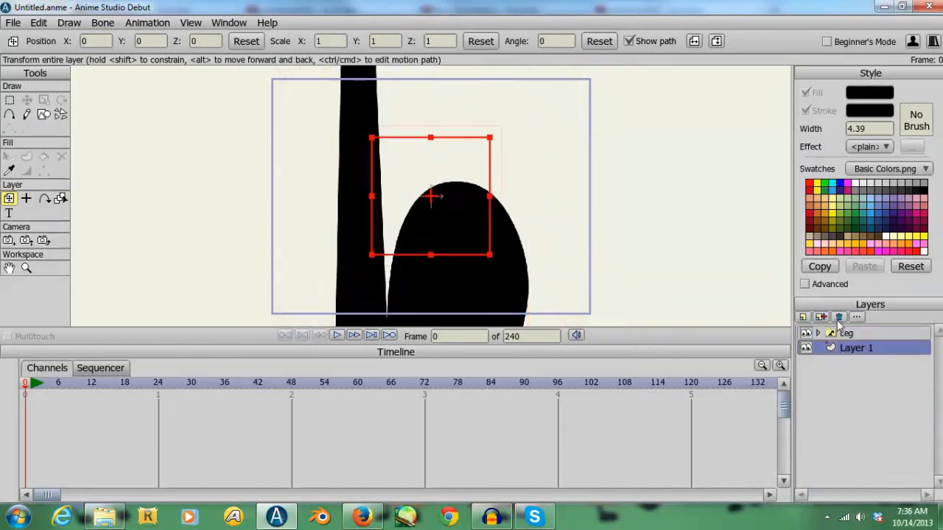
left_click(840, 318)
right_click(842, 334)
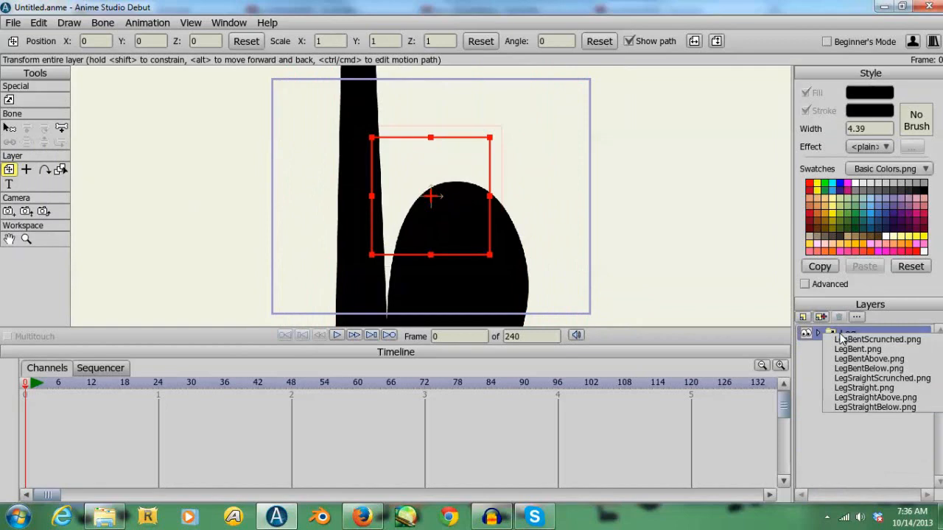
left_click(864, 387)
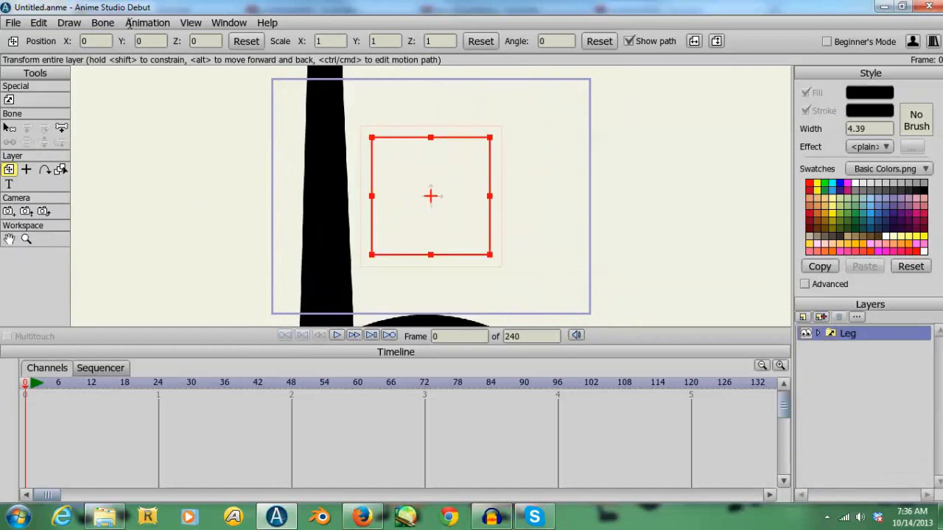
- Save the leg project as Leg in the Assets folder
left_click(11, 23)
left_click(52, 110)
type("L")
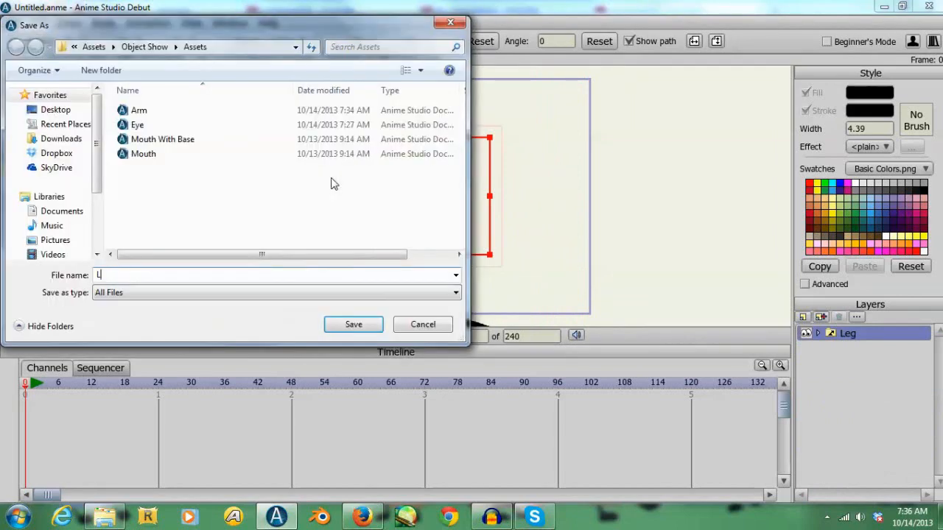
type("eg")
key("Return")
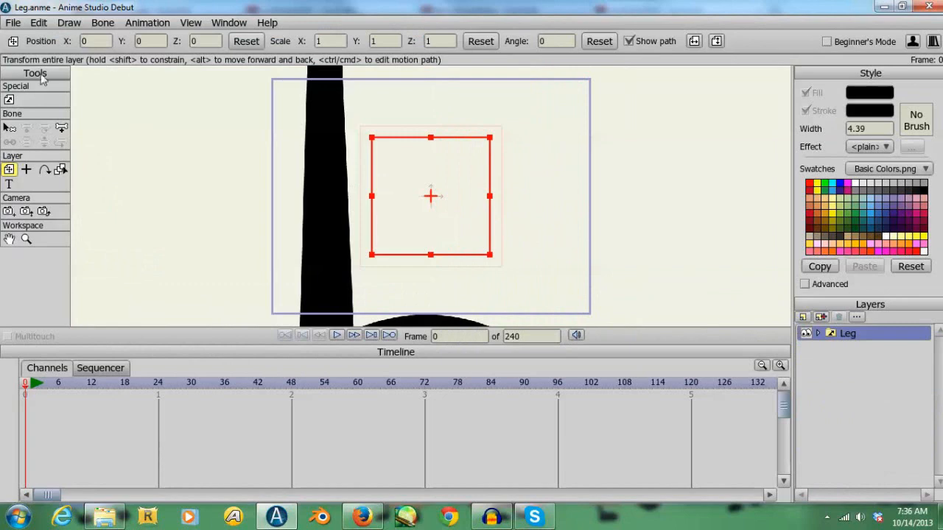
- Start another new document and switch to the Legs folder in Windows Explorer
left_click(24, 25)
key("ctrl+n")
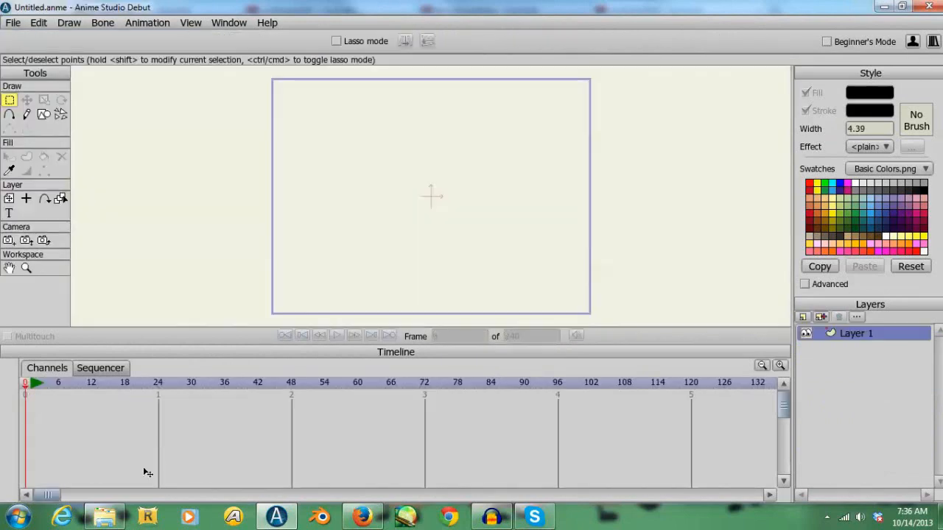
left_click(104, 522)
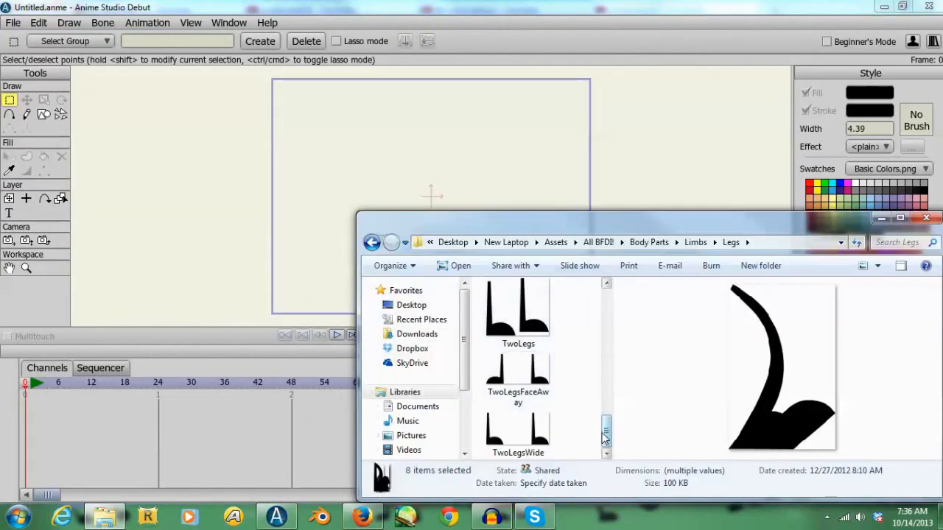
- Import the Walking Cycle Switch Layer document from the Legs folder's WalkCycle subfolder into the new Anime Studio project
left_click_drag(608, 442, 602, 296)
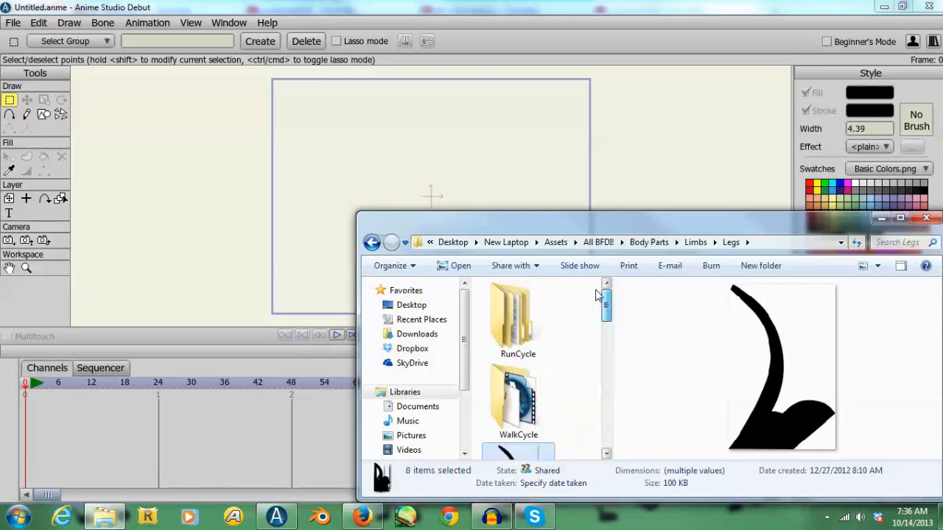
double_click(522, 424)
left_click_drag(609, 302, 649, 465)
left_click_drag(520, 413, 241, 282)
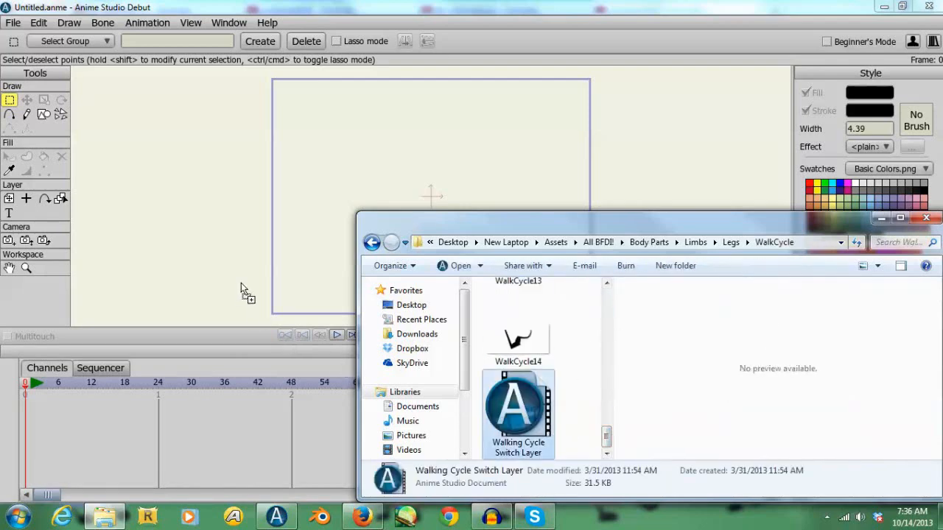
left_click_drag(155, 224, 155, 224)
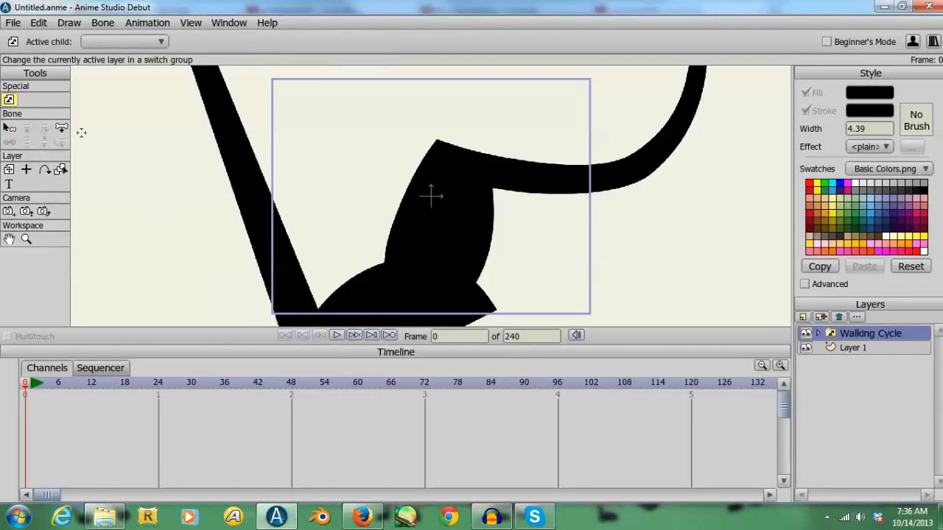
- Save the walking cycle project as WalkingCycle in the Assets folder
left_click(13, 22)
mouse_move(32, 61)
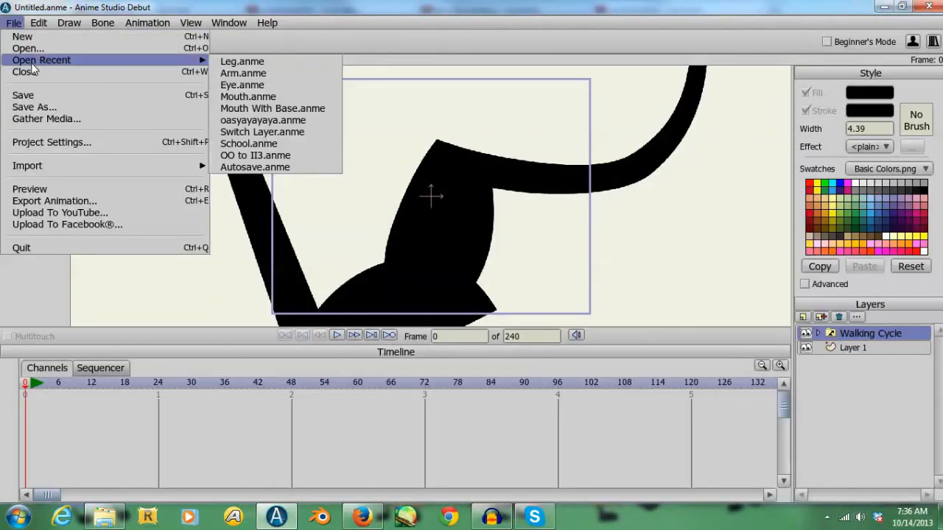
left_click(37, 107)
type("W")
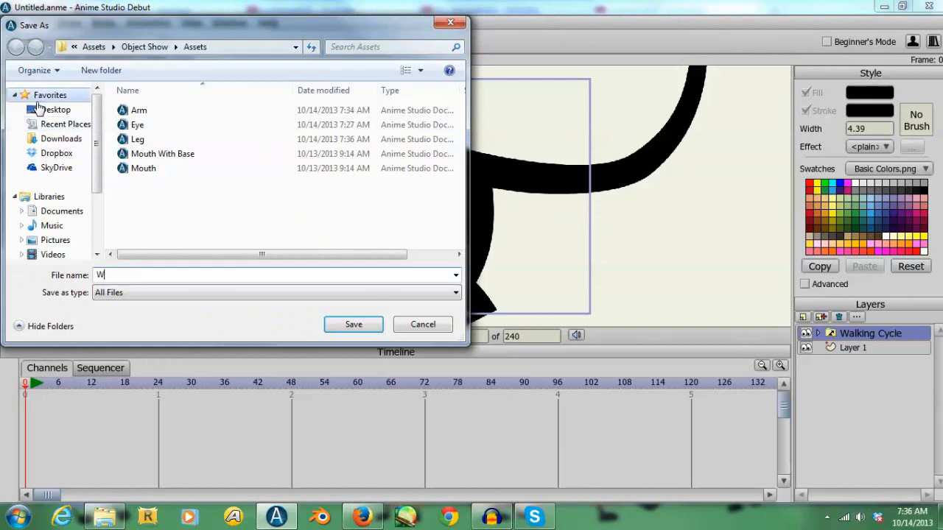
type("alkingCycle")
key("Return")
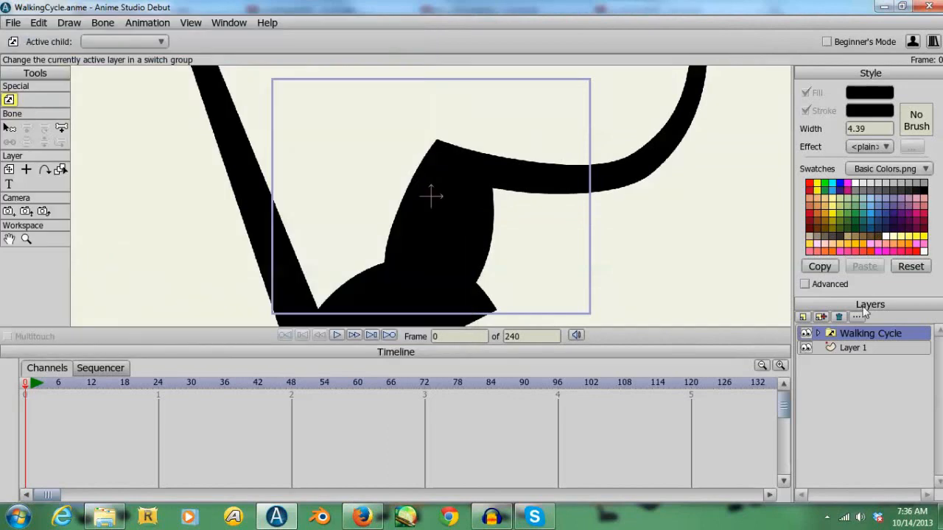
- Delete the Walking Cycle layer and import the Switch Layer document from the 2 Legs folder inside RunCycle
left_click(841, 317)
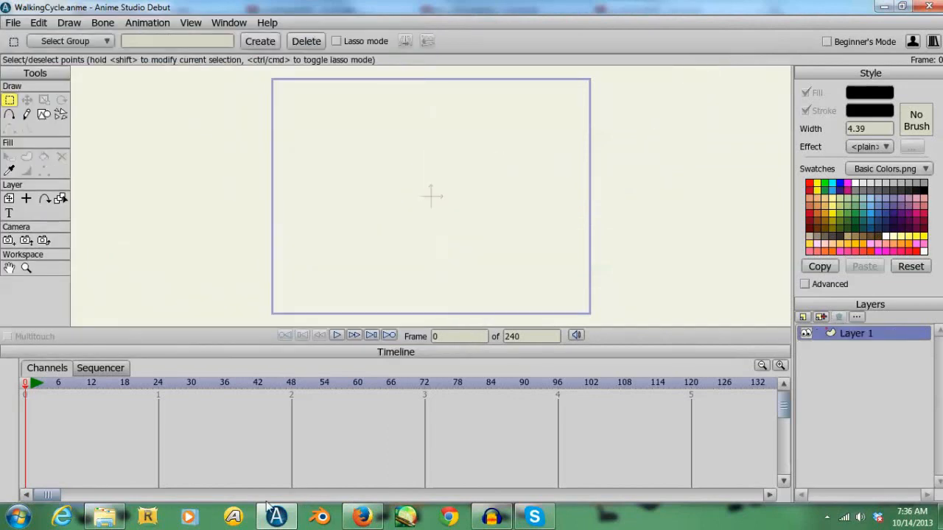
left_click(104, 517)
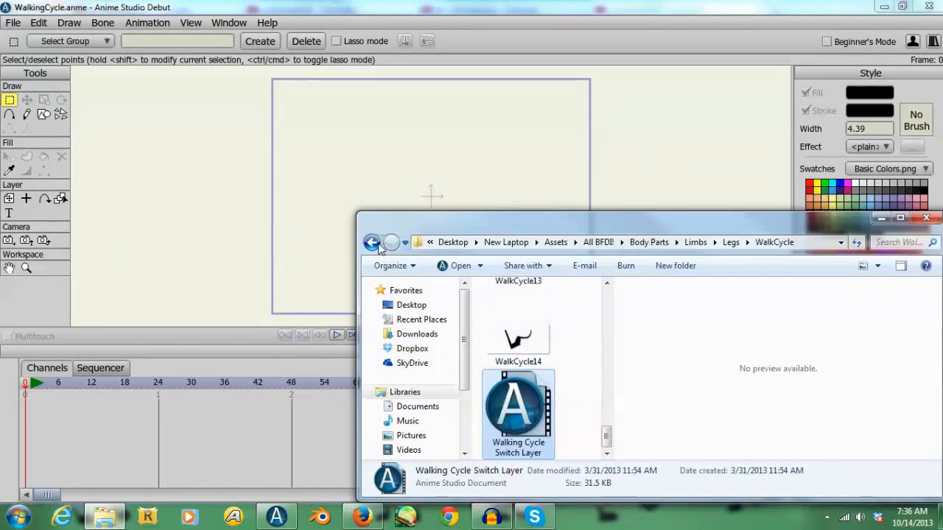
left_click(372, 242)
double_click(504, 310)
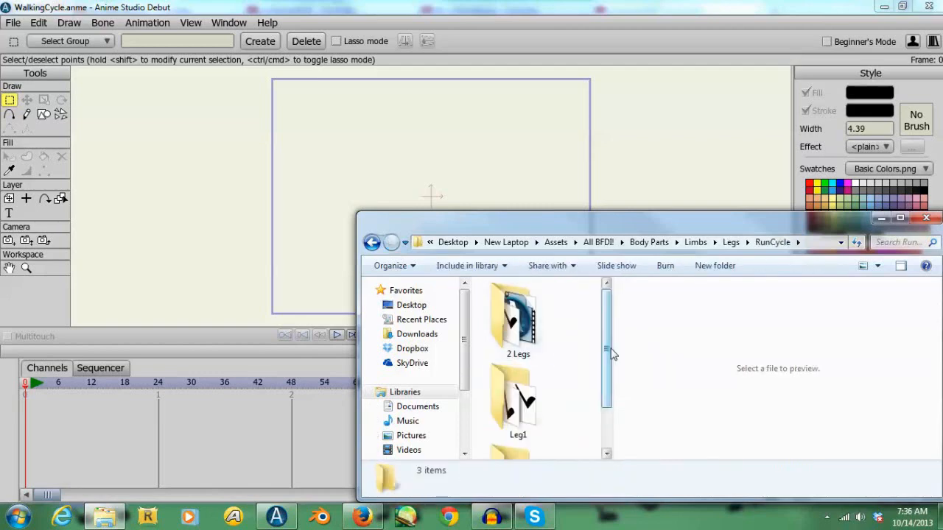
left_click_drag(611, 355, 742, 529)
left_click(539, 304)
double_click(539, 304)
left_click_drag(660, 515, 645, 445)
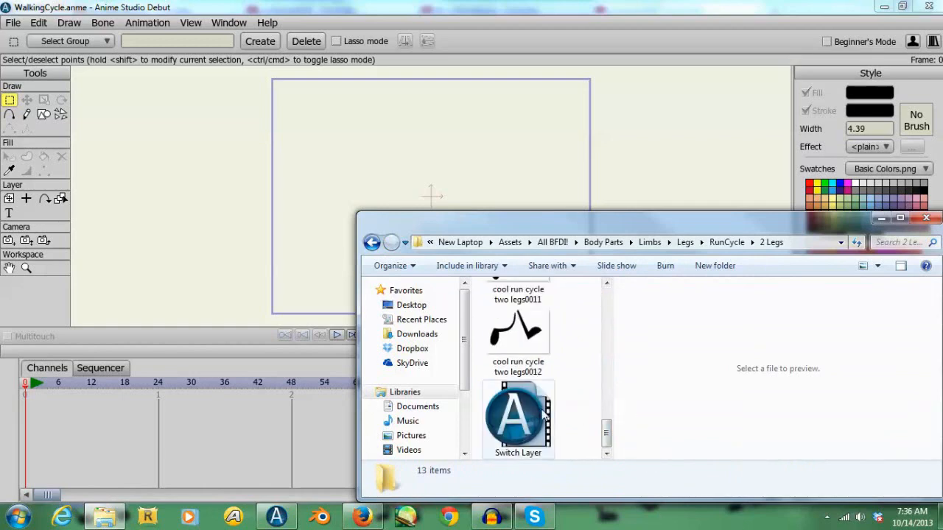
left_click_drag(518, 417, 265, 237)
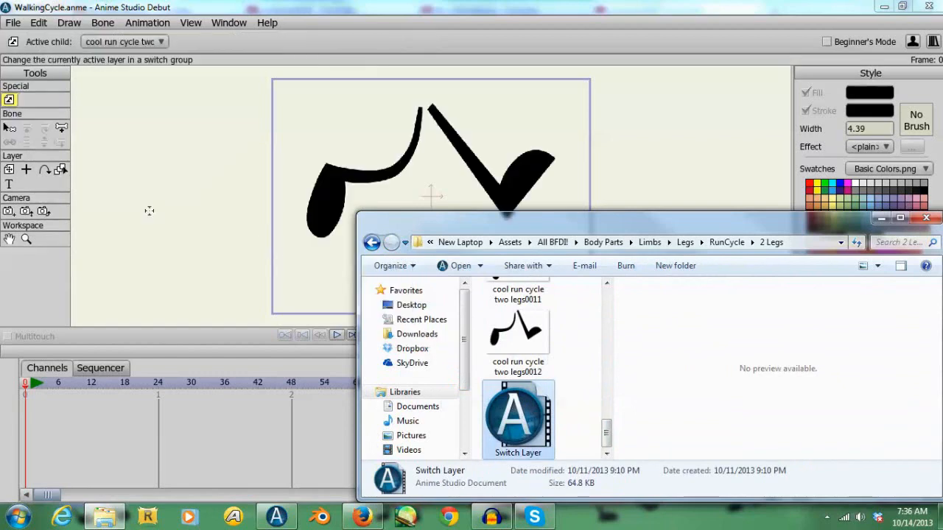
- Save the run cycle project under the new name RunningCycle in the Assets folder
left_click(12, 23)
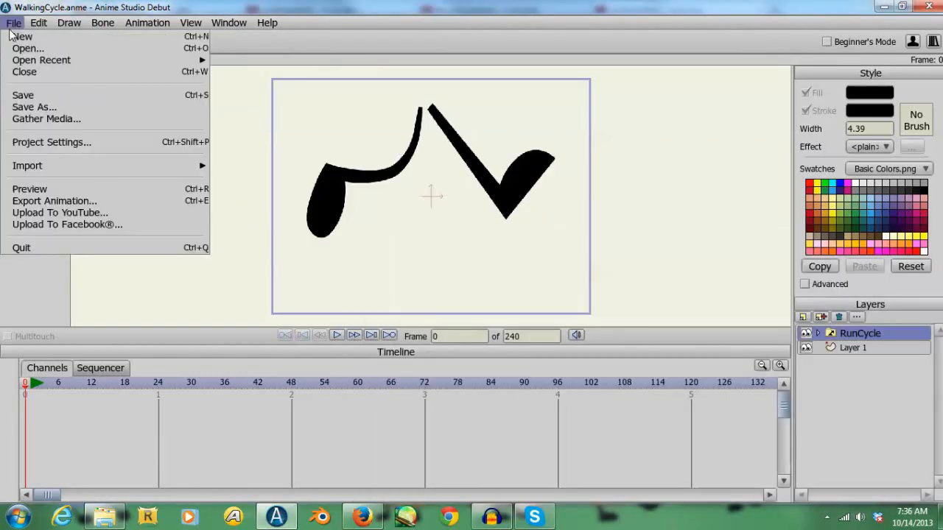
left_click(50, 110)
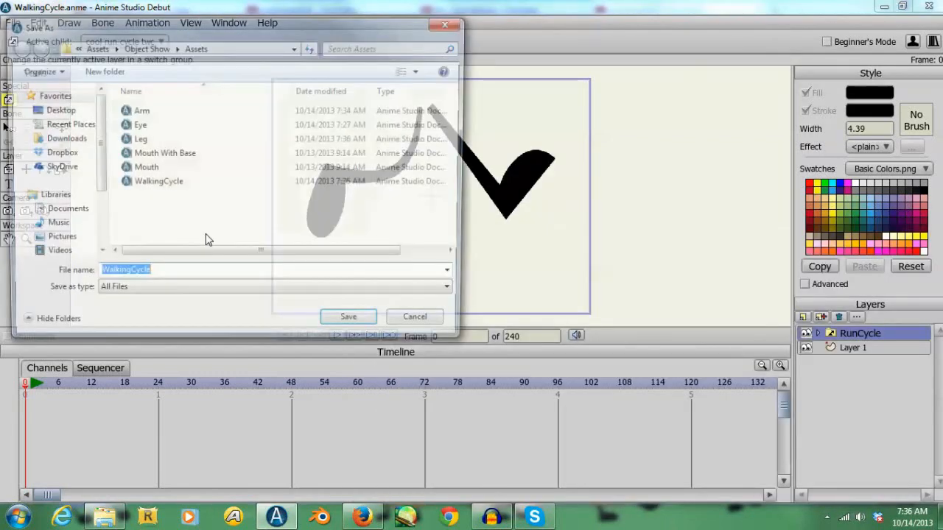
type("Run")
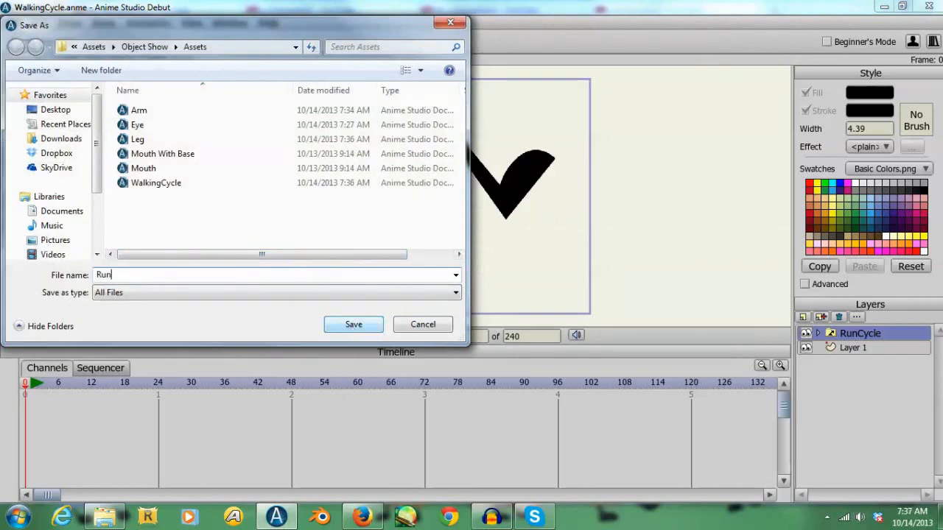
type("in")
key("BackSpace")
key("BackSpace")
type("ningCycle")
key("Return")
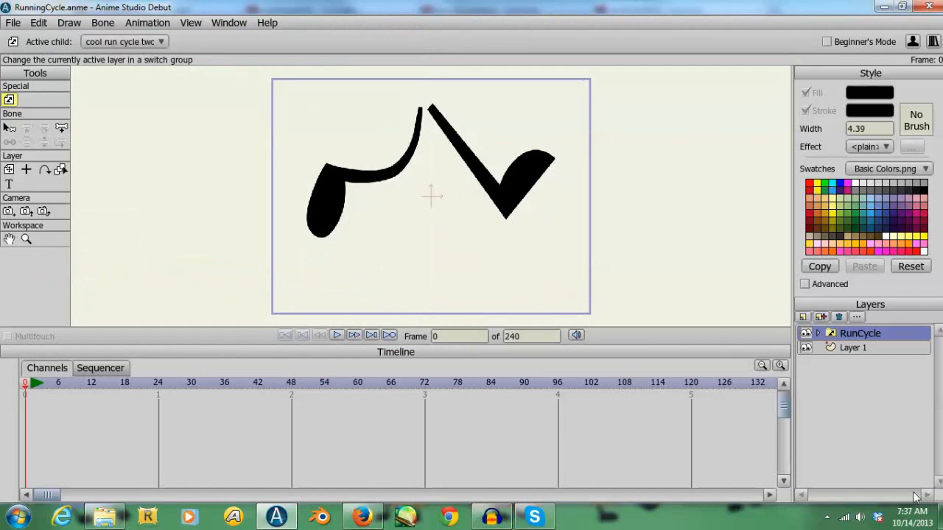
left_click(826, 518)
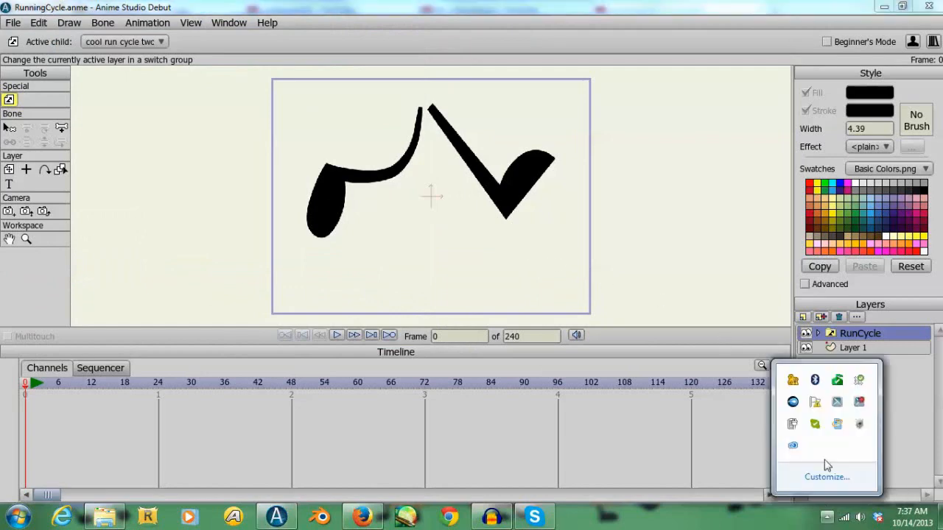
left_click(859, 404)
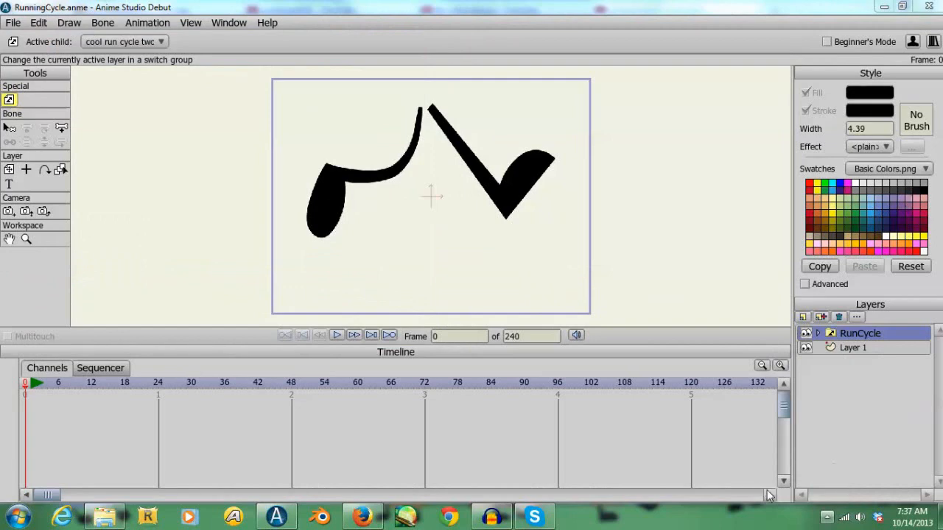
left_click(826, 517)
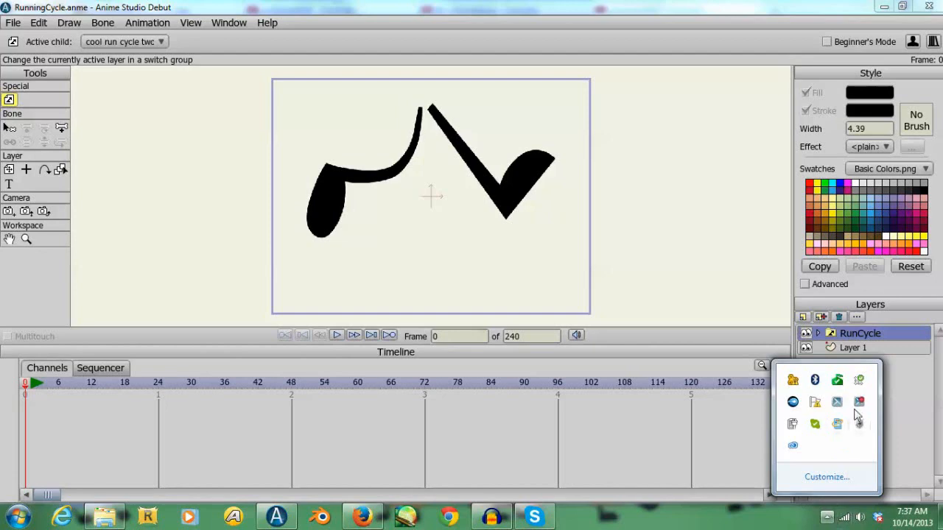
left_click(638, 289)
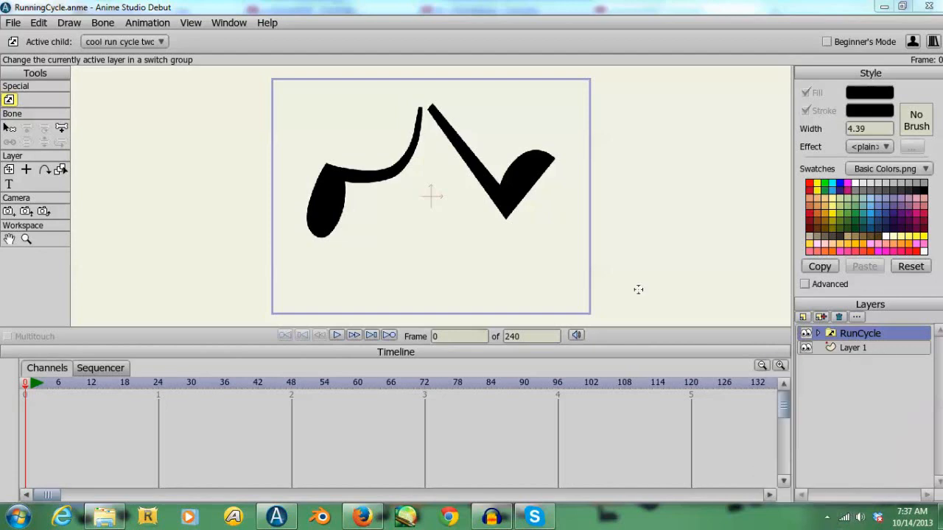